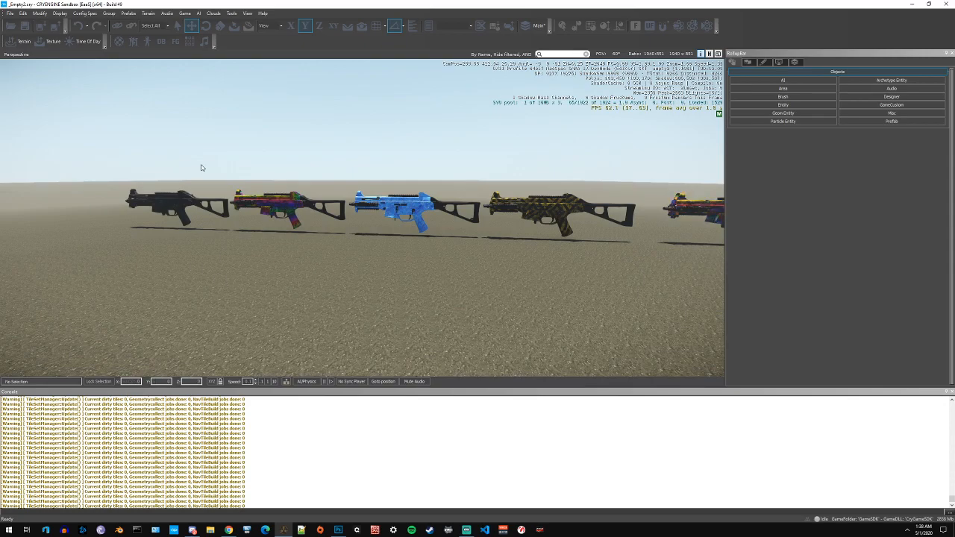
- Bring up the Material Editor over the weapon models and collapse the ump_rainbow material
{"action": "right_click_drag", "start_coordinate": [70, 217], "coordinate": [86, 219]}
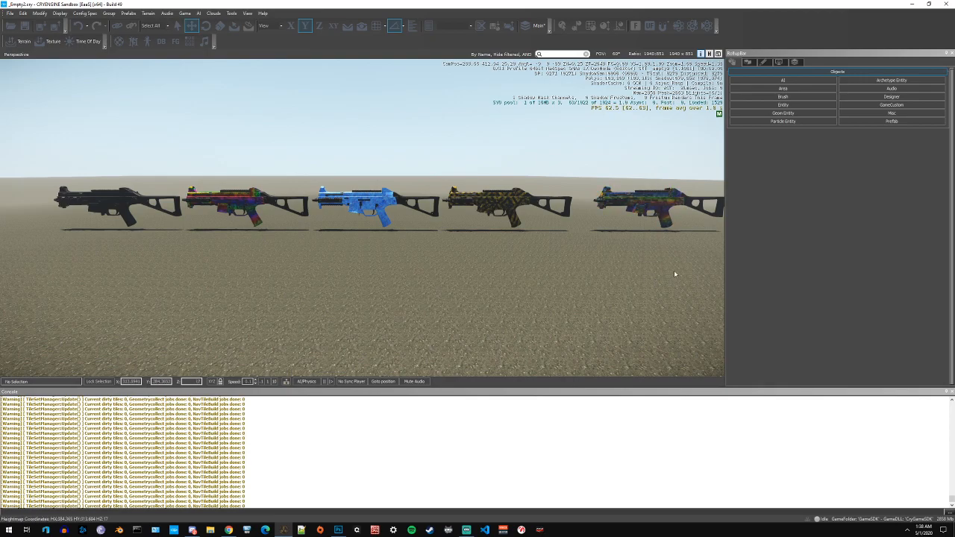
{"action": "right_click_drag", "start_coordinate": [672, 270], "coordinate": [651, 284]}
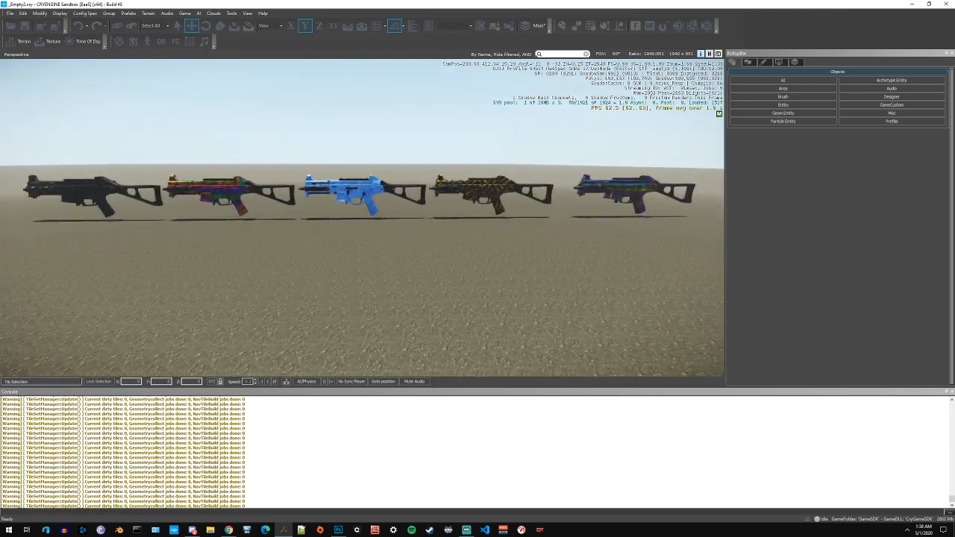
{"action": "left_click_drag", "start_coordinate": [699, 147], "coordinate": [192, 242]}
{"action": "left_click", "coordinate": [379, 273]}
{"action": "mouse_move", "coordinate": [281, 282]}
{"action": "right_mouse_down"}
{"action": "mouse_move", "coordinate": [291, 287]}
{"action": "mouse_move", "coordinate": [267, 294]}
{"action": "right_mouse_up"}
{"action": "left_click_drag", "start_coordinate": [0, 3], "coordinate": [521, 65]}
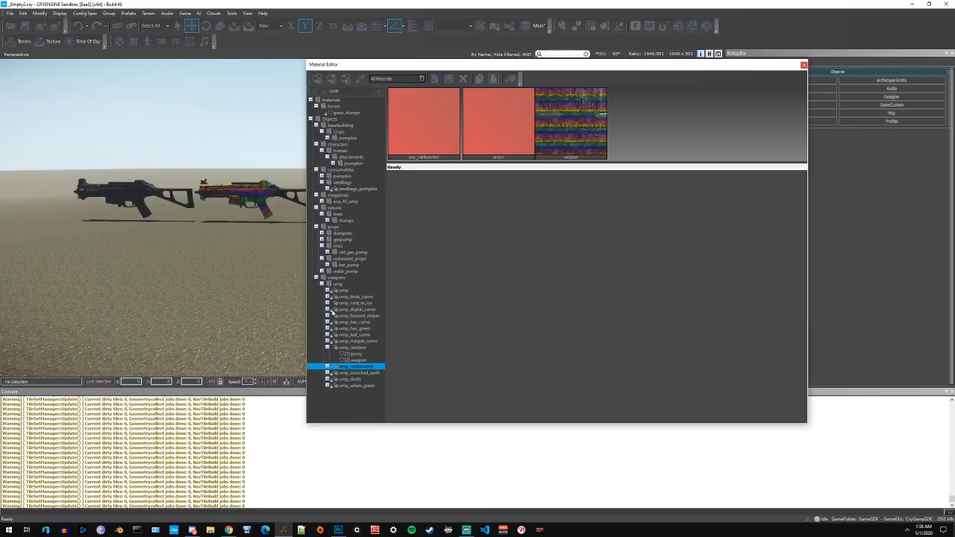
{"action": "left_click", "coordinate": [327, 348]}
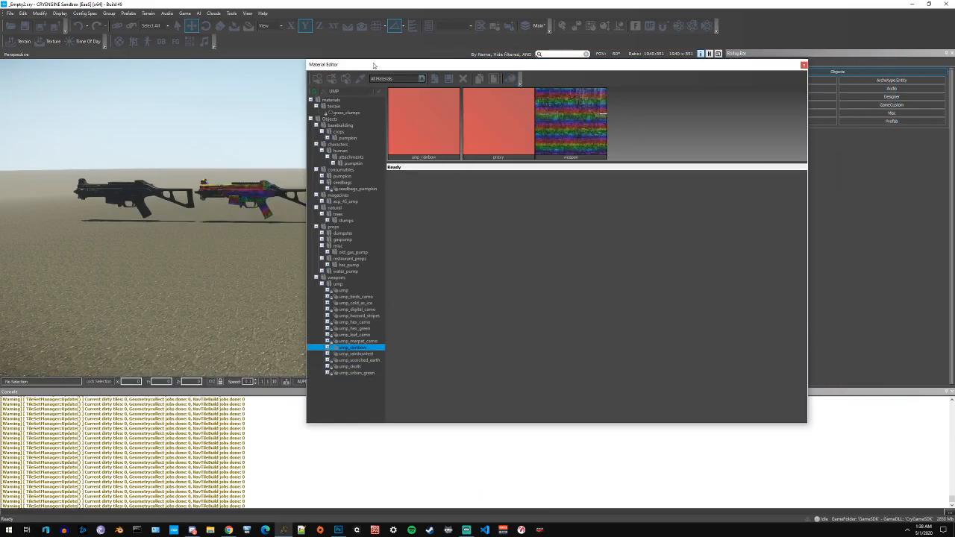
{"action": "left_click_drag", "start_coordinate": [378, 66], "coordinate": [358, 213]}
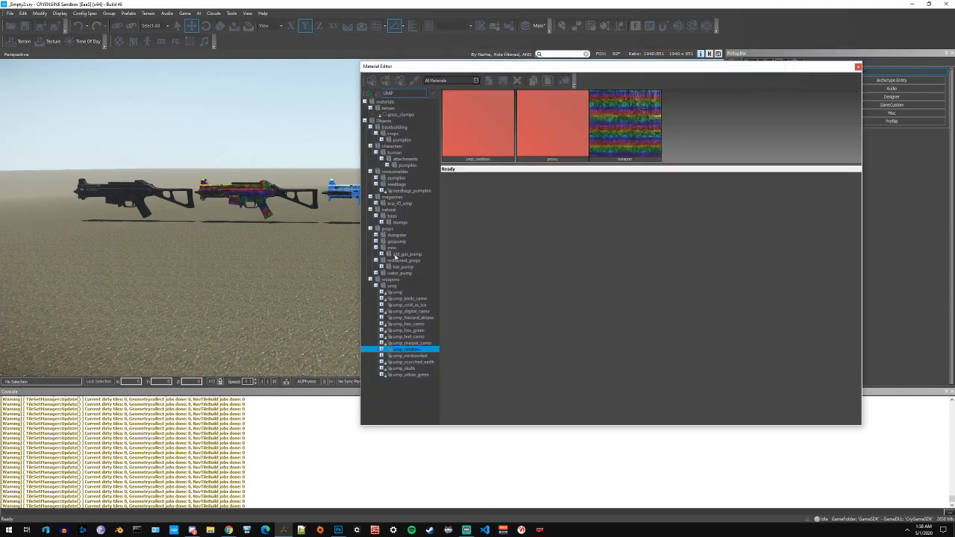
- Duplicate the ump_hex_green material in the weapons ump folder
{"action": "left_click", "coordinate": [403, 330]}
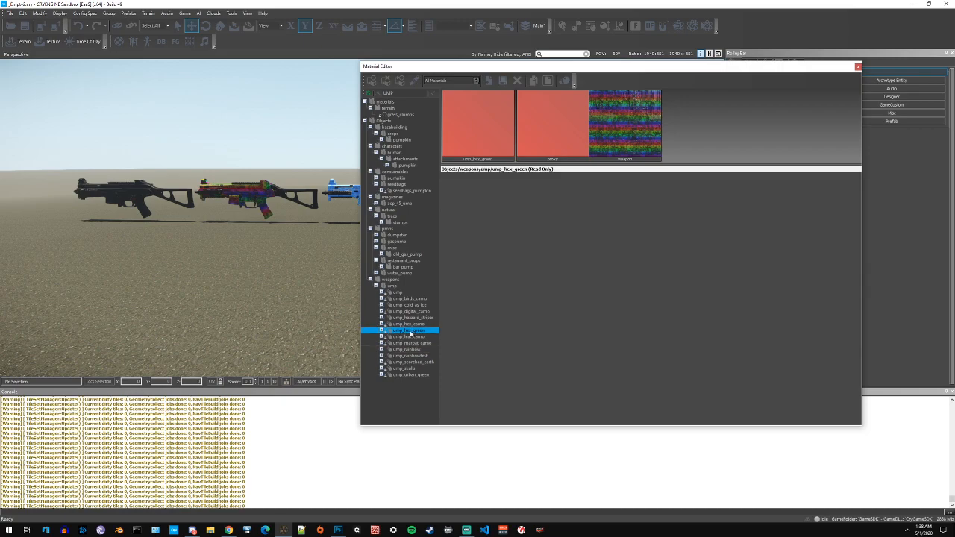
{"action": "right_click", "coordinate": [409, 332]}
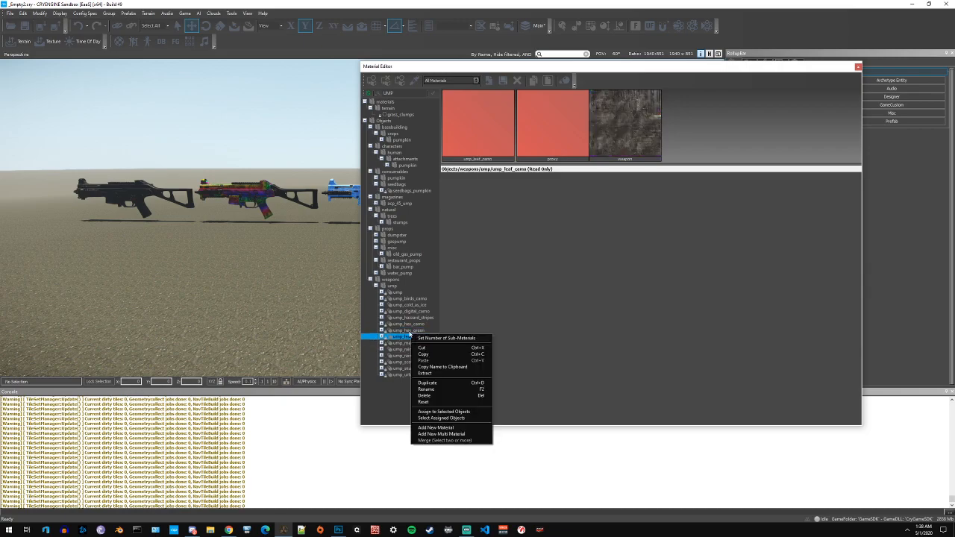
{"action": "key", "text": "Escape"}
{"action": "right_click", "coordinate": [409, 332]}
{"action": "left_click", "coordinate": [437, 381]}
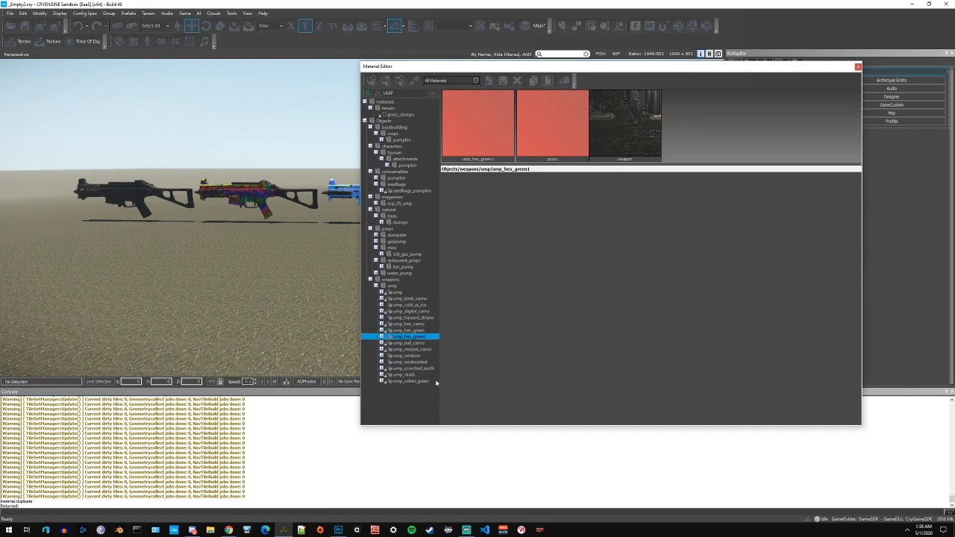
- Rename the duplicated hex green material file as ump_spin_tutorial.mtl
{"action": "right_click", "coordinate": [398, 337]}
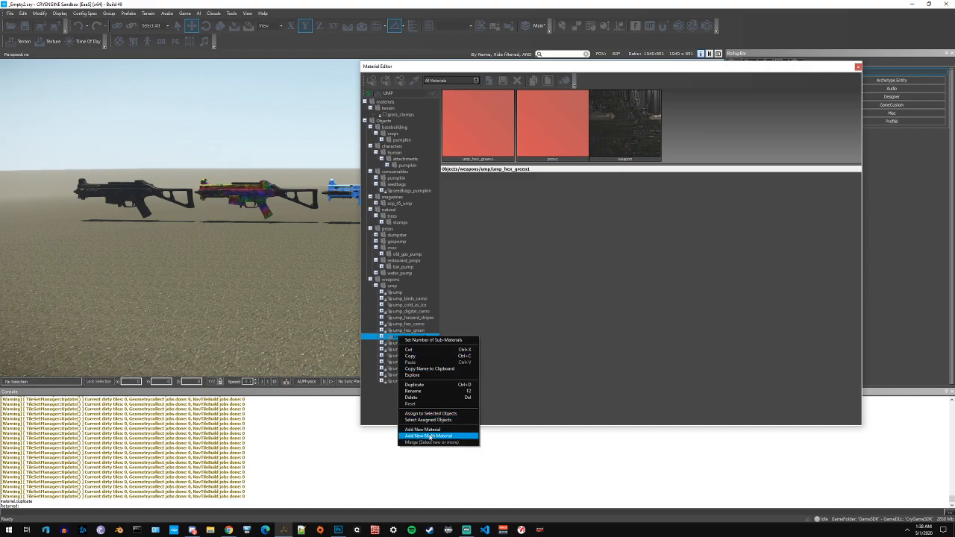
{"action": "left_click", "coordinate": [424, 394]}
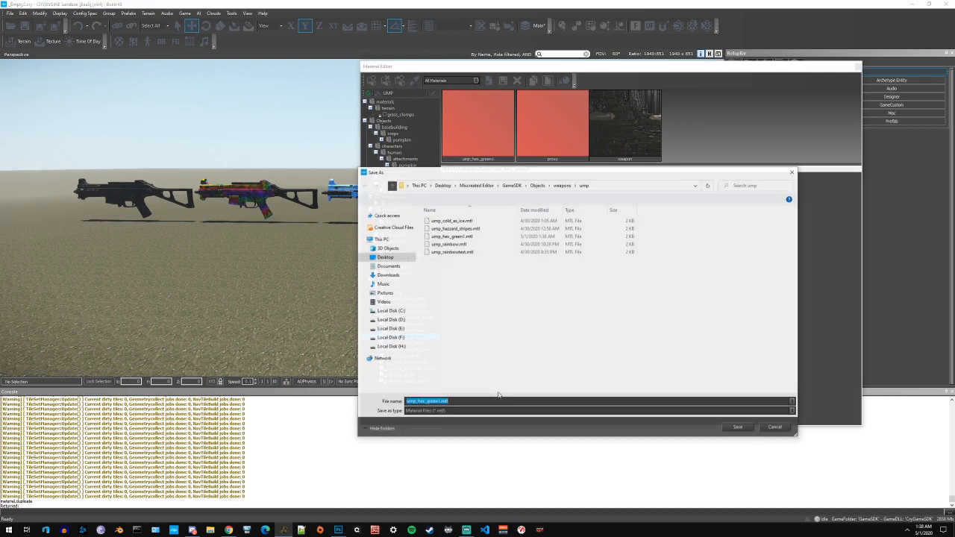
{"action": "key", "text": "Right"}
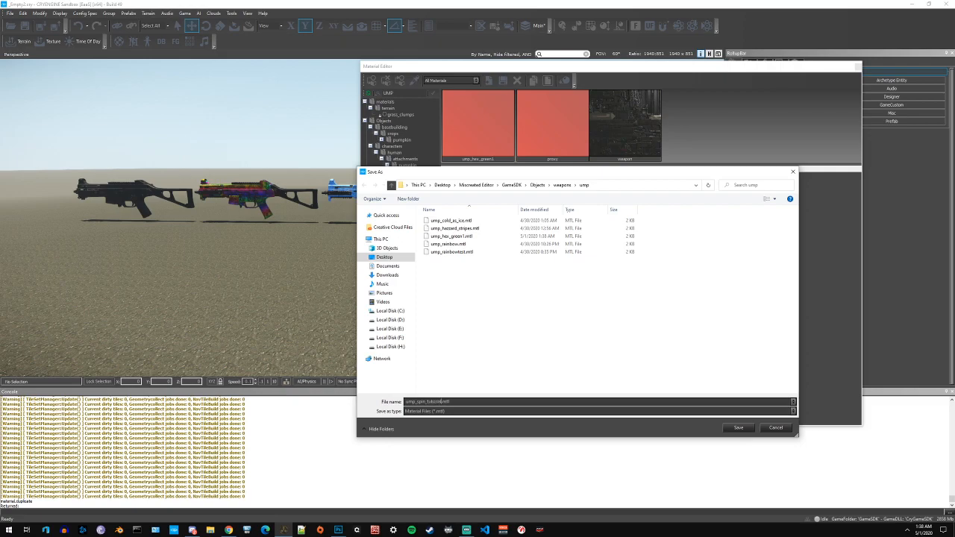
{"action": "left_click", "coordinate": [737, 427]}
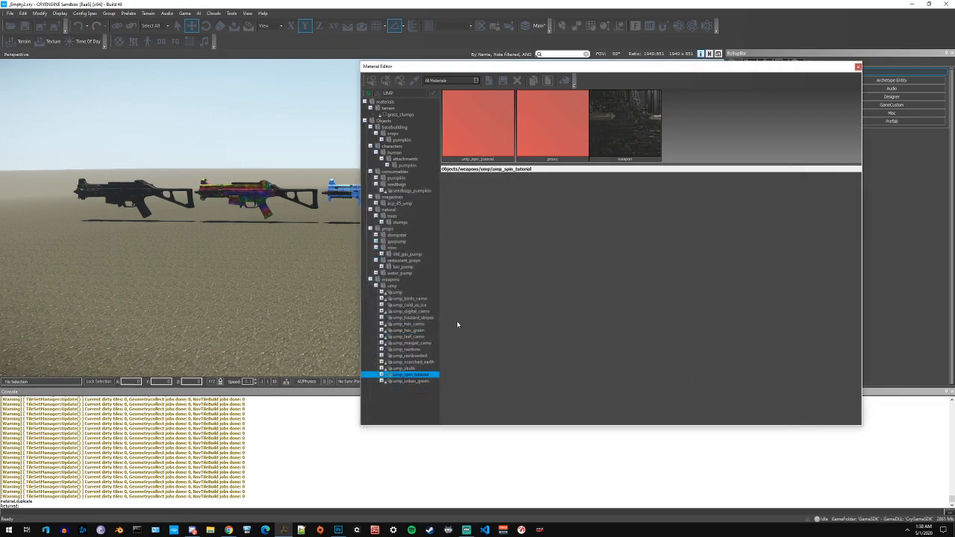
- Expand the new tutorial material and correct its file name to ump_skin_tutorial.mtl
{"action": "left_click", "coordinate": [382, 375]}
{"action": "right_click", "coordinate": [414, 380]}
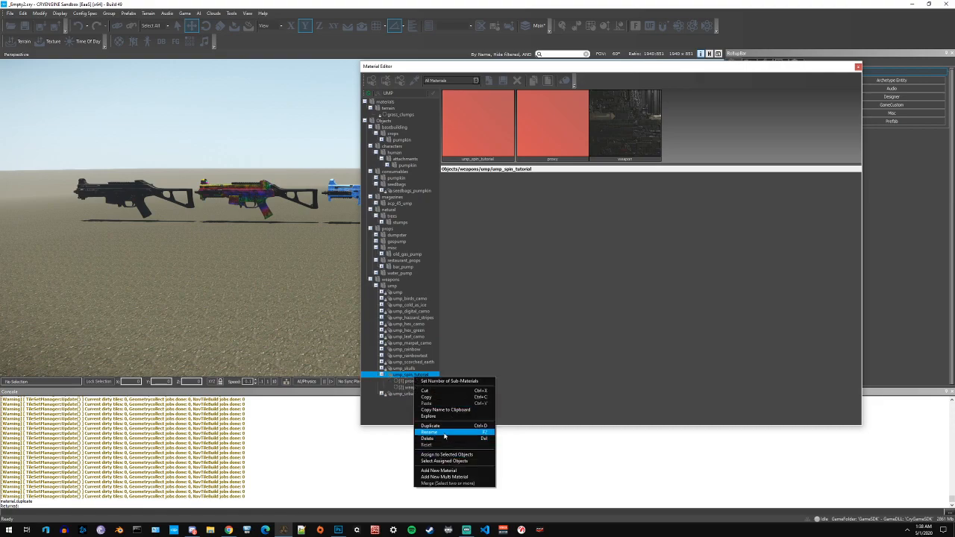
{"action": "left_click", "coordinate": [451, 433]}
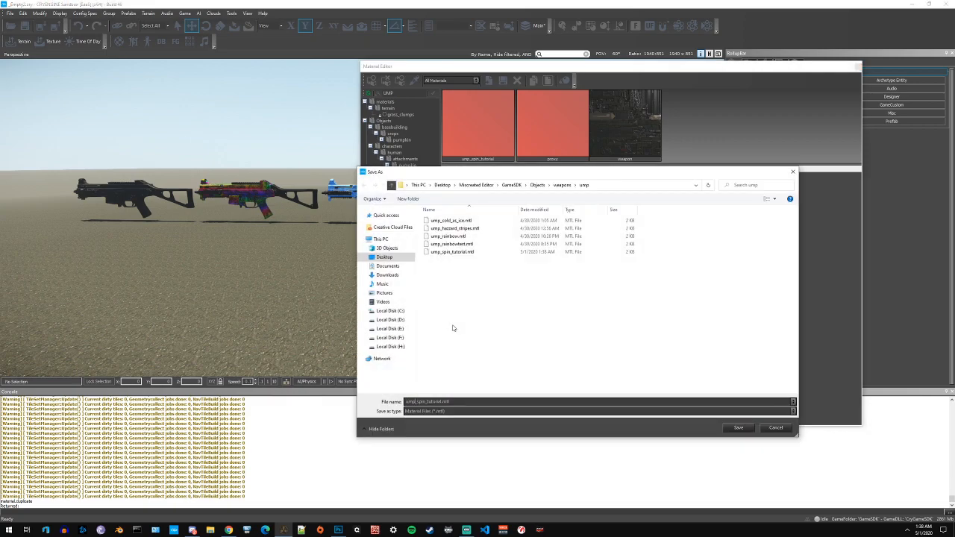
{"action": "key", "text": "BackSpace"}
{"action": "type", "text": "k"}
{"action": "left_click", "coordinate": [738, 427]}
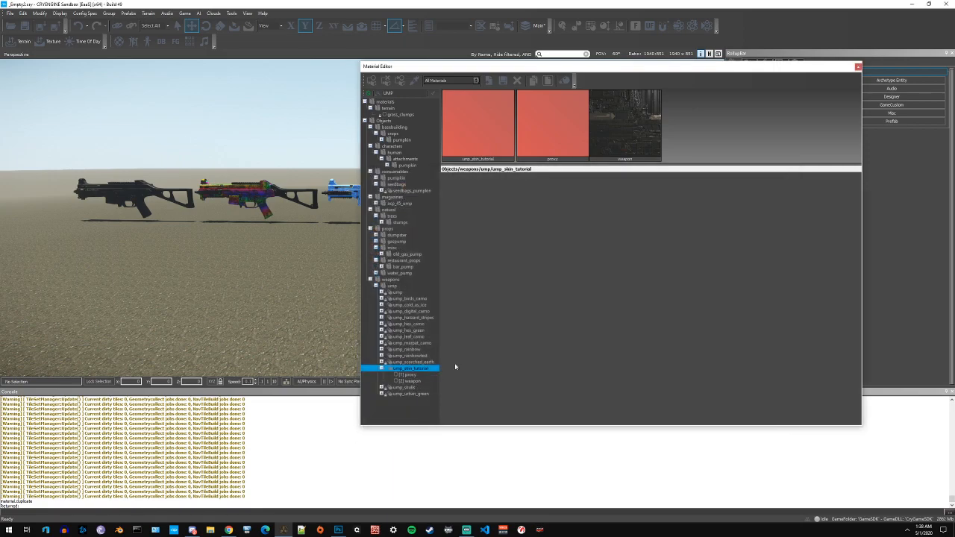
- Open the weapon sub-material of ump_skin_tutorial and expand its shader generation parameters
{"action": "left_click", "coordinate": [415, 381]}
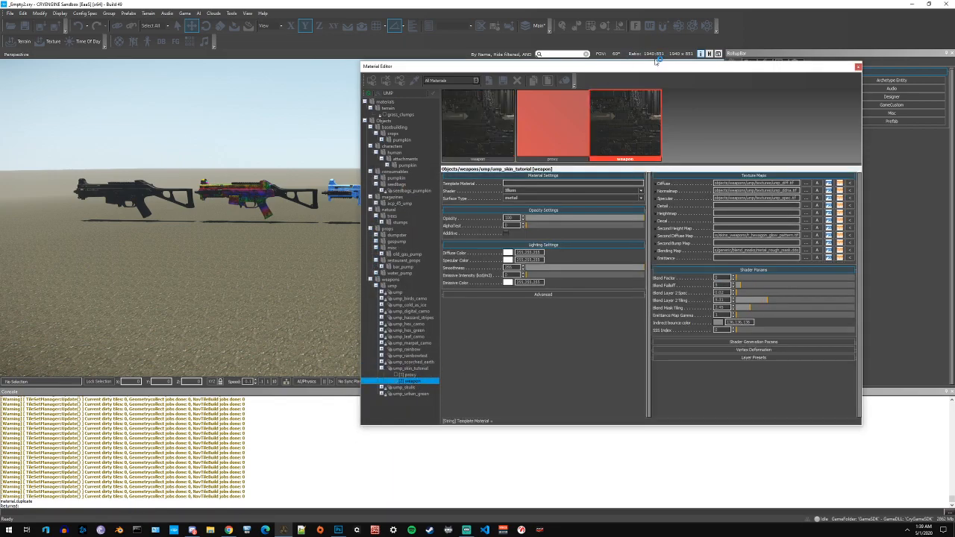
{"action": "left_click_drag", "start_coordinate": [656, 61], "coordinate": [611, 64]}
{"action": "mouse_move", "coordinate": [653, 242]}
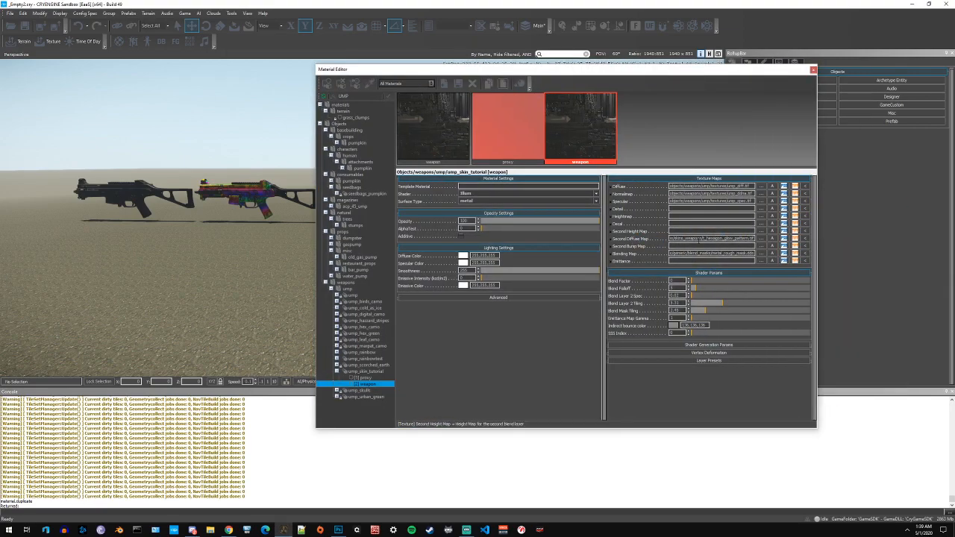
{"action": "left_click", "coordinate": [707, 344]}
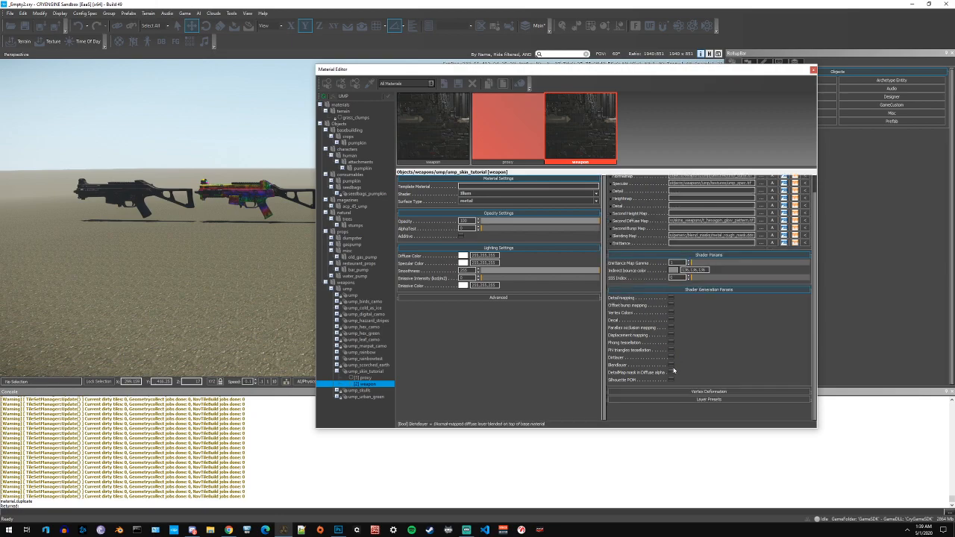
- Toggle Blendlayer off and back on to compare the weapon sub-material's texture map slots and shader parameters
{"action": "scroll", "coordinate": [634, 392], "scroll_direction": "up", "scroll_amount": 3}
{"action": "scroll", "coordinate": [631, 403], "scroll_direction": "down", "scroll_amount": 2}
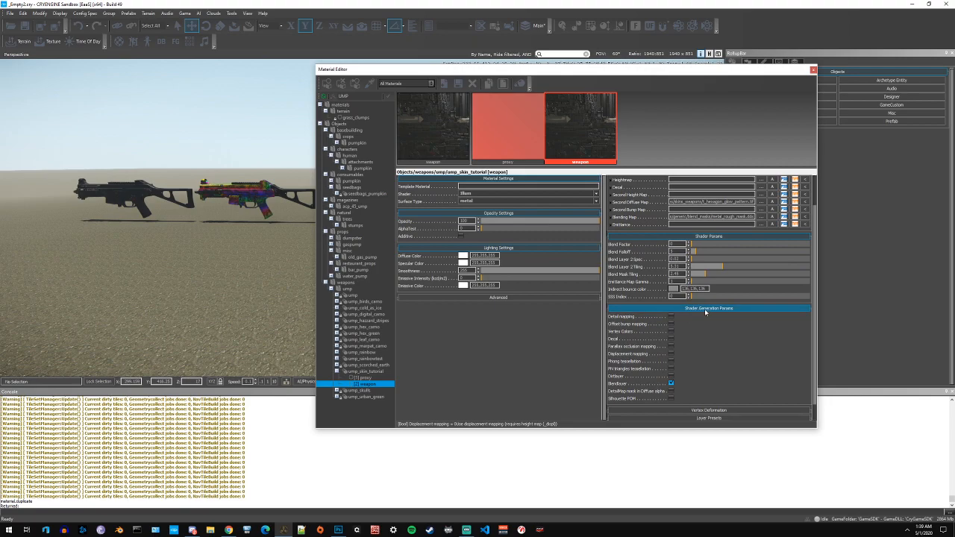
{"action": "scroll", "coordinate": [724, 358], "scroll_direction": "up", "scroll_amount": 1}
{"action": "scroll", "coordinate": [725, 357], "scroll_direction": "up", "scroll_amount": 1}
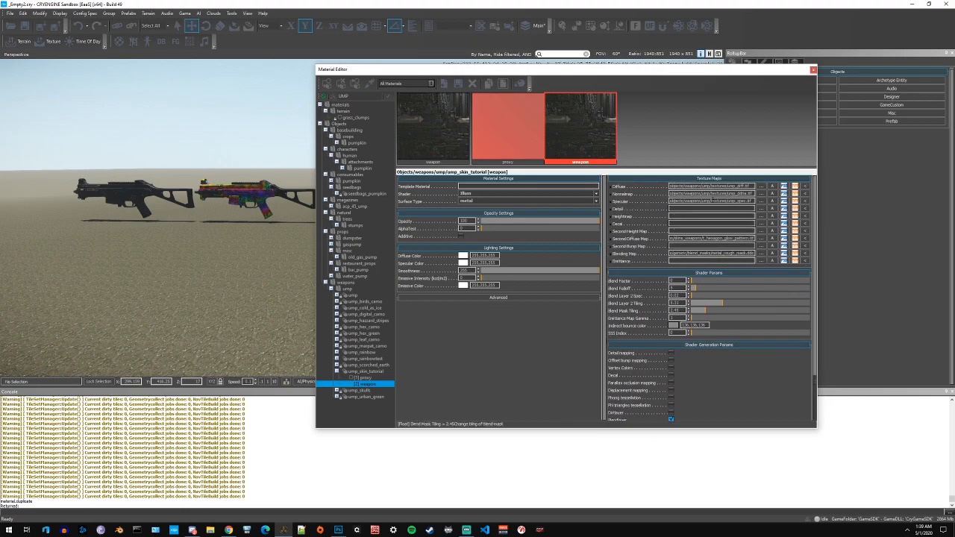
{"action": "mouse_move", "coordinate": [708, 239]}
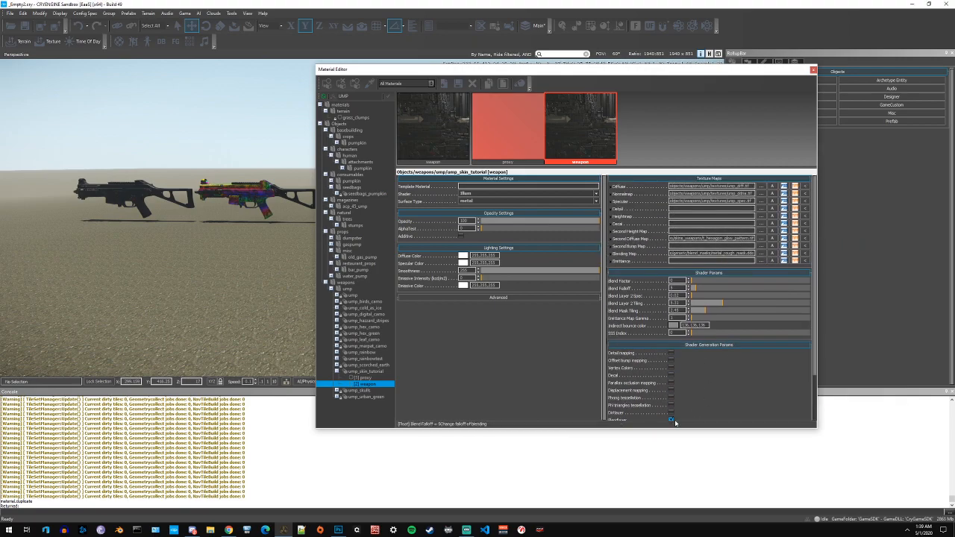
{"action": "left_click", "coordinate": [672, 420]}
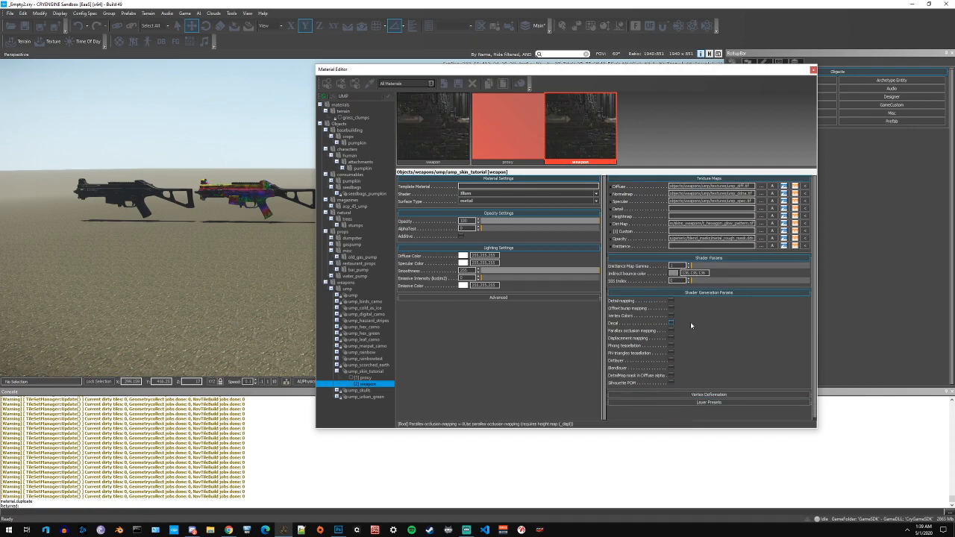
{"action": "mouse_move", "coordinate": [644, 186]}
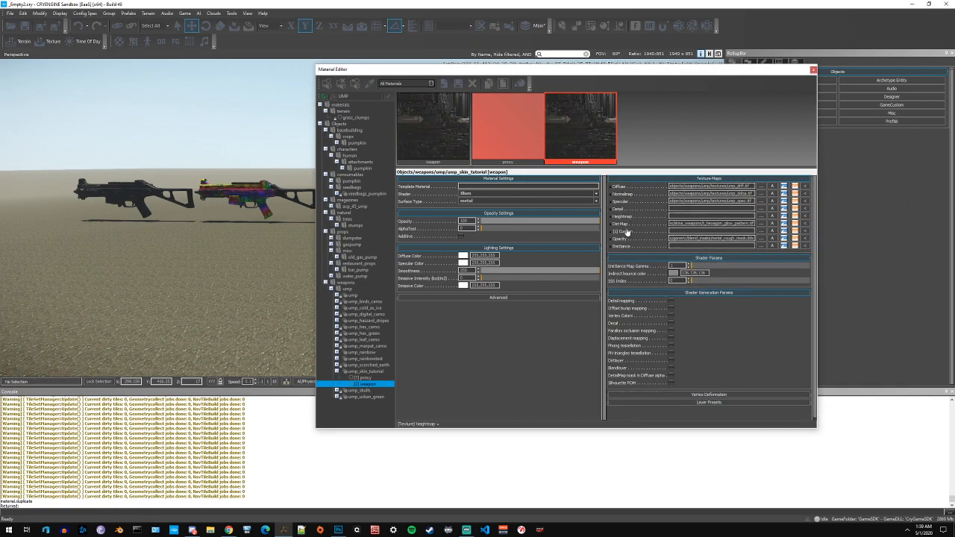
{"action": "left_click", "coordinate": [671, 369]}
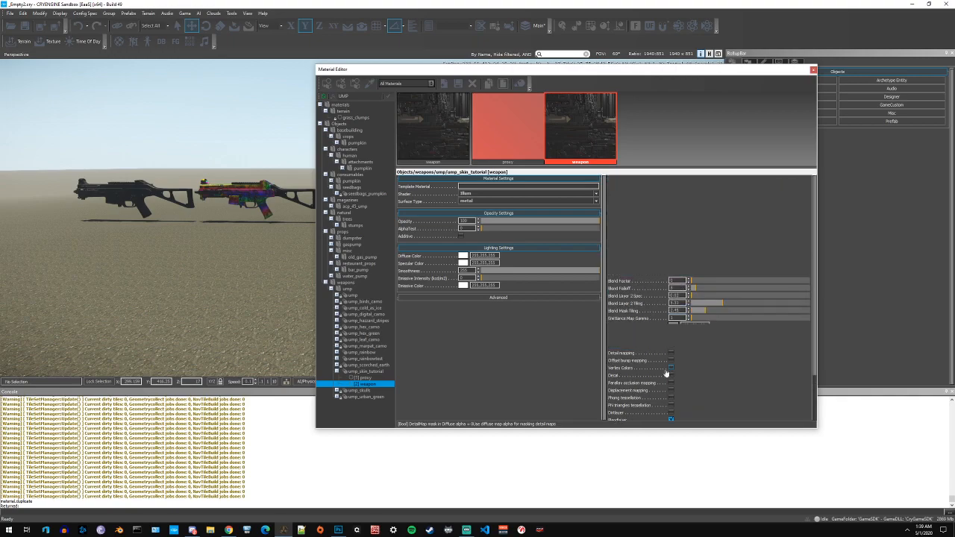
{"action": "mouse_move", "coordinate": [628, 244]}
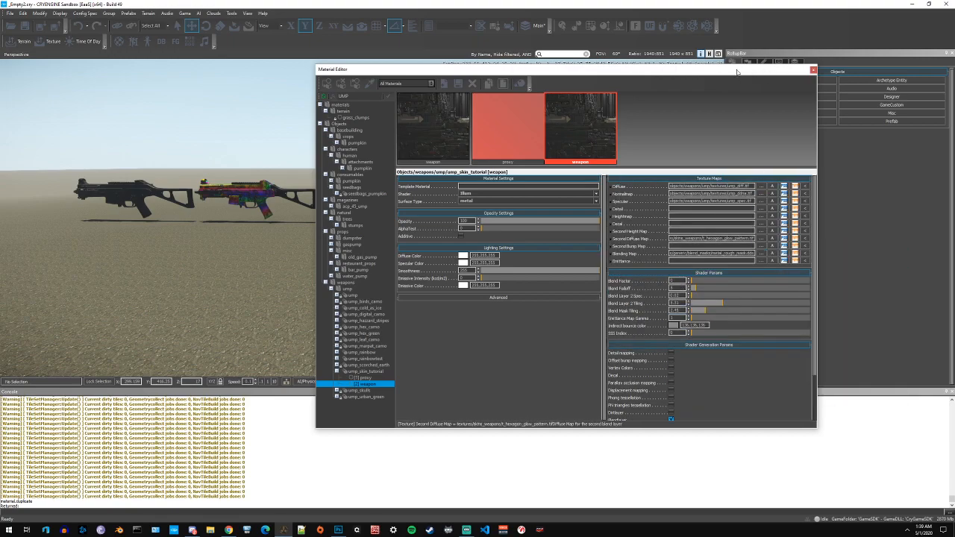
- Switch from the material editor to the Chrome browser and search Google Images for 512x512 seamless
{"action": "left_click_drag", "start_coordinate": [746, 72], "coordinate": [663, 72]}
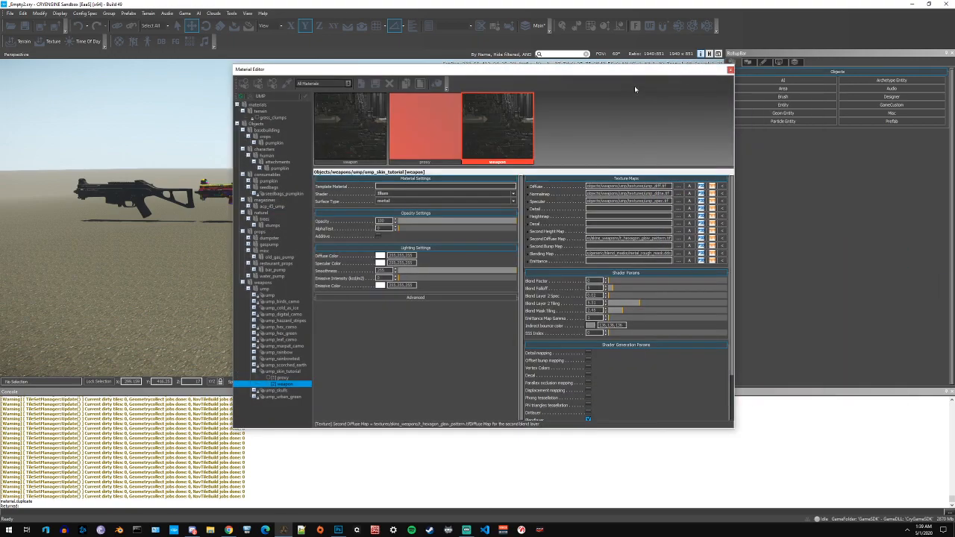
{"action": "left_click", "coordinate": [914, 4]}
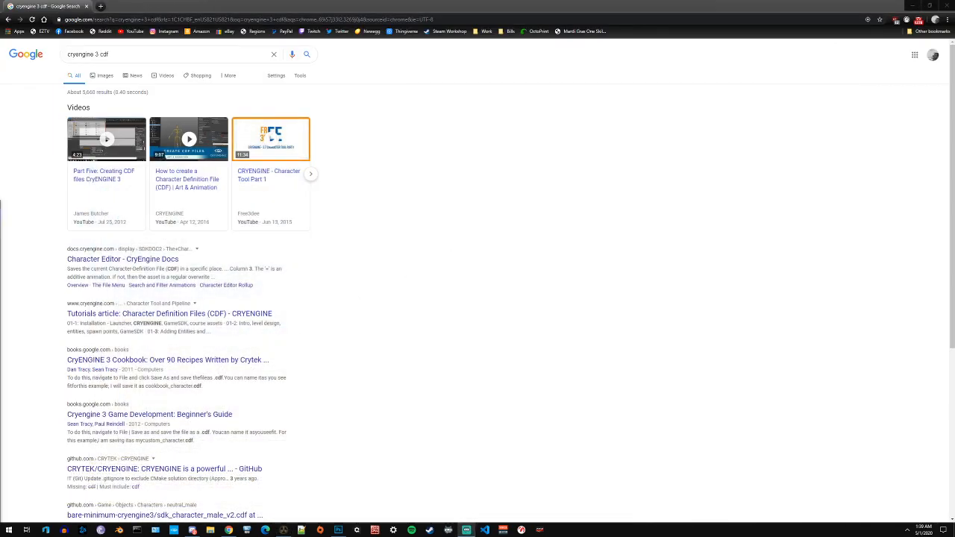
{"action": "left_click", "coordinate": [128, 20]}
{"action": "left_click", "coordinate": [104, 77]}
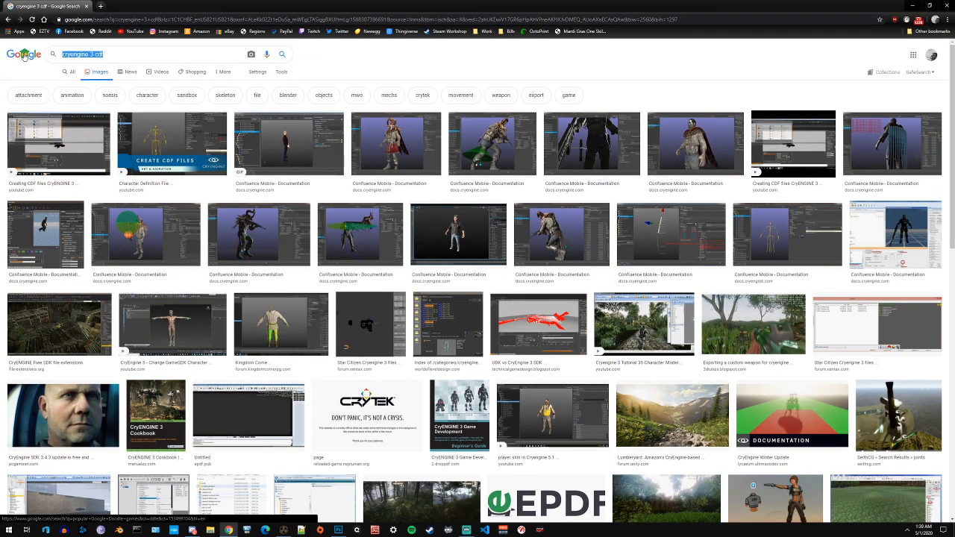
{"action": "type", "text": "512"}
{"action": "key", "text": "Down"}
{"action": "key", "text": "Return"}
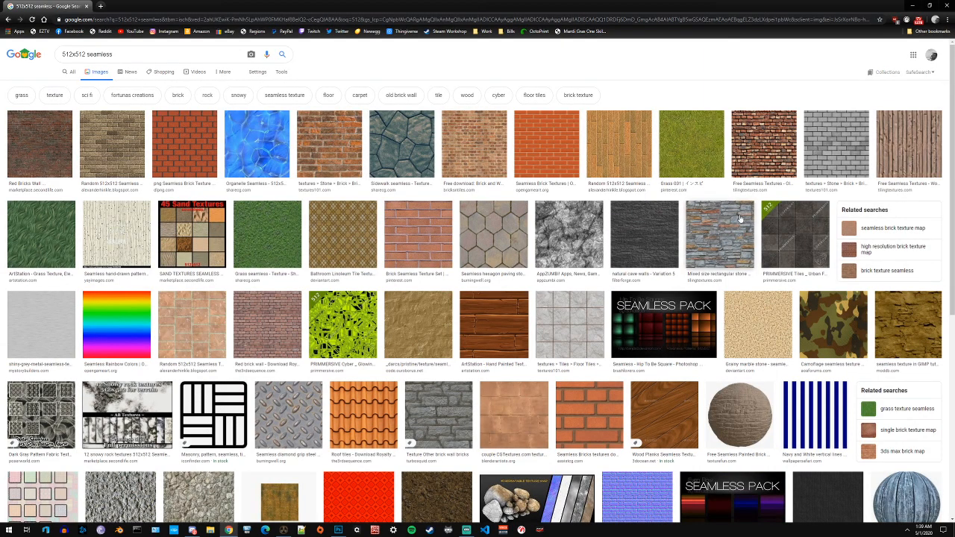
- Browse the seamless texture images and narrow the search to 512x512 seamless skulls
{"action": "scroll", "coordinate": [670, 230], "scroll_direction": "down", "scroll_amount": 3}
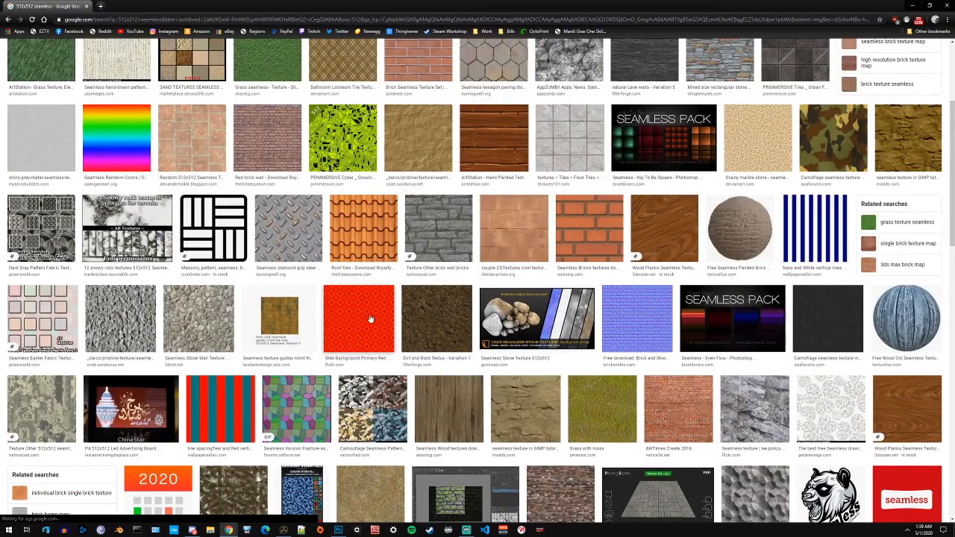
{"action": "scroll", "coordinate": [369, 318], "scroll_direction": "down", "scroll_amount": 4}
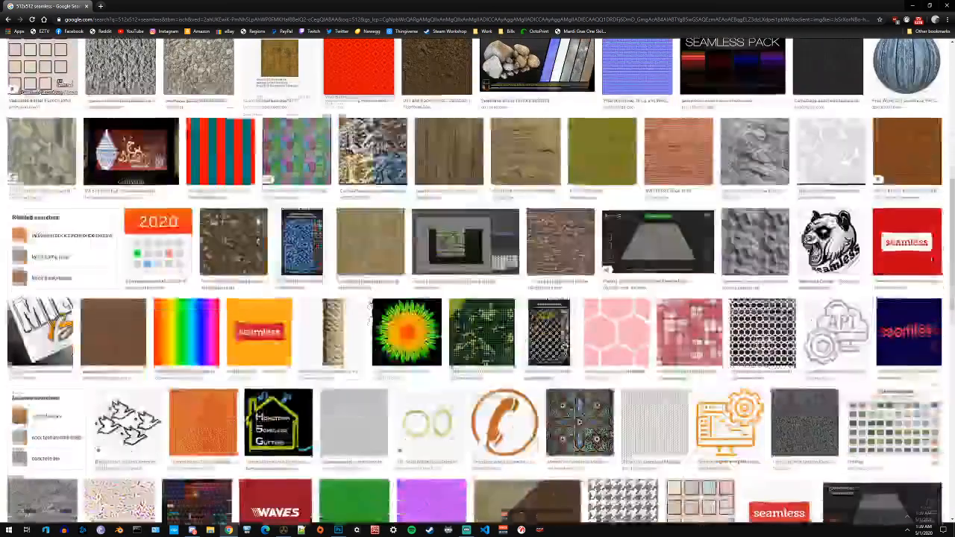
{"action": "scroll", "coordinate": [254, 82], "scroll_direction": "up", "scroll_amount": 6}
{"action": "left_click", "coordinate": [128, 57]}
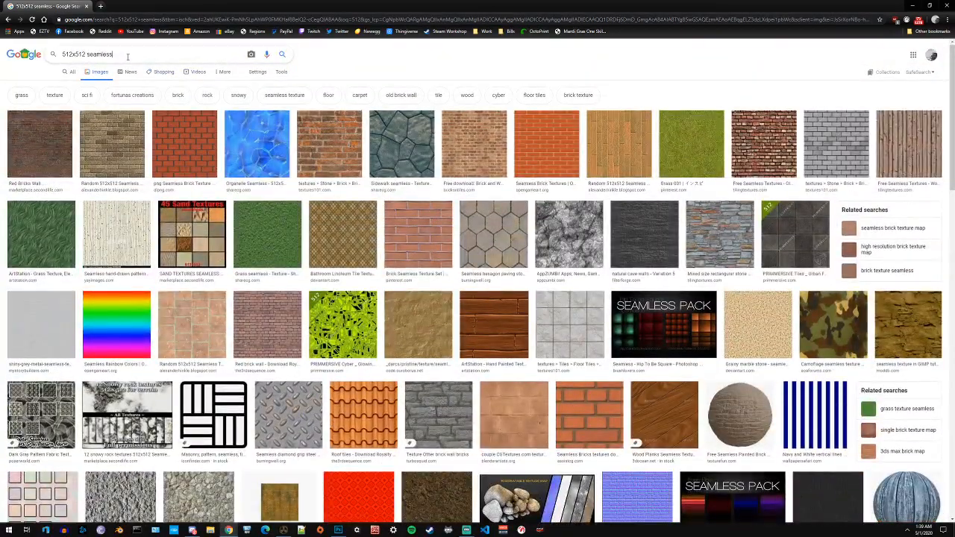
{"action": "type", "text": "skulls"}
{"action": "key", "text": "Return"}
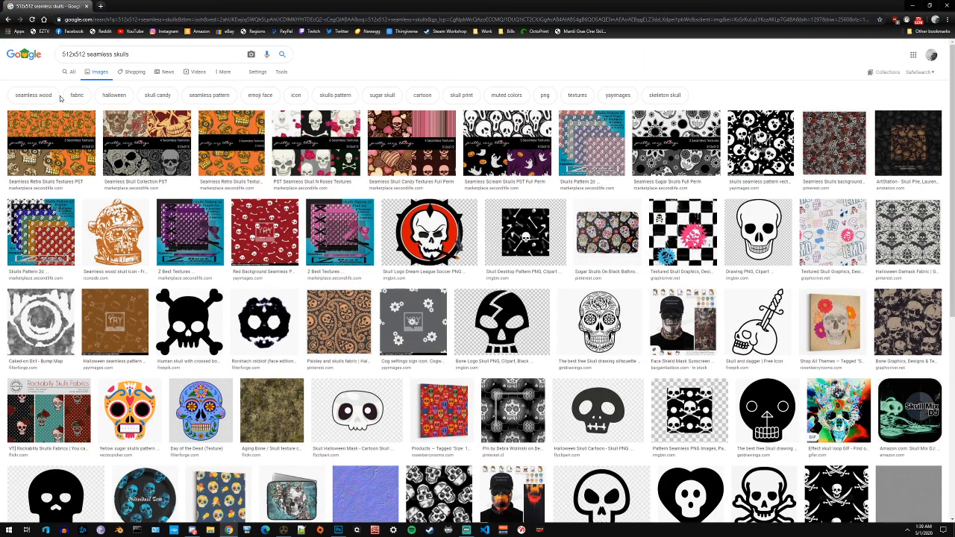
- Remove skulls from the image search and search for 512x512 seamless again
{"action": "left_click", "coordinate": [134, 54]}
{"action": "key", "text": "BackSpace"}
{"action": "key", "text": "BackSpace"}
{"action": "key", "text": "BackSpace"}
{"action": "key", "text": "BackSpace"}
{"action": "key", "text": "BackSpace"}
{"action": "key", "text": "BackSpace"}
{"action": "key", "text": "BackSpace"}
{"action": "key", "text": "Return"}
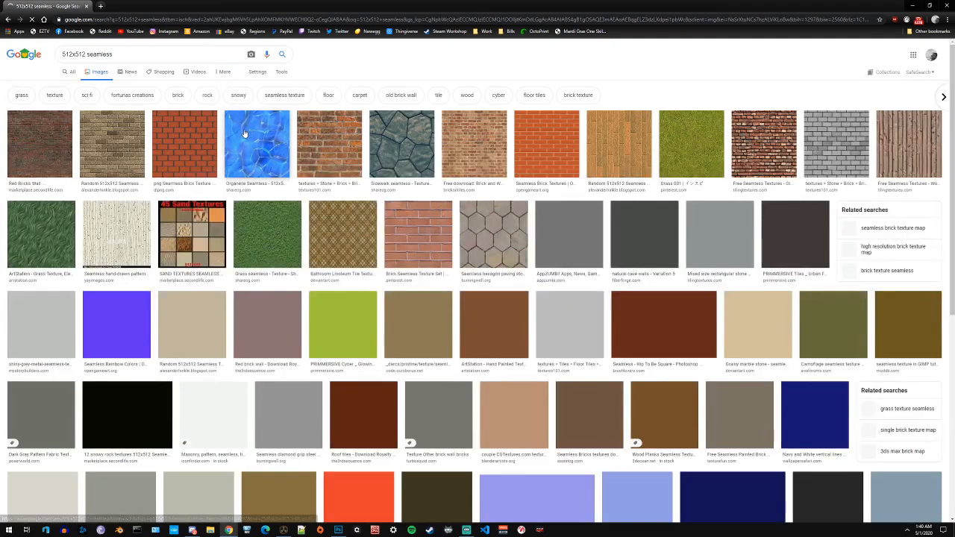
{"action": "left_click", "coordinate": [418, 135]}
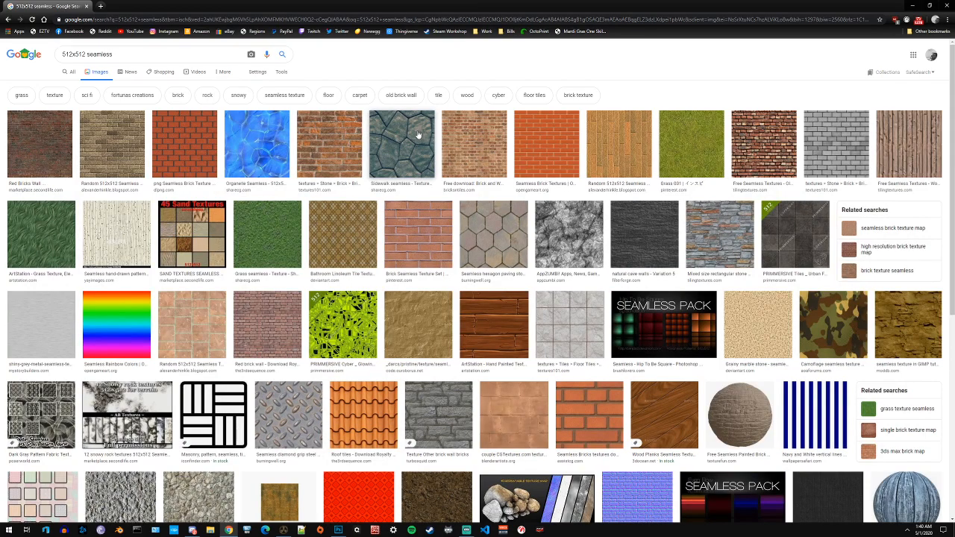
- Copy the Sidewalk seamless stone texture image from the search results and minimise the browser
{"action": "right_click", "coordinate": [810, 139]}
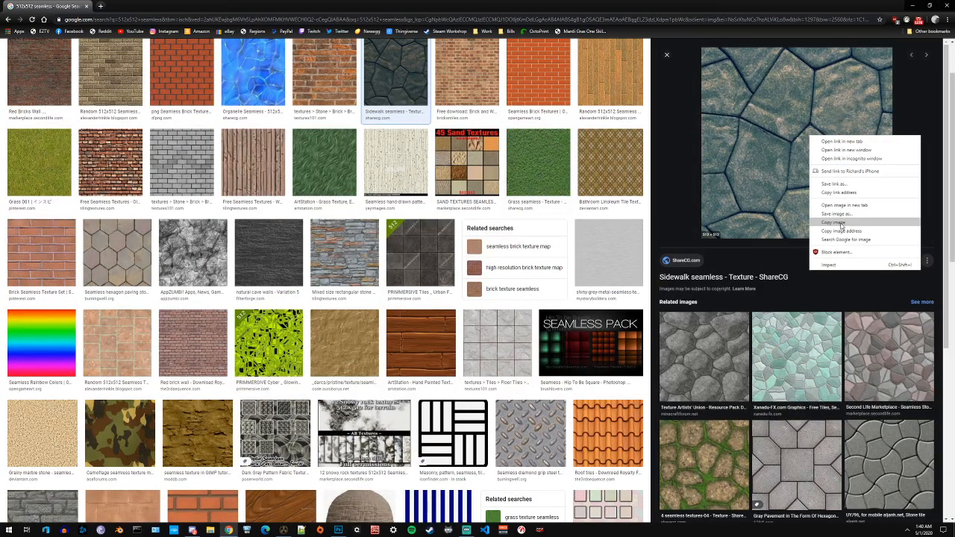
{"action": "left_click", "coordinate": [841, 223]}
{"action": "left_click", "coordinate": [912, 6]}
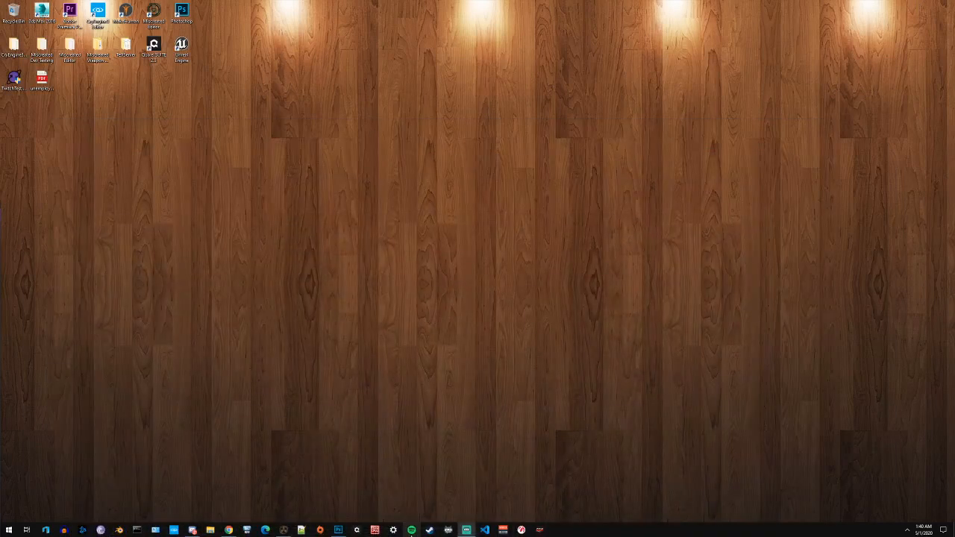
- Switch to Photoshop and create a new document from the 512 x 512 px Clipboard preset
{"action": "left_click", "coordinate": [338, 529]}
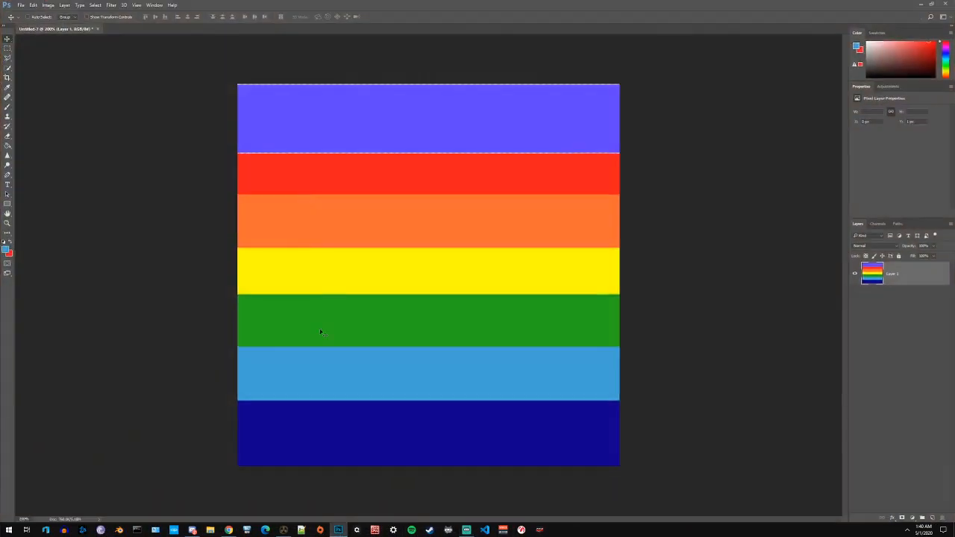
{"action": "left_click", "coordinate": [21, 5]}
{"action": "left_click", "coordinate": [485, 196]}
{"action": "key", "text": "ctrl+n"}
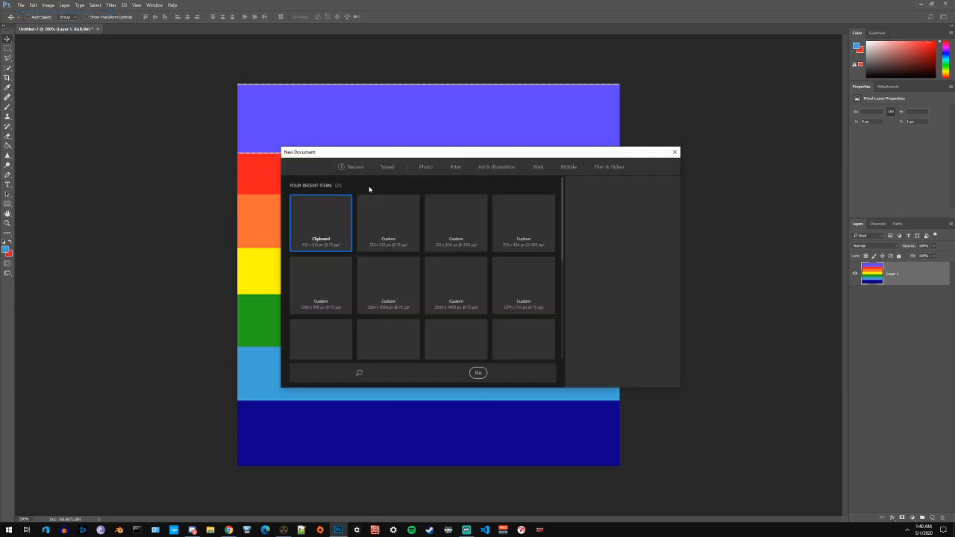
{"action": "left_click", "coordinate": [626, 374]}
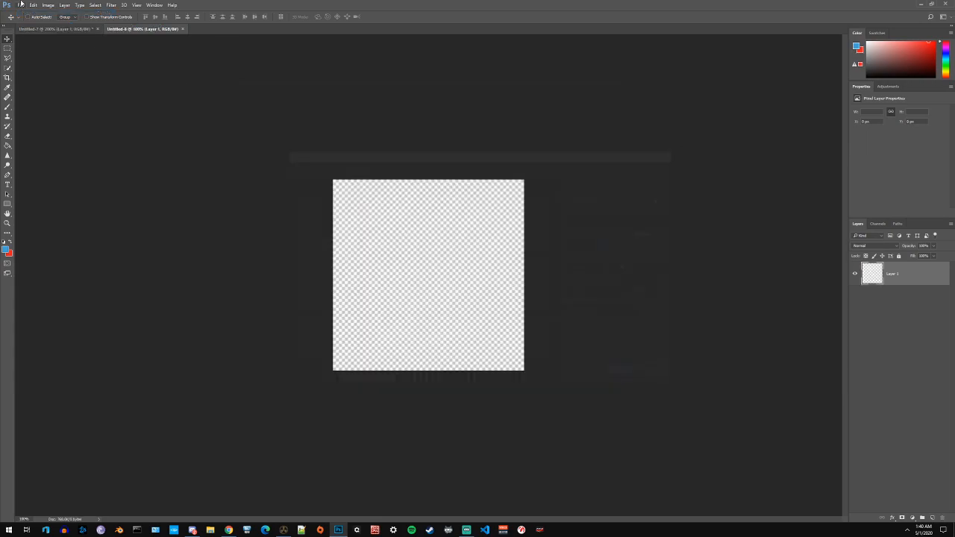
- Paste the copied stone texture into the new blank document
{"action": "left_click", "coordinate": [21, 5]}
{"action": "mouse_move", "coordinate": [33, 5]}
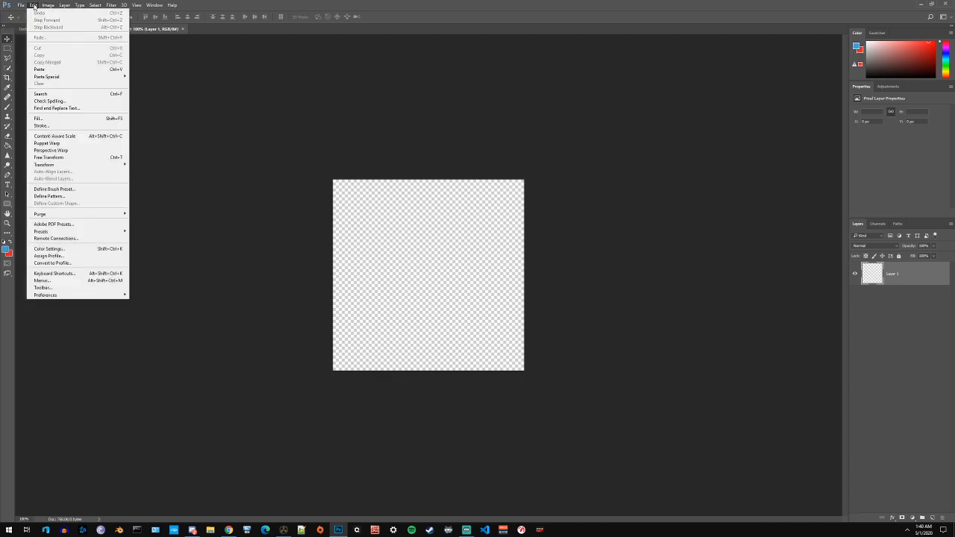
{"action": "left_click", "coordinate": [39, 69]}
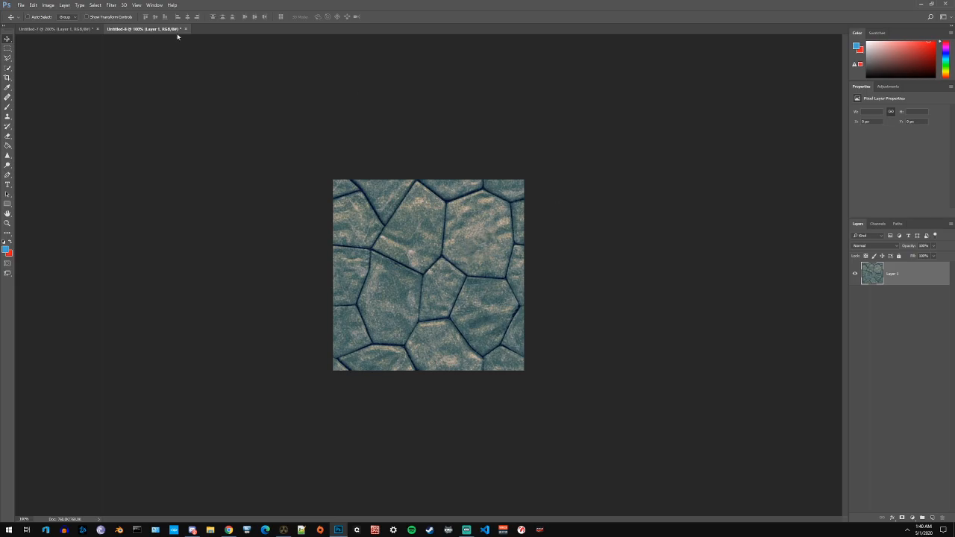
- Start saving a copy of the stone texture in the CryTIFPlugin format, named ump_skin_tutorial.tif
{"action": "left_click", "coordinate": [21, 6]}
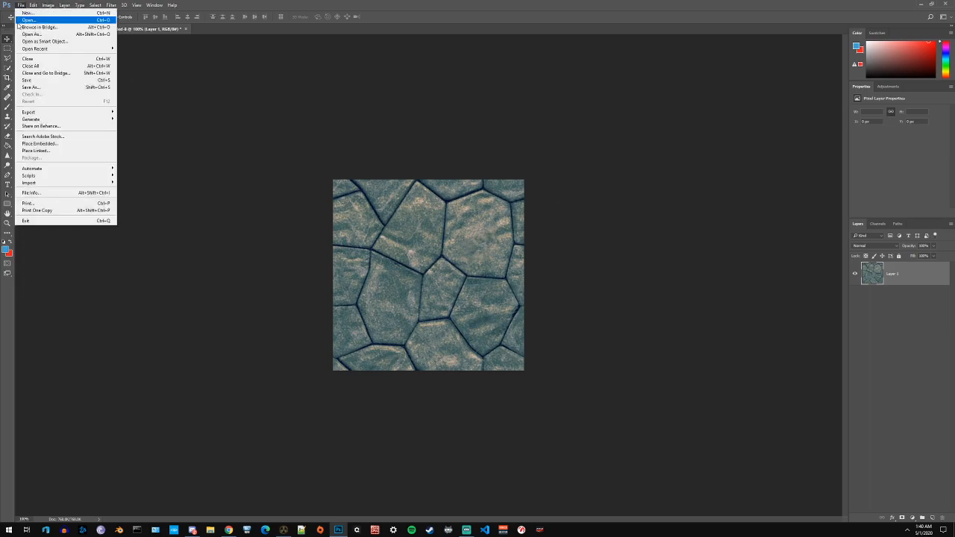
{"action": "left_click", "coordinate": [30, 88]}
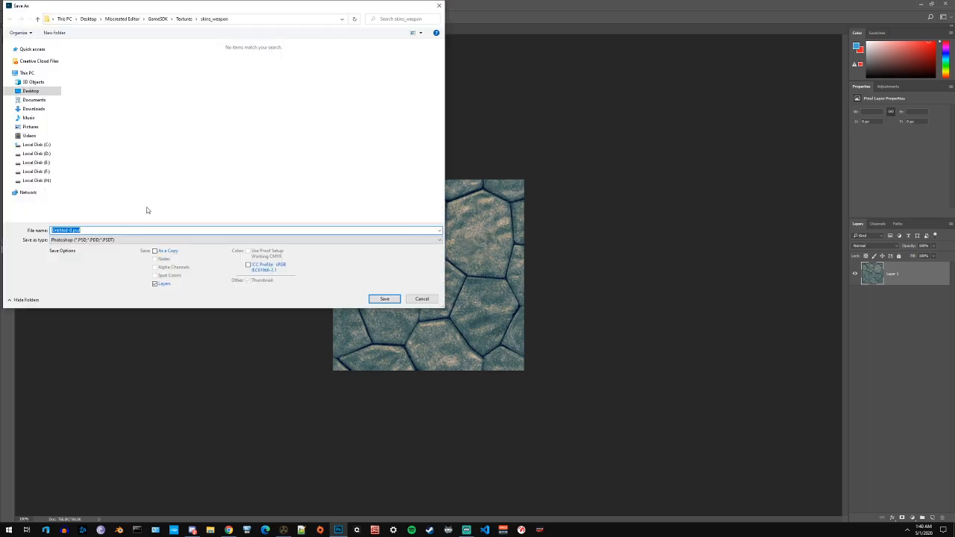
{"action": "left_click", "coordinate": [110, 240]}
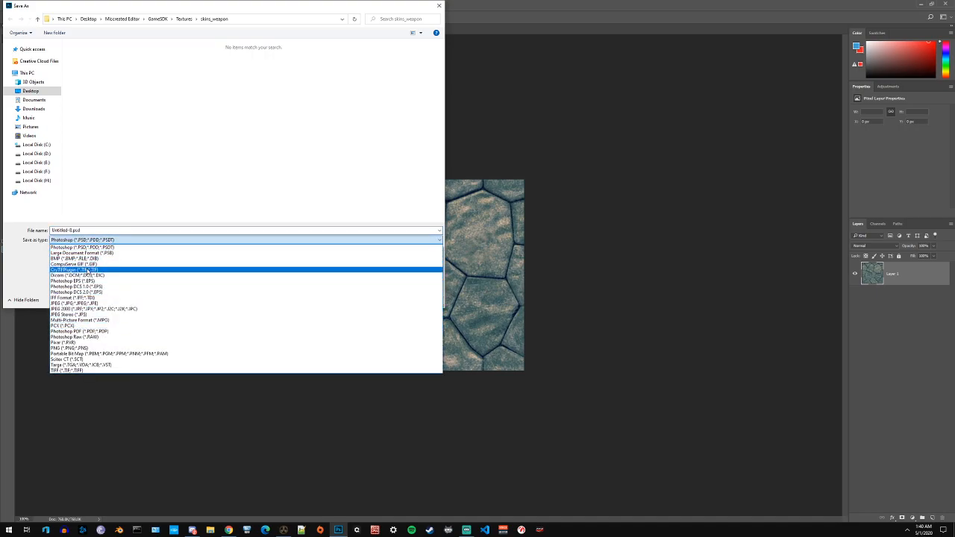
{"action": "left_click", "coordinate": [87, 270]}
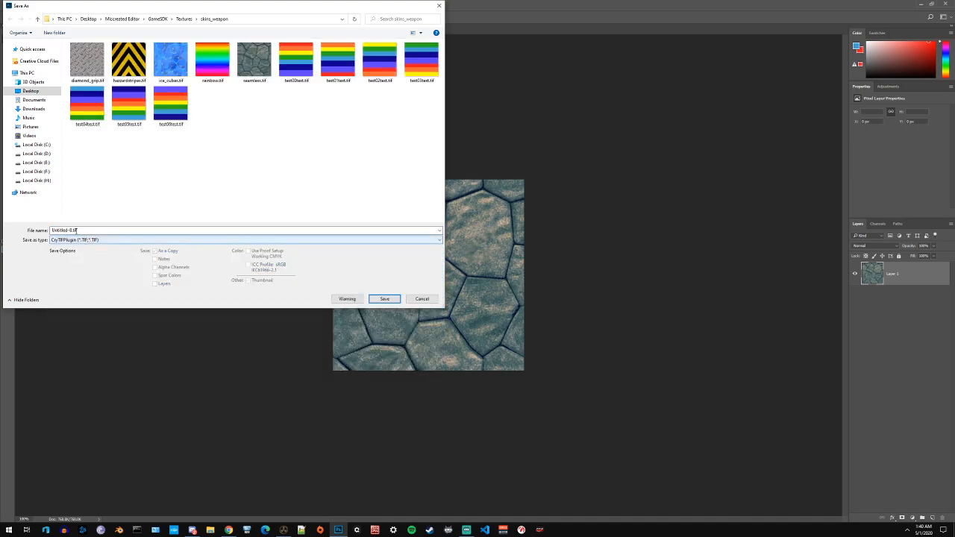
{"action": "left_click", "coordinate": [72, 231]}
{"action": "key", "text": "BackSpace"}
{"action": "key", "text": "BackSpace"}
{"action": "key", "text": "BackSpace"}
{"action": "key", "text": "BackSpace"}
{"action": "key", "text": "BackSpace"}
{"action": "key", "text": "BackSpace"}
{"action": "key", "text": "BackSpace"}
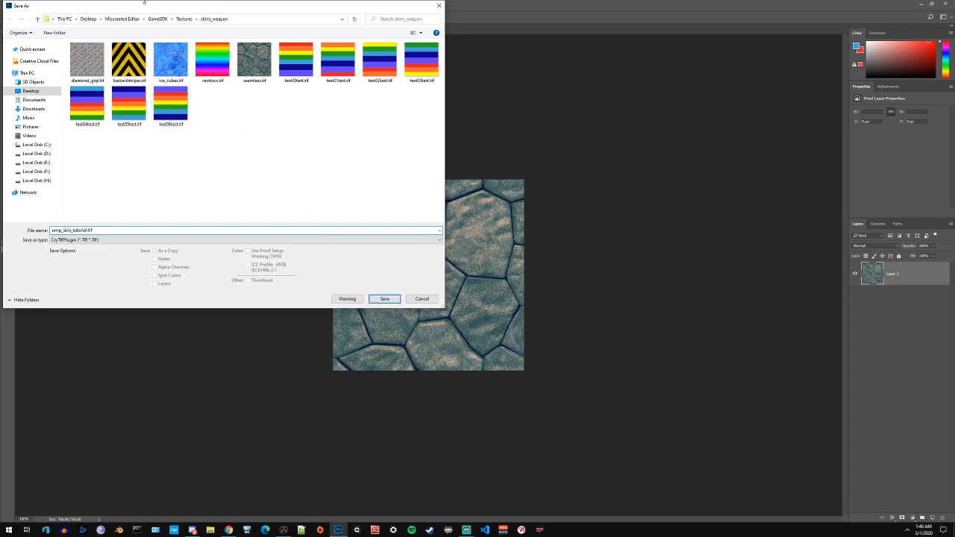
- Save the texture in Miscreated Editor > GameSDK > Textures > skins_weapon, accepting the Albedo preset in the CryTIF export settings
{"action": "left_click_drag", "start_coordinate": [148, 9], "coordinate": [283, 104]}
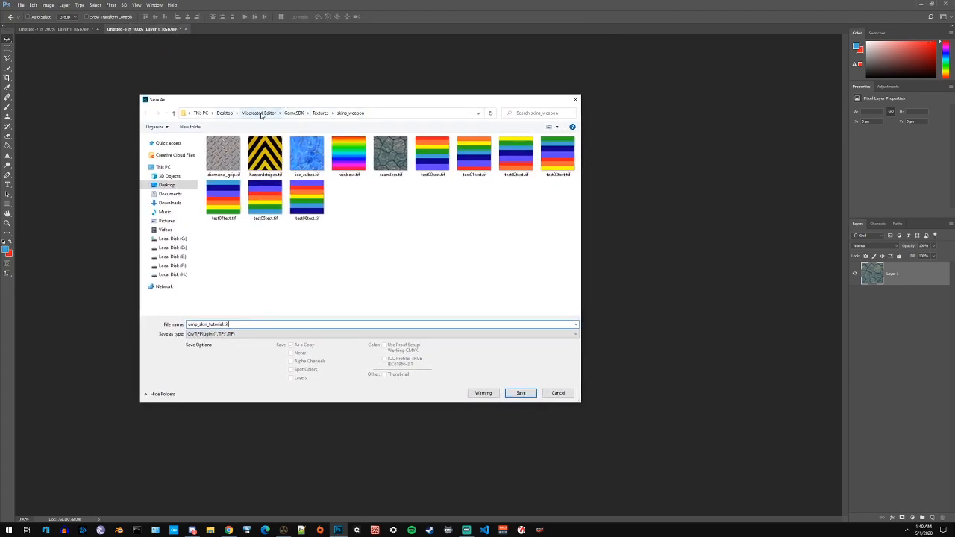
{"action": "left_click", "coordinate": [260, 113]}
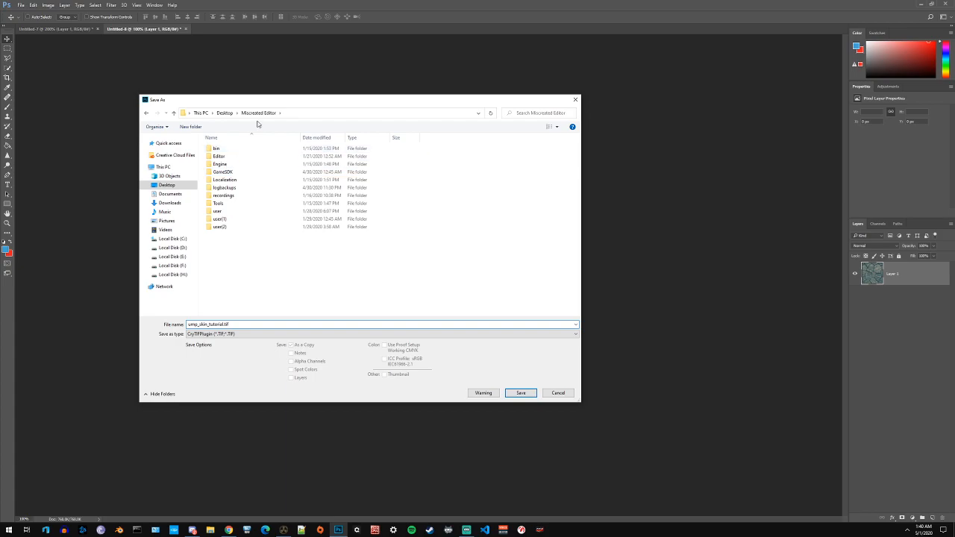
{"action": "double_click", "coordinate": [223, 173]}
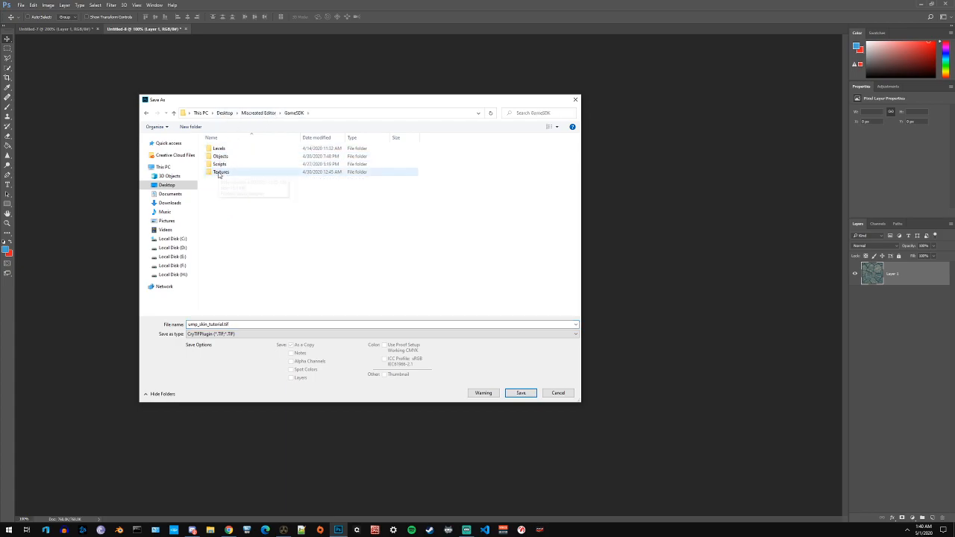
{"action": "double_click", "coordinate": [218, 173]}
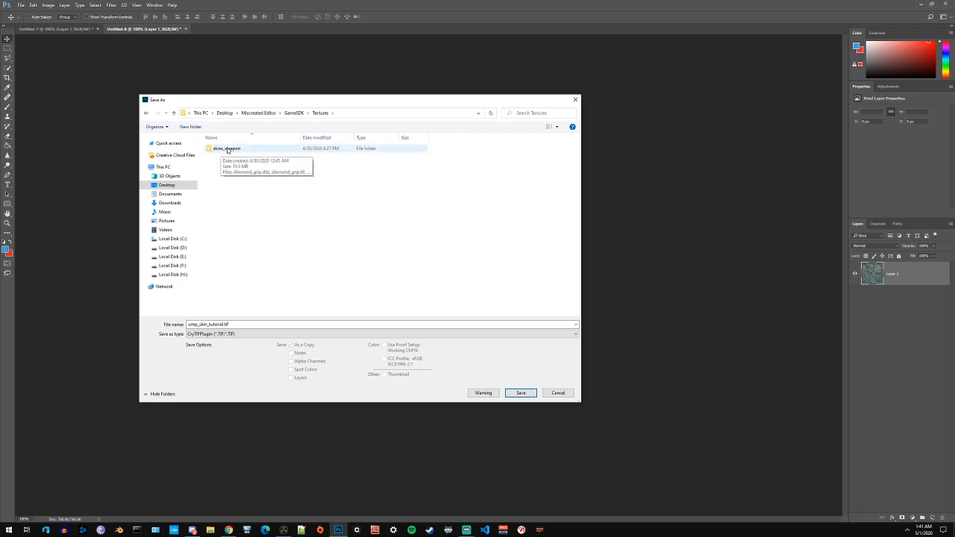
{"action": "double_click", "coordinate": [218, 150]}
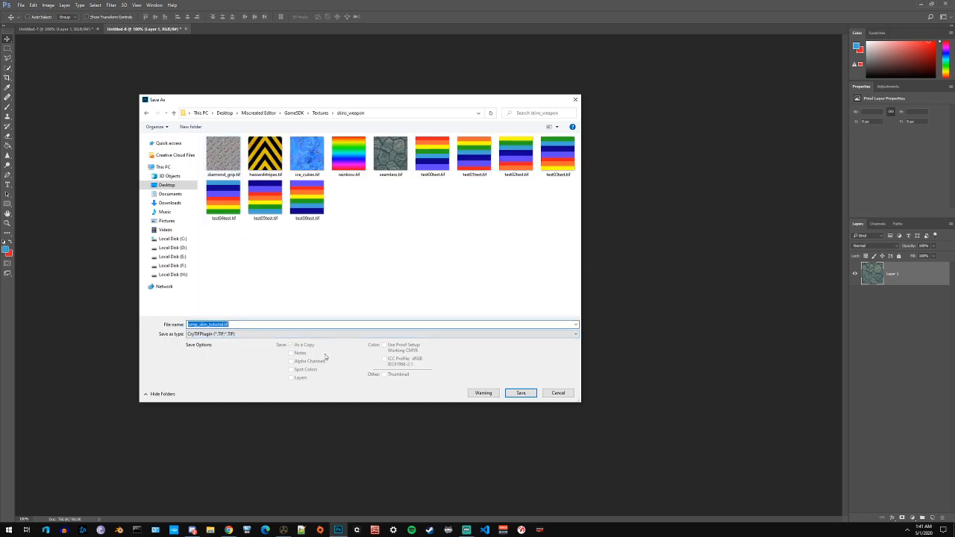
{"action": "left_click", "coordinate": [521, 393]}
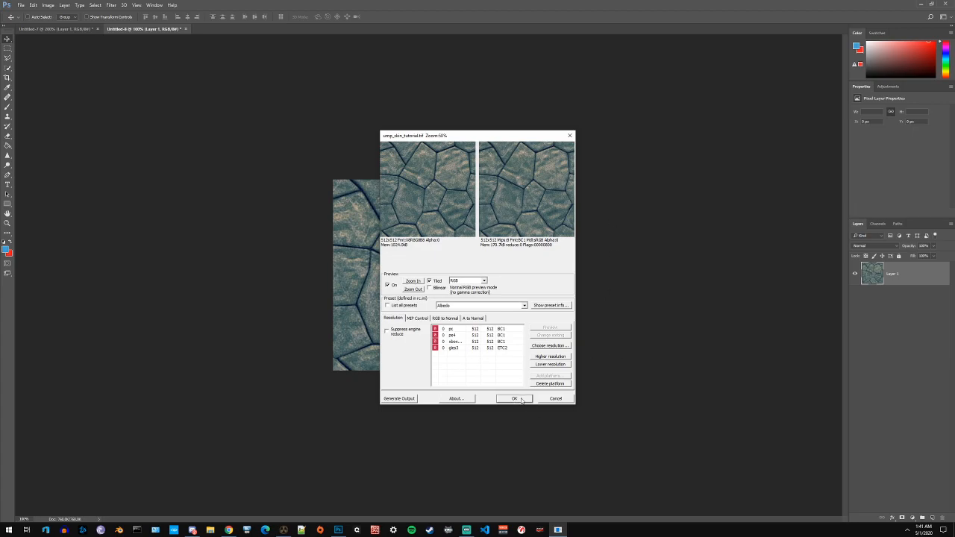
{"action": "left_click", "coordinate": [514, 398]}
- Switch to CRYENGINE Sandbox and set the weapon sub-material's Second Diffuse Map to ump_skin_tutorial.dds from the skins_weapon folder
{"action": "left_click", "coordinate": [923, 4]}
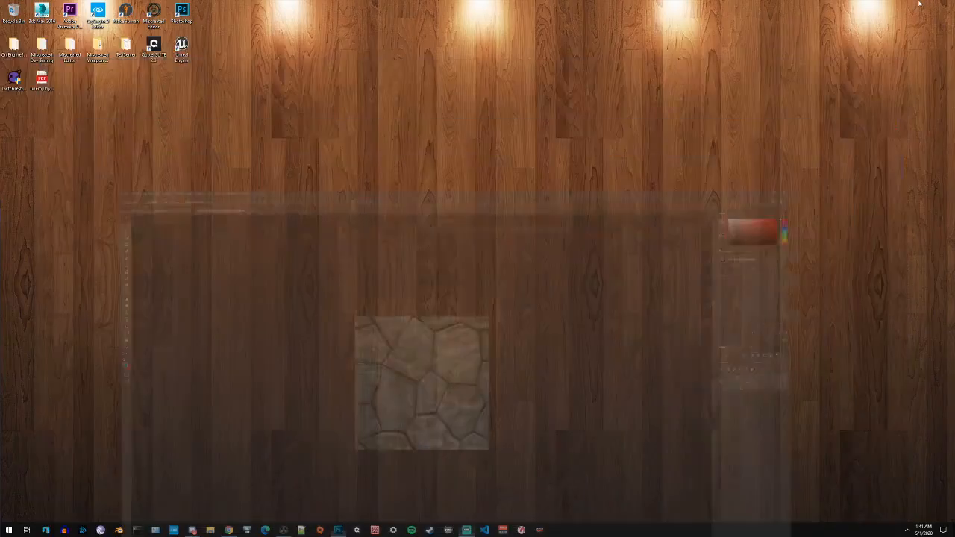
{"action": "left_click", "coordinate": [284, 530]}
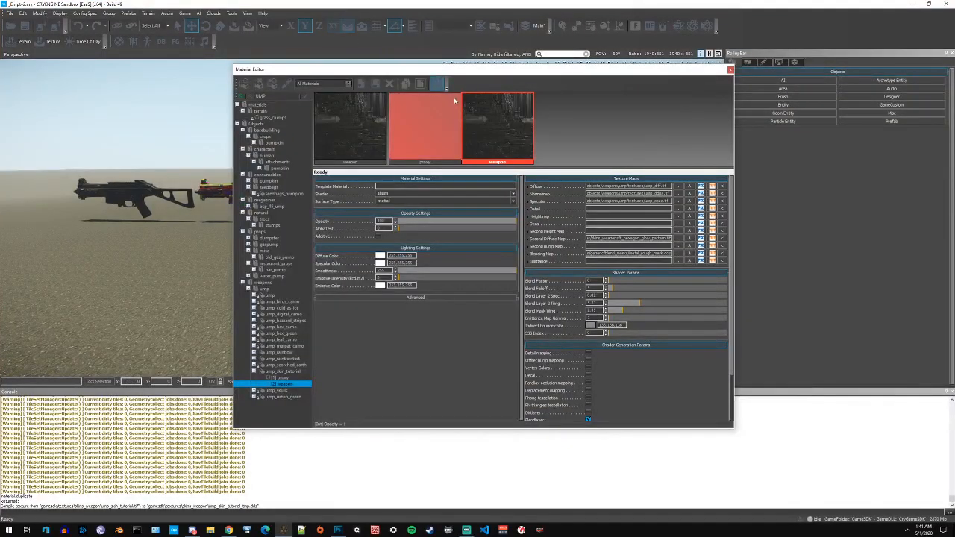
{"action": "left_click_drag", "start_coordinate": [437, 72], "coordinate": [483, 73]}
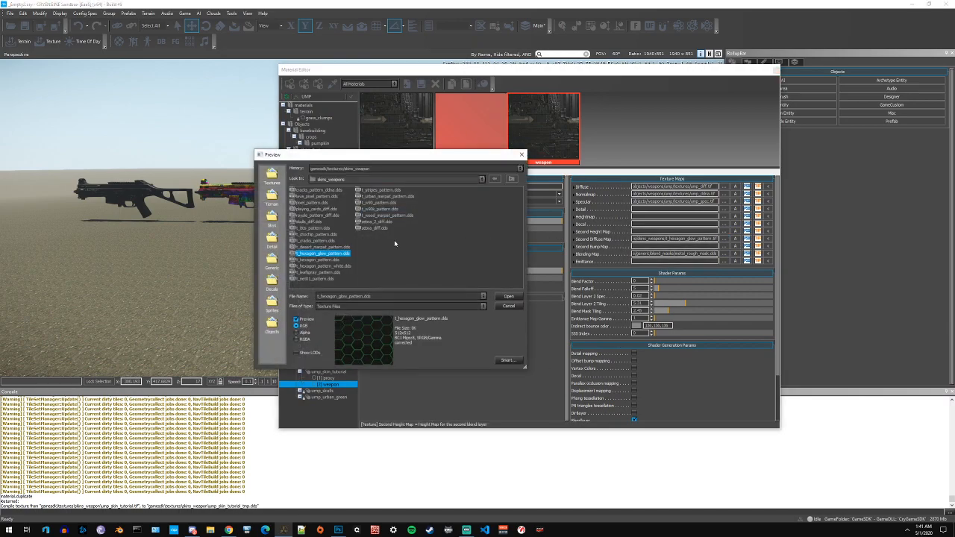
{"action": "left_click_drag", "start_coordinate": [365, 155], "coordinate": [441, 164]}
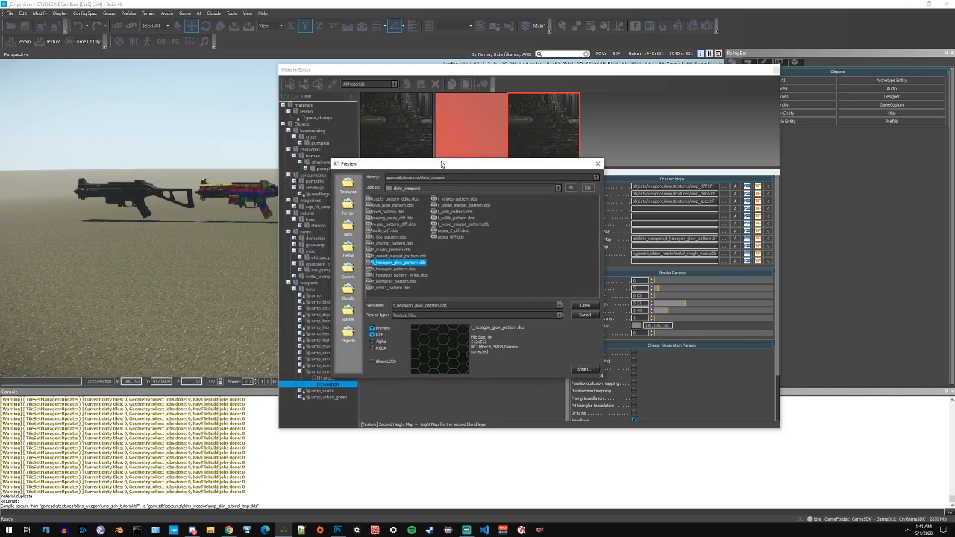
{"action": "left_click", "coordinate": [589, 187]}
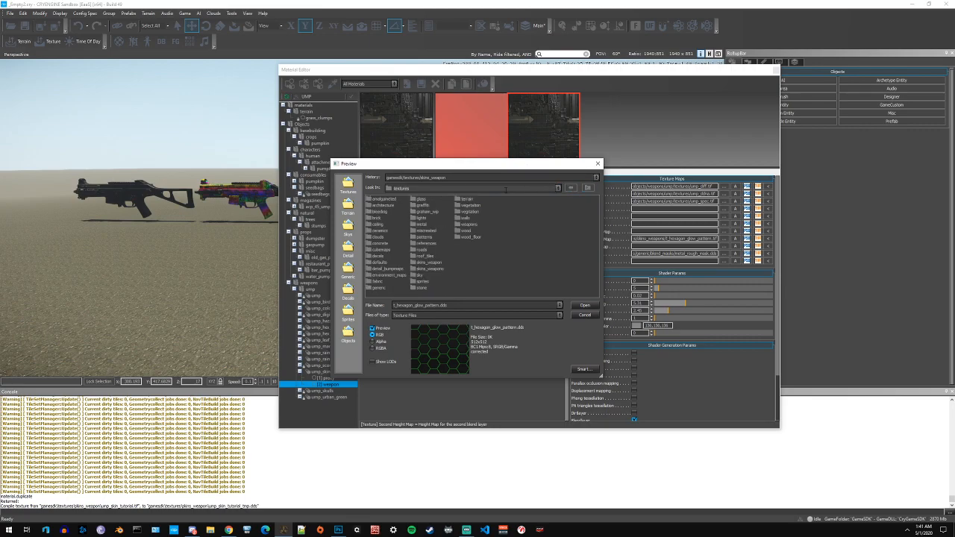
{"action": "double_click", "coordinate": [429, 269]}
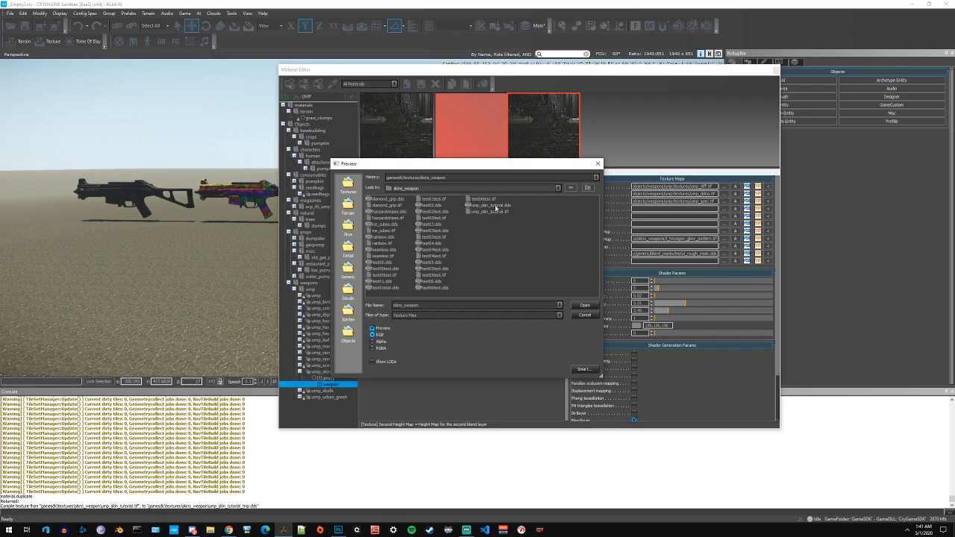
{"action": "double_click", "coordinate": [495, 208]}
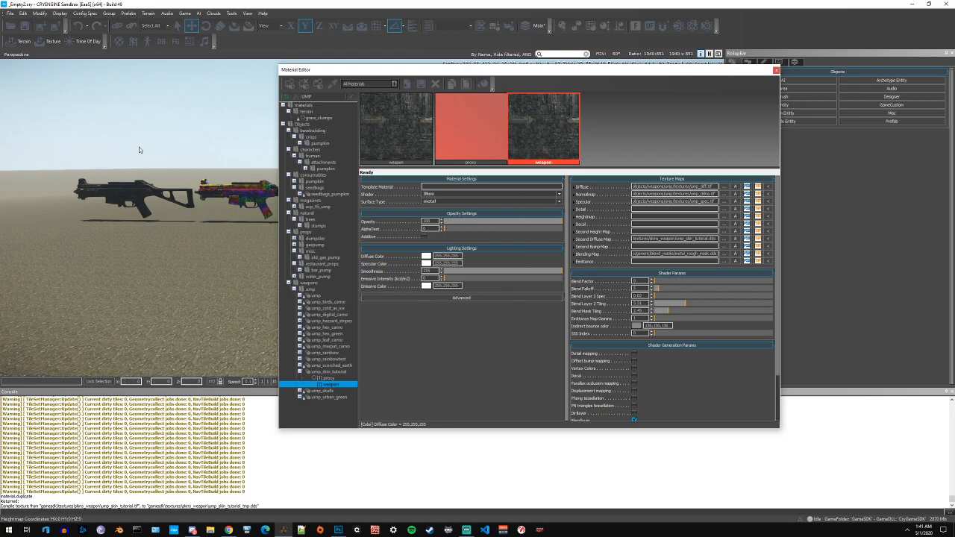
- Assign the ump_skin_tutorial material to the plain black UMP in the viewport
{"action": "left_click", "coordinate": [143, 186]}
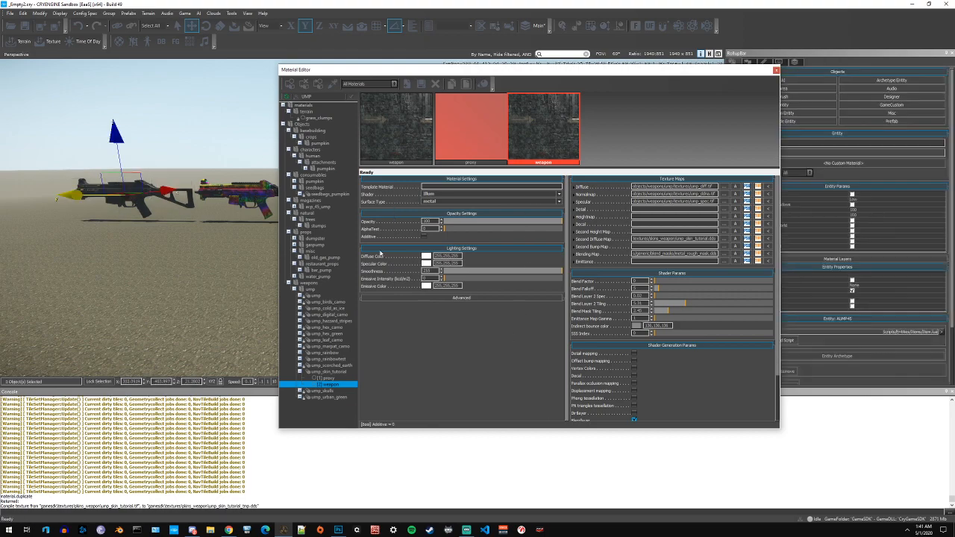
{"action": "right_click", "coordinate": [322, 372]}
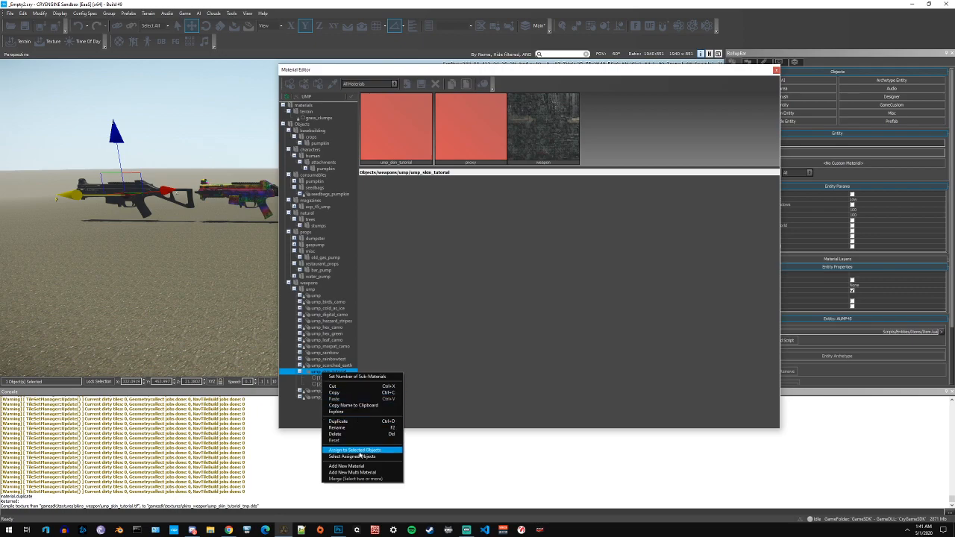
{"action": "left_click", "coordinate": [361, 450]}
- Inspect the skin on the selected UMP up close from the side, keeping the material window clear of the weapon
{"action": "right_click_drag", "start_coordinate": [198, 359], "coordinate": [199, 342]}
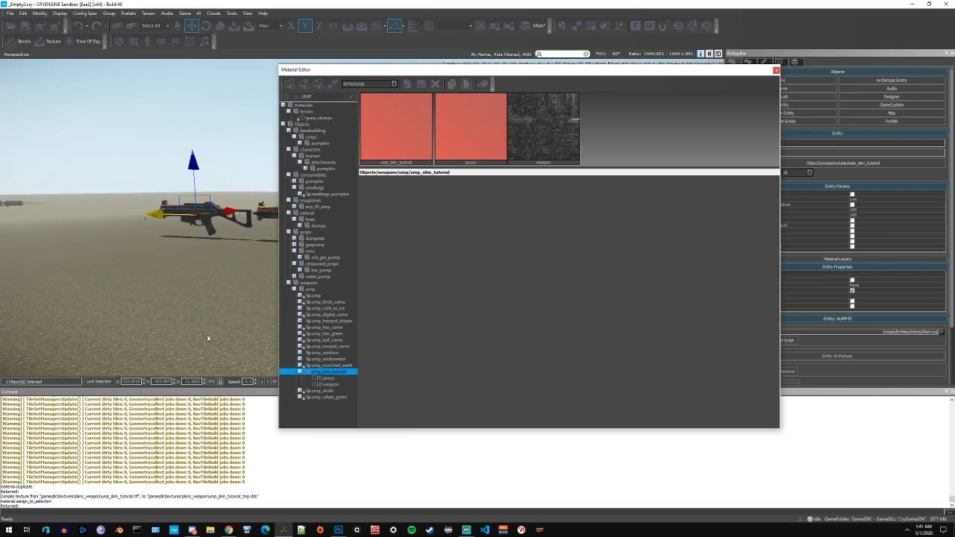
{"action": "left_click_drag", "start_coordinate": [676, 66], "coordinate": [889, 74]}
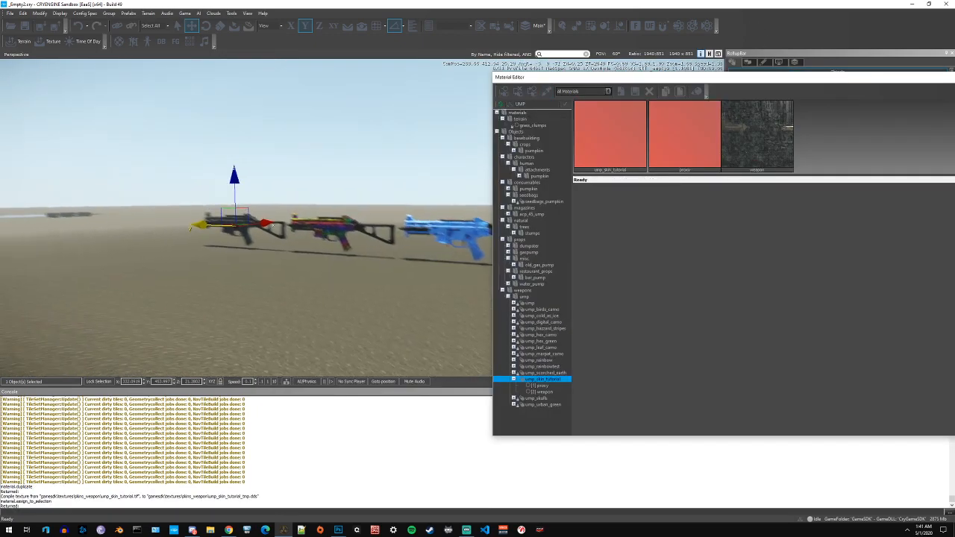
{"action": "key", "text": "w"}
{"action": "right_click_drag", "start_coordinate": [299, 261], "coordinate": [358, 255]}
{"action": "key", "text": "w"}
{"action": "key", "text": "w"}
{"action": "key", "text": "a"}
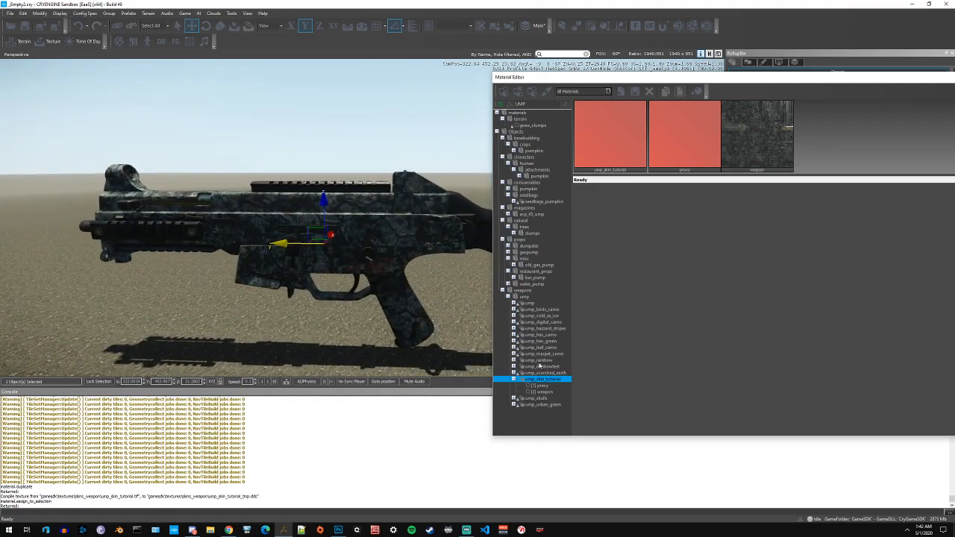
- Remove the Blending Map texture from ump_skin_tutorial's weapon sub-material
{"action": "left_click", "coordinate": [548, 393]}
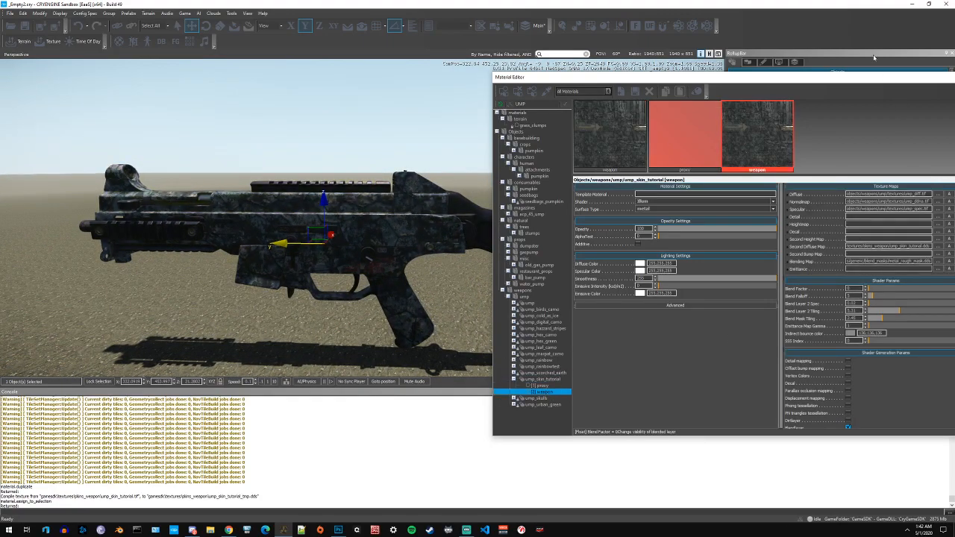
{"action": "left_click_drag", "start_coordinate": [849, 79], "coordinate": [761, 80]}
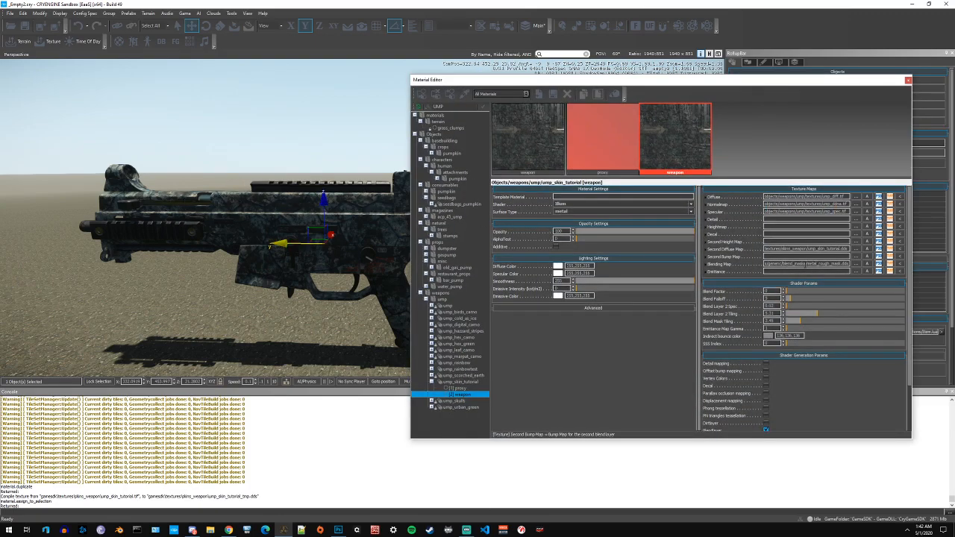
{"action": "mouse_move", "coordinate": [766, 265]}
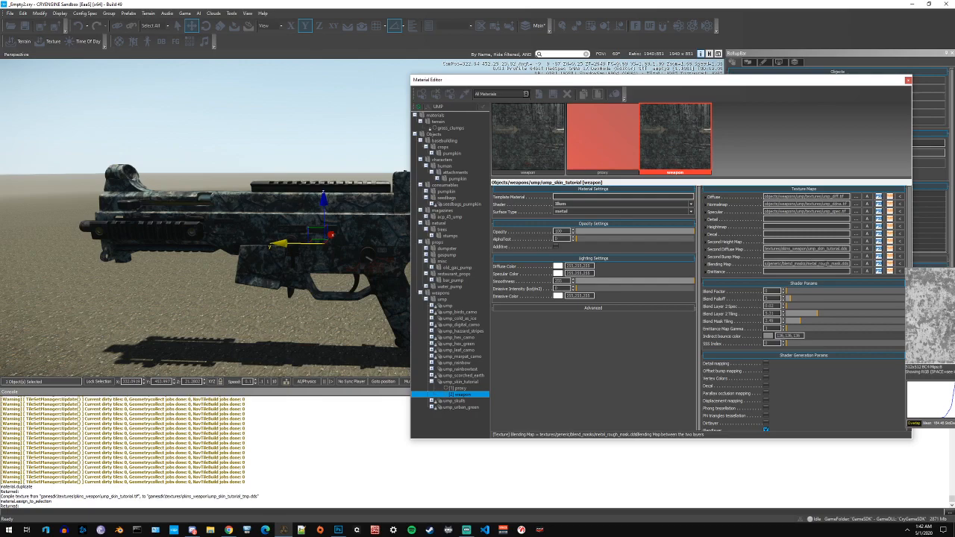
{"action": "double_click", "coordinate": [825, 264]}
{"action": "right_click", "coordinate": [825, 264]}
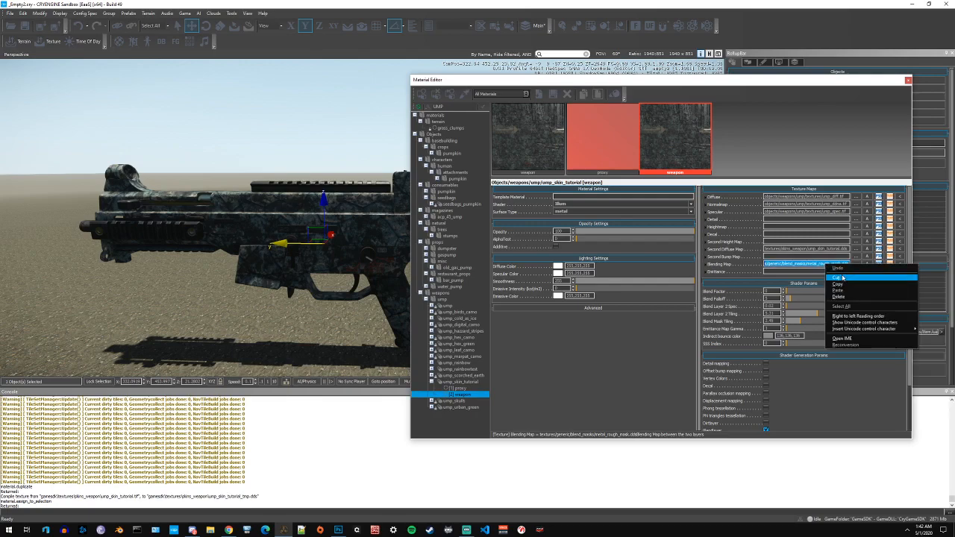
{"action": "left_click", "coordinate": [839, 277]}
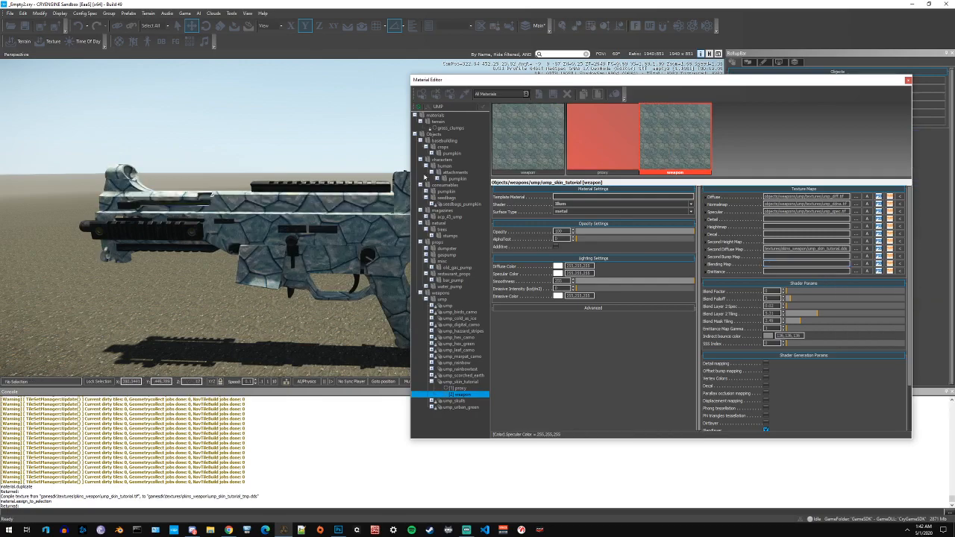
- Inspect the skinned UMP from several angles in the viewport with the material window moved clear of the weapon
{"action": "left_click_drag", "start_coordinate": [531, 83], "coordinate": [584, 101]}
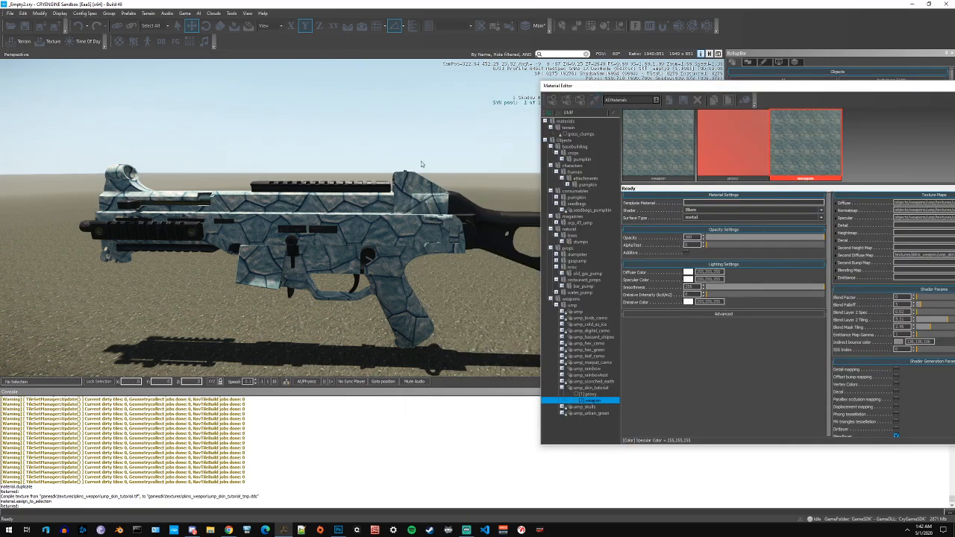
{"action": "key", "text": "d"}
{"action": "right_click_drag", "start_coordinate": [367, 175], "coordinate": [447, 214]}
{"action": "key", "text": "a"}
{"action": "key", "text": "d"}
{"action": "key", "text": "w"}
{"action": "key", "text": "w"}
{"action": "right_click_drag", "start_coordinate": [447, 263], "coordinate": [404, 252]}
{"action": "key", "text": "a"}
{"action": "key", "text": "w"}
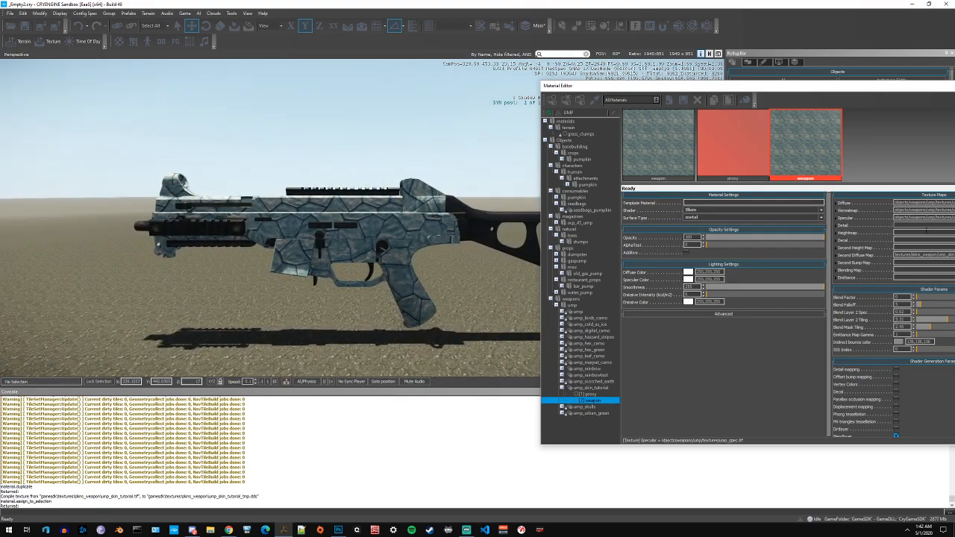
- Paste the texture path back into the weapon sub-material's Blending Map to compare the look, and cut it out again
{"action": "left_click_drag", "start_coordinate": [814, 93], "coordinate": [696, 83]}
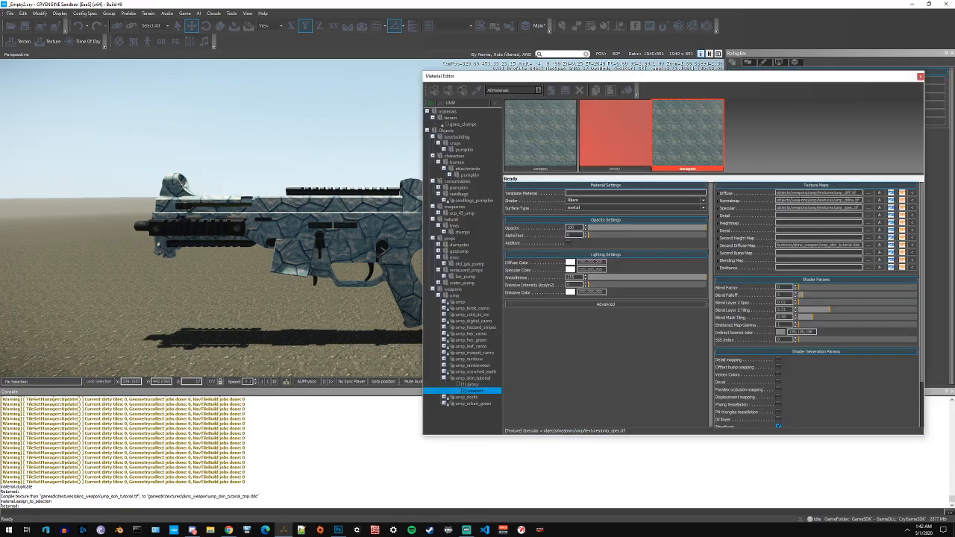
{"action": "right_click", "coordinate": [792, 261]}
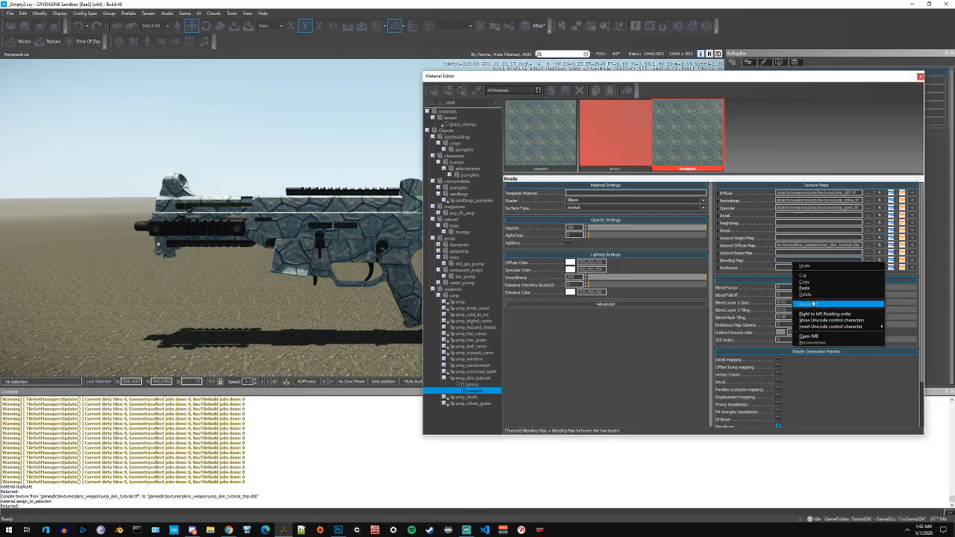
{"action": "left_click", "coordinate": [813, 288]}
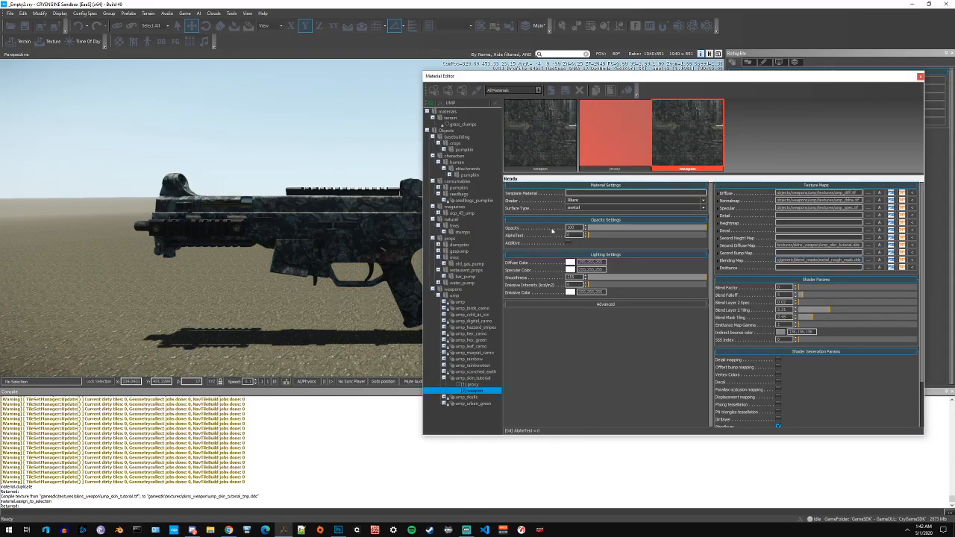
{"action": "right_click", "coordinate": [843, 261]}
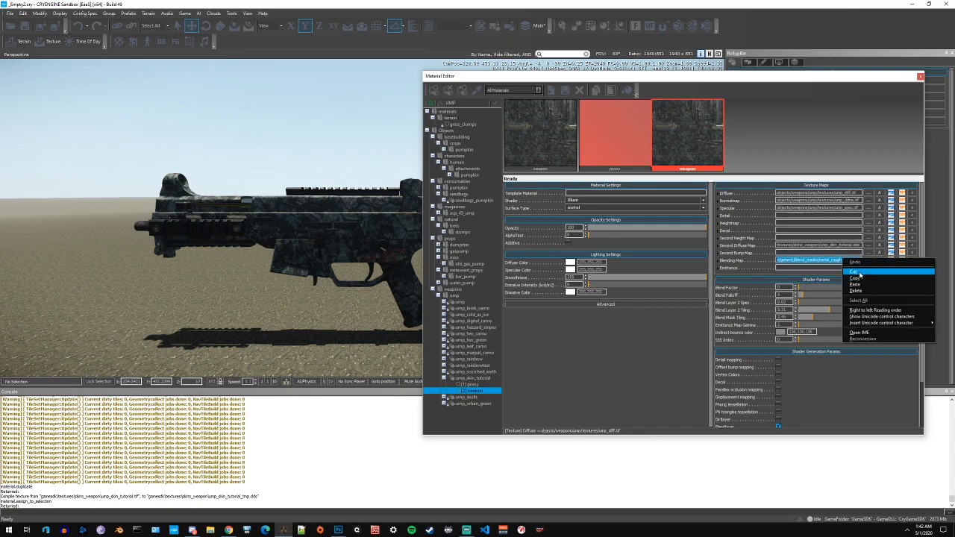
{"action": "left_click", "coordinate": [853, 272]}
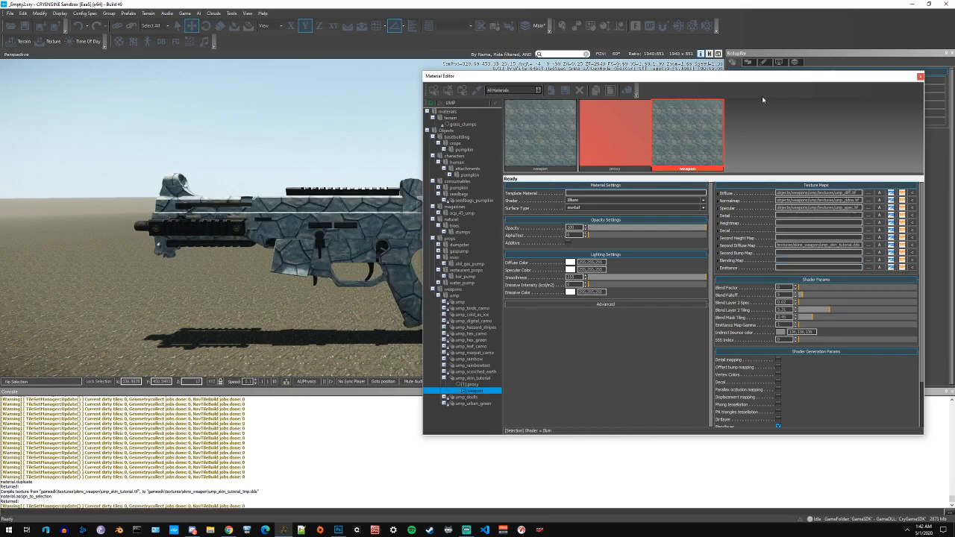
- Save the ump_skin_tutorial material and close the Material Editor
{"action": "left_click_drag", "start_coordinate": [798, 79], "coordinate": [477, 87]}
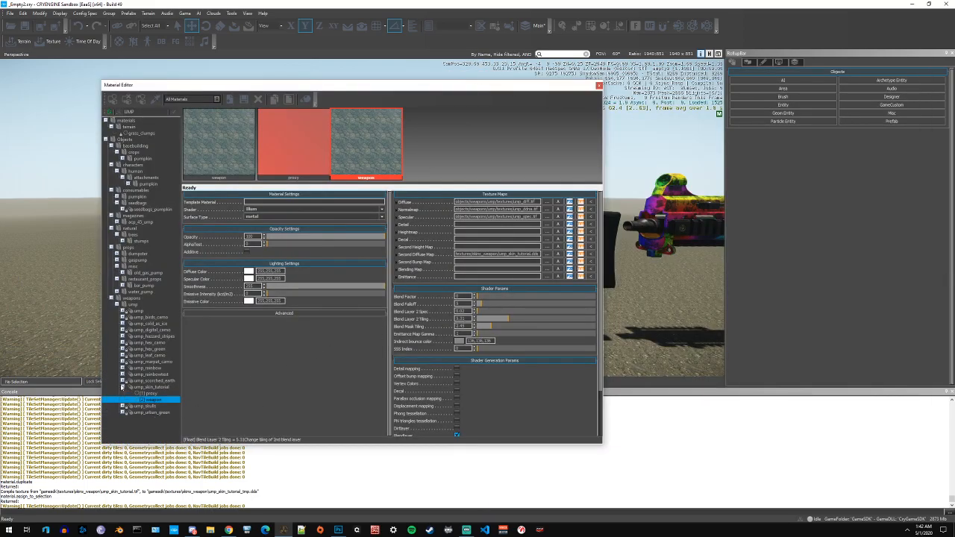
{"action": "left_click", "coordinate": [122, 386]}
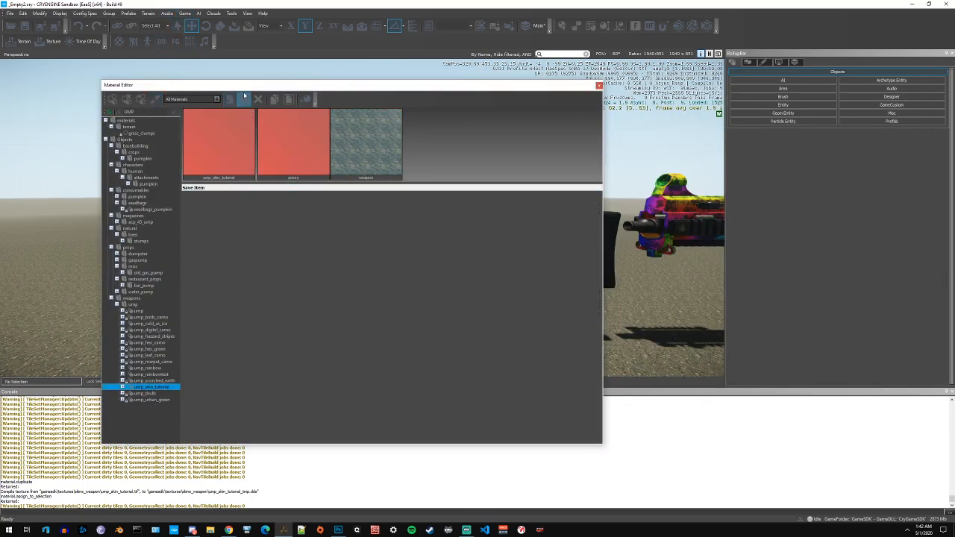
{"action": "left_click", "coordinate": [599, 86]}
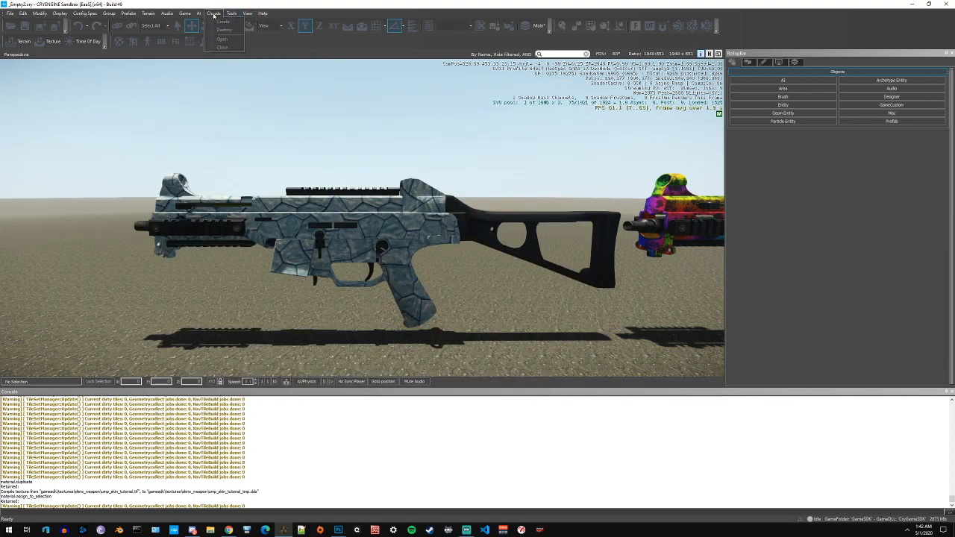
- Open the Character Tool and find the ump folder's character definitions among the weapon assets
{"action": "left_click", "coordinate": [231, 13]}
{"action": "mouse_move", "coordinate": [243, 26]}
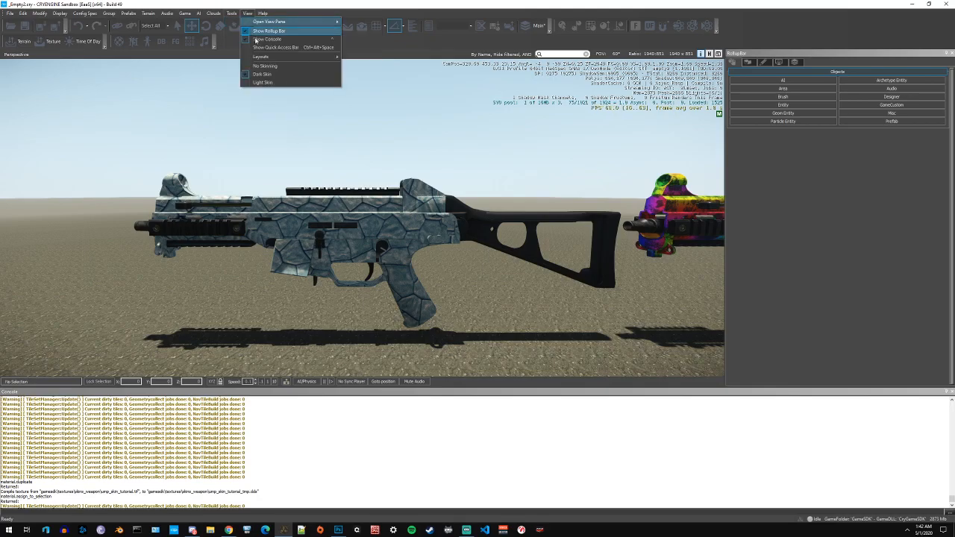
{"action": "mouse_move", "coordinate": [280, 22]}
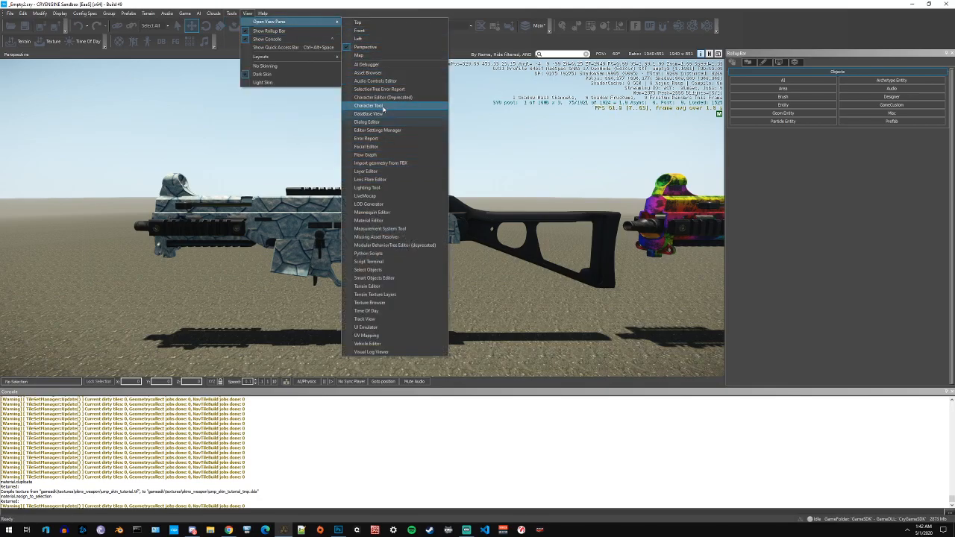
{"action": "left_click", "coordinate": [368, 105]}
{"action": "right_click_drag", "start_coordinate": [463, 306], "coordinate": [373, 332]}
{"action": "key", "text": "w"}
{"action": "scroll", "coordinate": [30, 399], "scroll_direction": "down", "scroll_amount": 13}
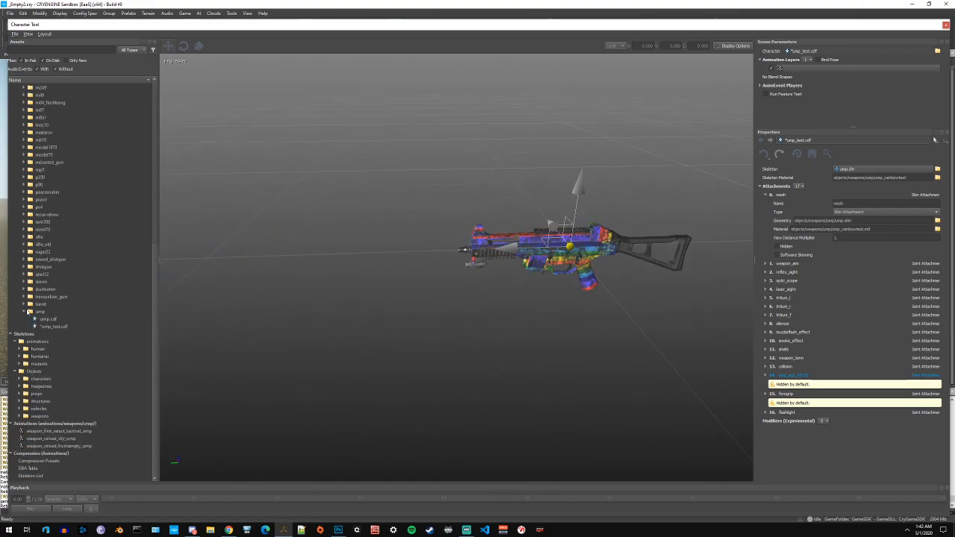
- Show the location of ump.cdf on disk in File Explorer
{"action": "left_click", "coordinate": [48, 319]}
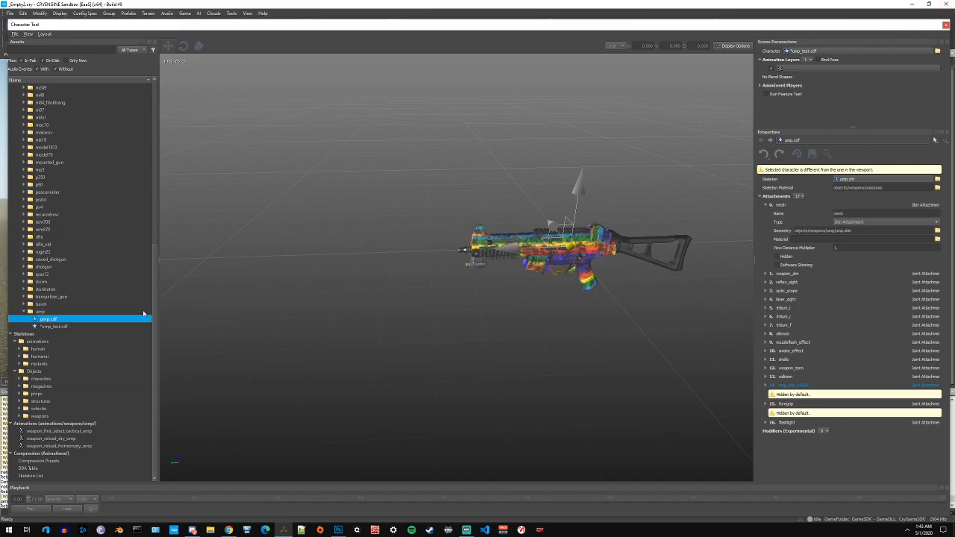
{"action": "right_click", "coordinate": [58, 319]}
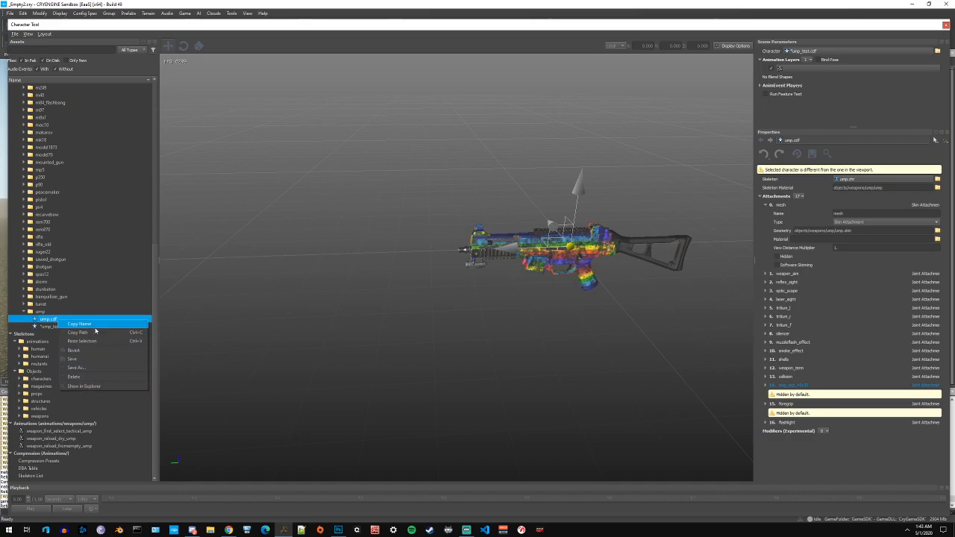
{"action": "left_click", "coordinate": [88, 386]}
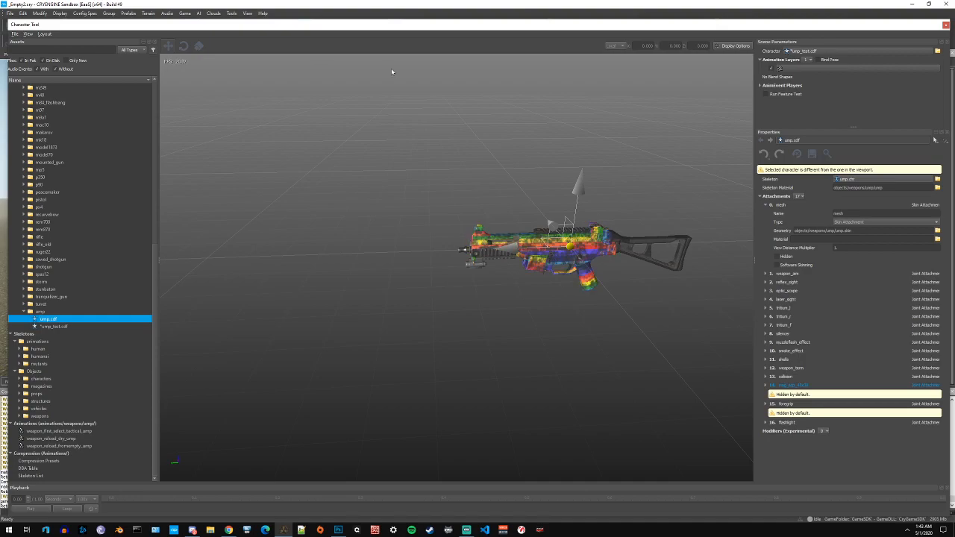
{"action": "left_click_drag", "start_coordinate": [187, 197], "coordinate": [419, 89]}
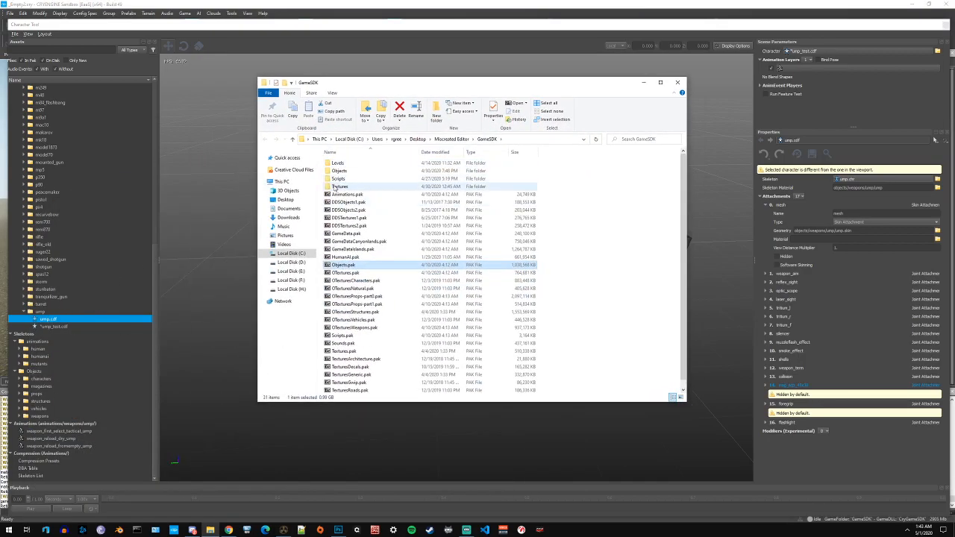
- Show ump_test.cdf in File Explorer and duplicate it in the same ump folder
{"action": "right_click", "coordinate": [64, 328]}
{"action": "left_click", "coordinate": [99, 393]}
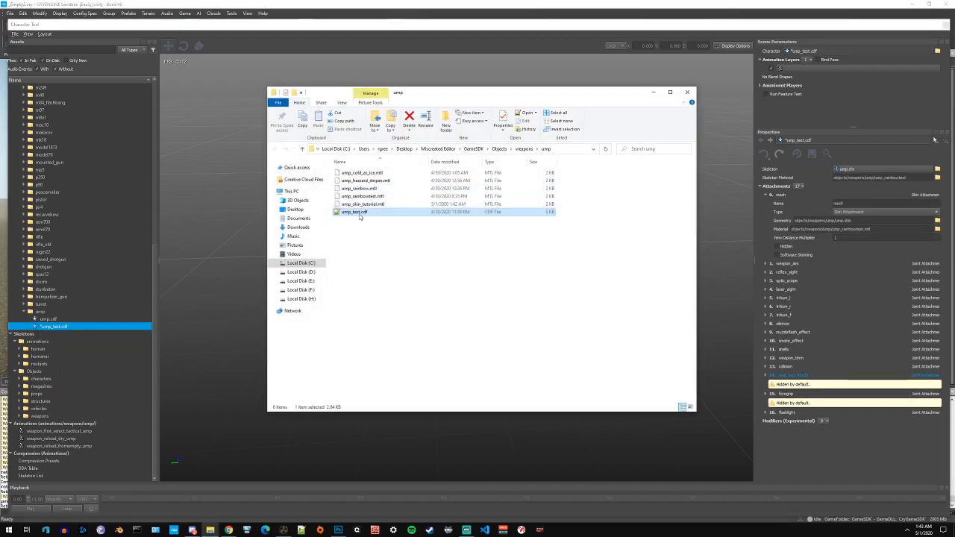
{"action": "left_click", "coordinate": [408, 250]}
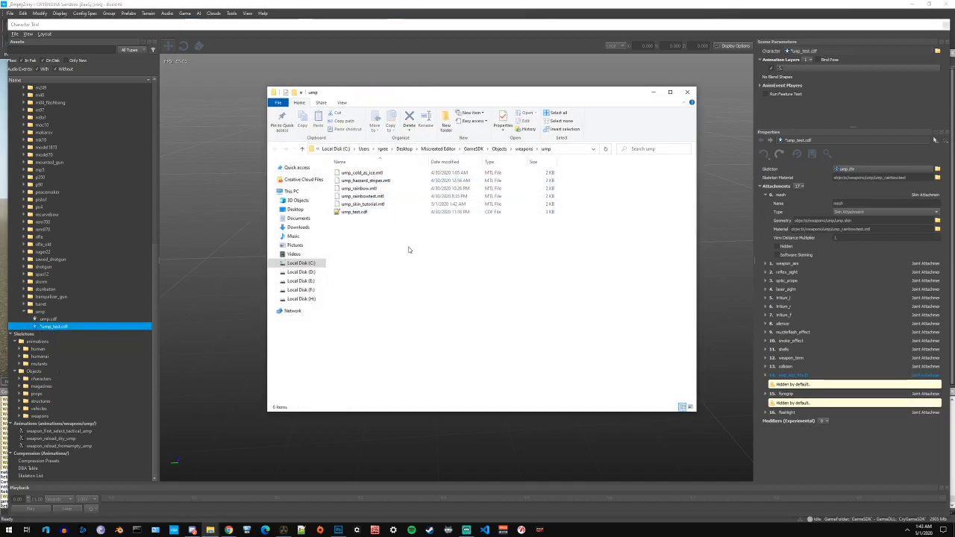
{"action": "right_click", "coordinate": [363, 213]}
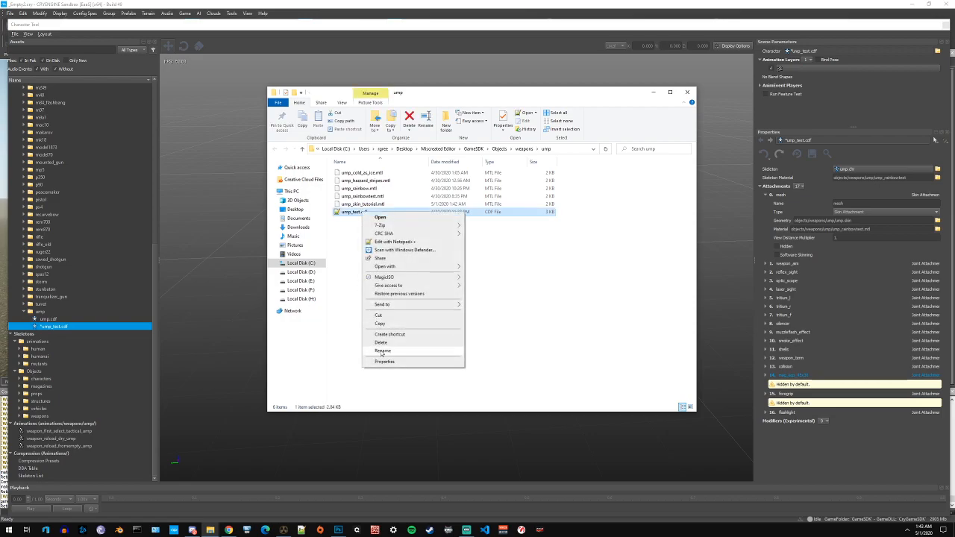
{"action": "left_click", "coordinate": [381, 325]}
{"action": "right_click", "coordinate": [351, 243]}
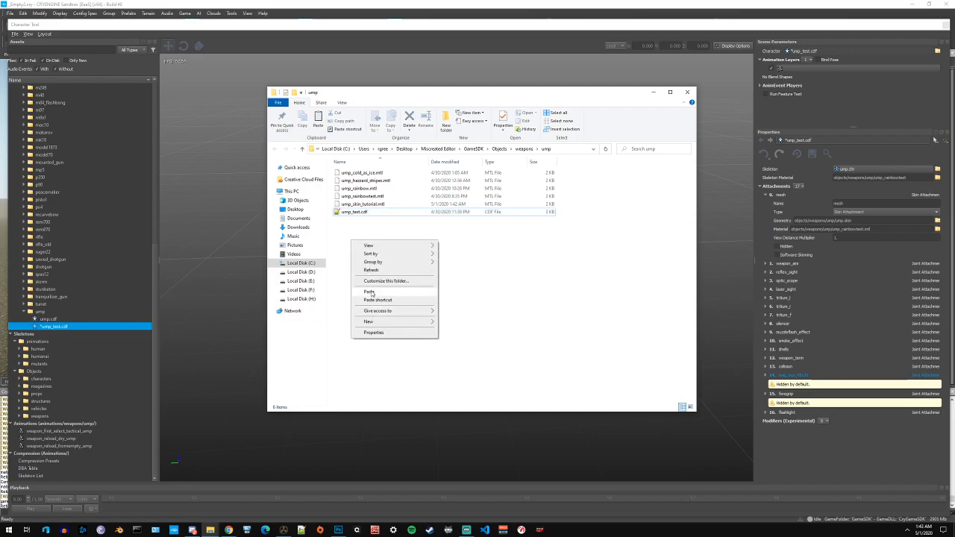
{"action": "left_click", "coordinate": [371, 276]}
- Rename the copied character definition to ump_skin_tutorial.cdf and close the folder window
{"action": "right_click", "coordinate": [373, 215]}
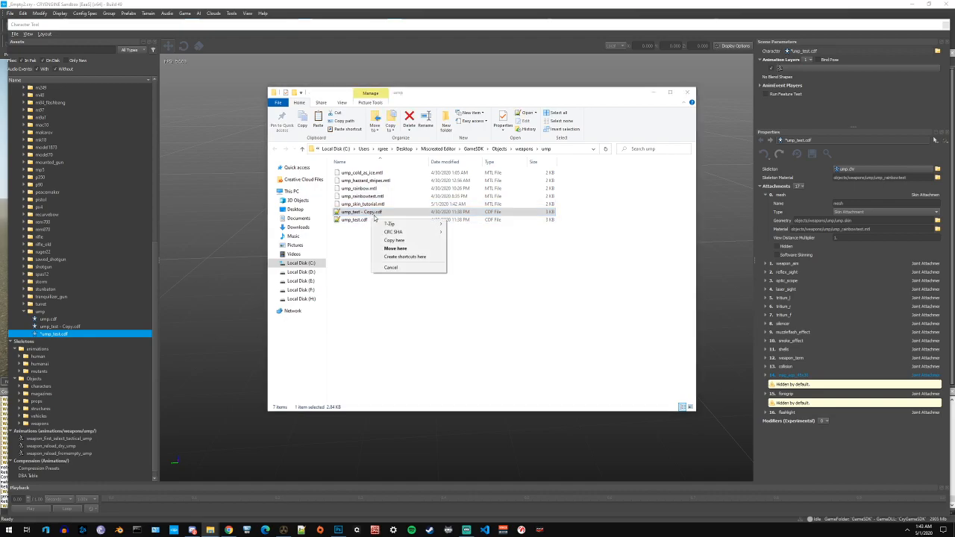
{"action": "left_click", "coordinate": [398, 355]}
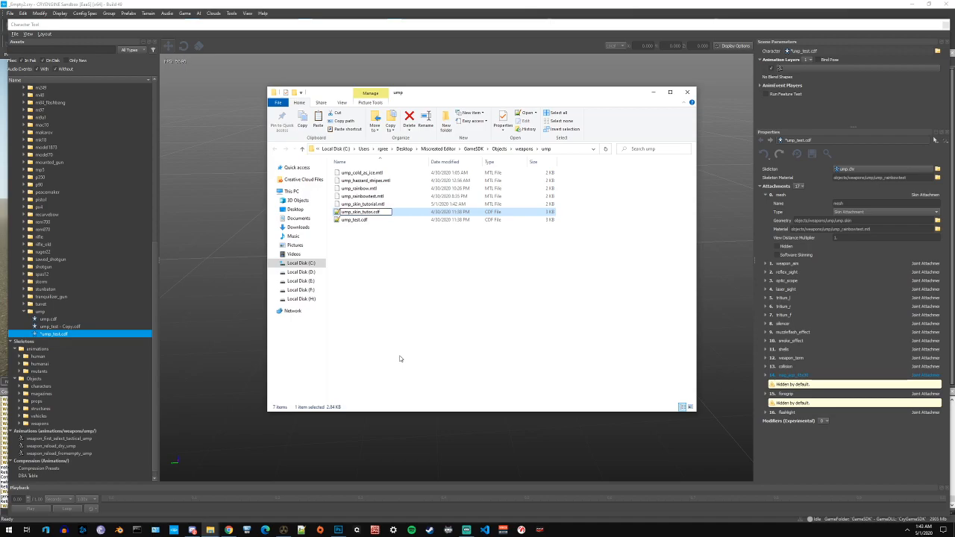
{"action": "key", "text": "Return"}
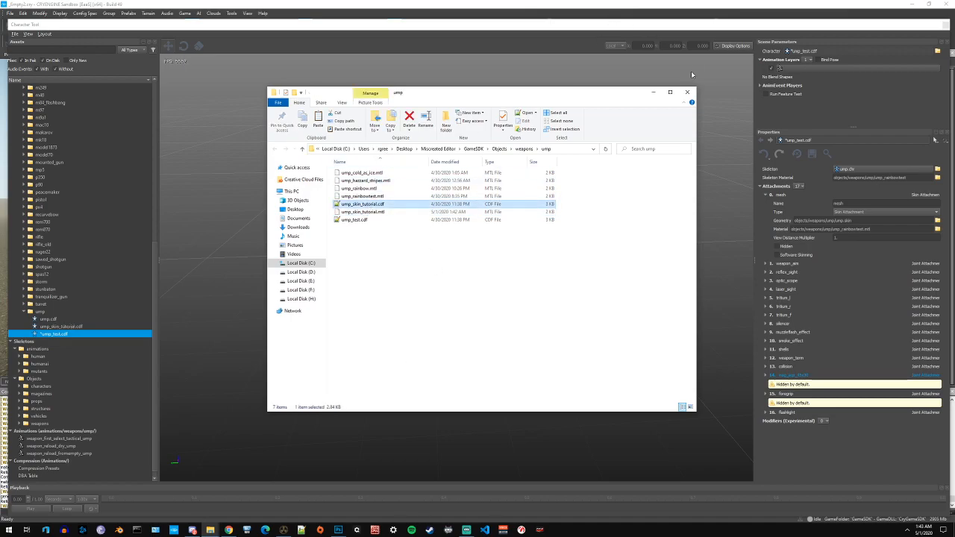
{"action": "left_click_drag", "start_coordinate": [544, 97], "coordinate": [446, 95]}
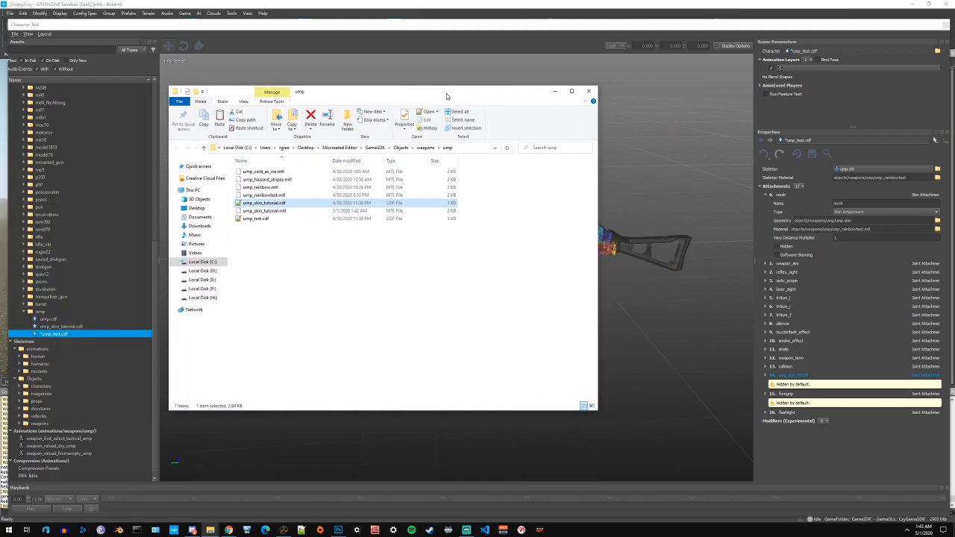
{"action": "left_click", "coordinate": [588, 91]}
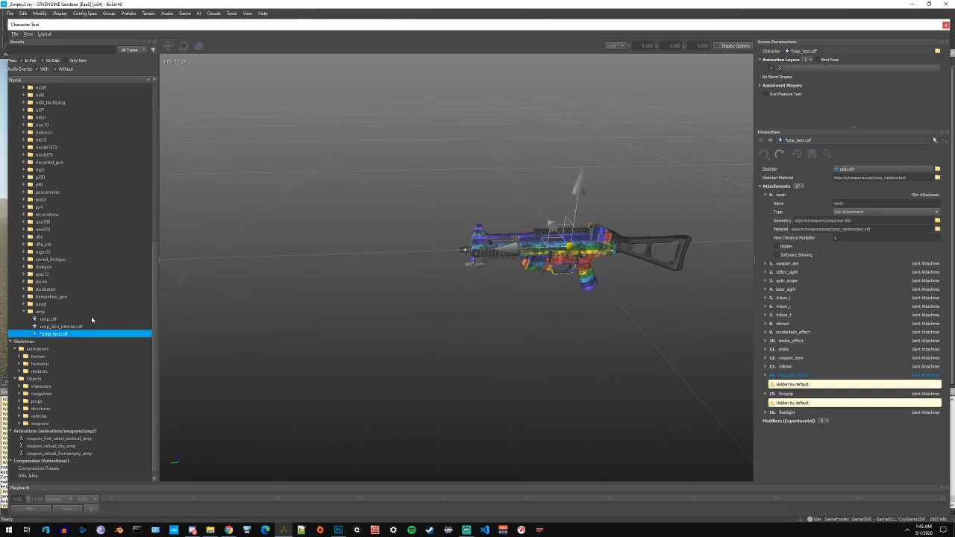
- Load ump_skin_tutorial.cdf in the Character Tool and set its Skeleton Material to ump_skin_tutorial.mtl from the ump folder
{"action": "double_click", "coordinate": [61, 326]}
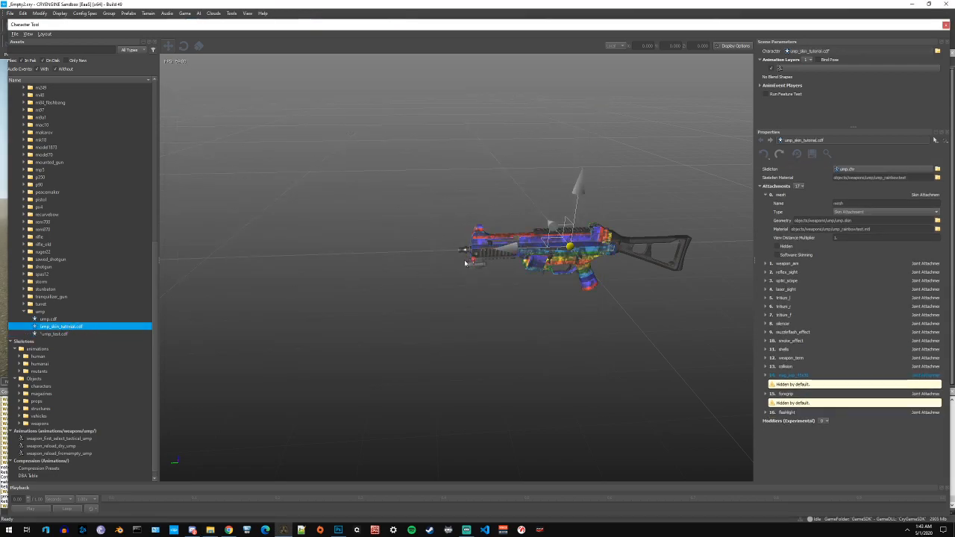
{"action": "right_click_drag", "start_coordinate": [674, 202], "coordinate": [707, 163]}
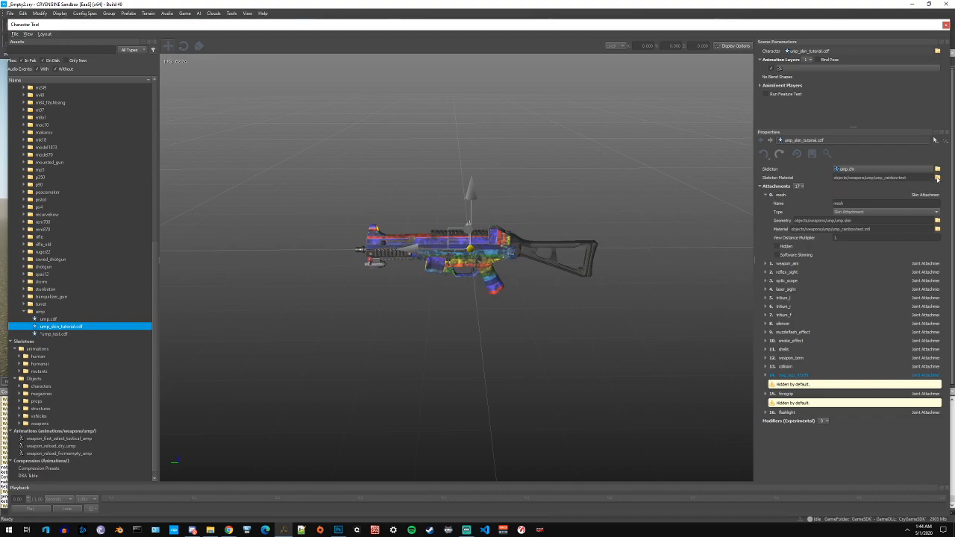
{"action": "left_click", "coordinate": [937, 179]}
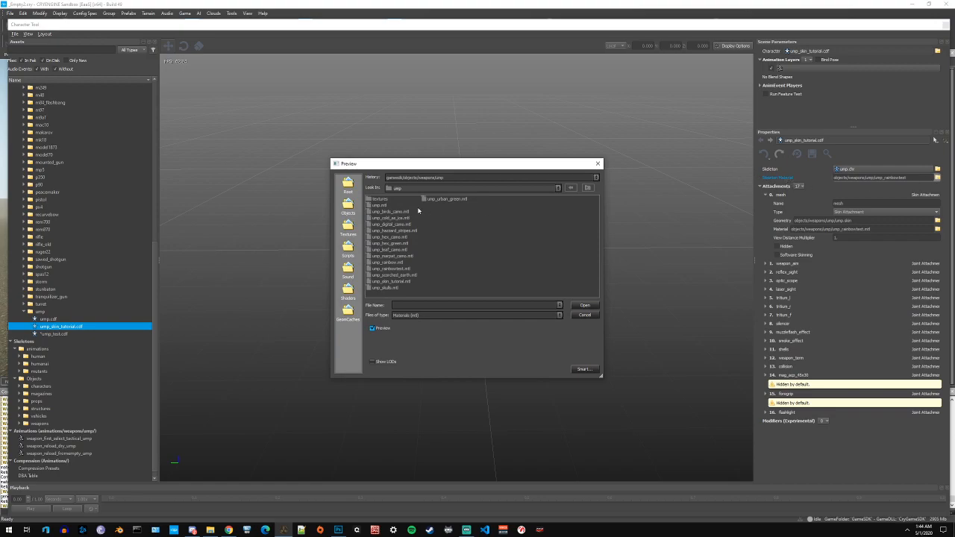
{"action": "left_click", "coordinate": [588, 188]}
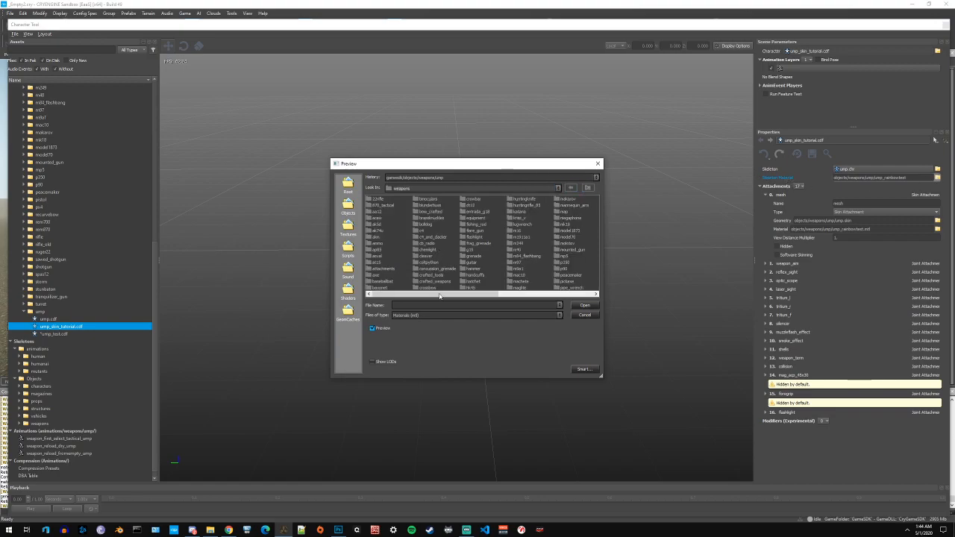
{"action": "left_click_drag", "start_coordinate": [490, 299], "coordinate": [565, 293]}
{"action": "double_click", "coordinate": [564, 250]}
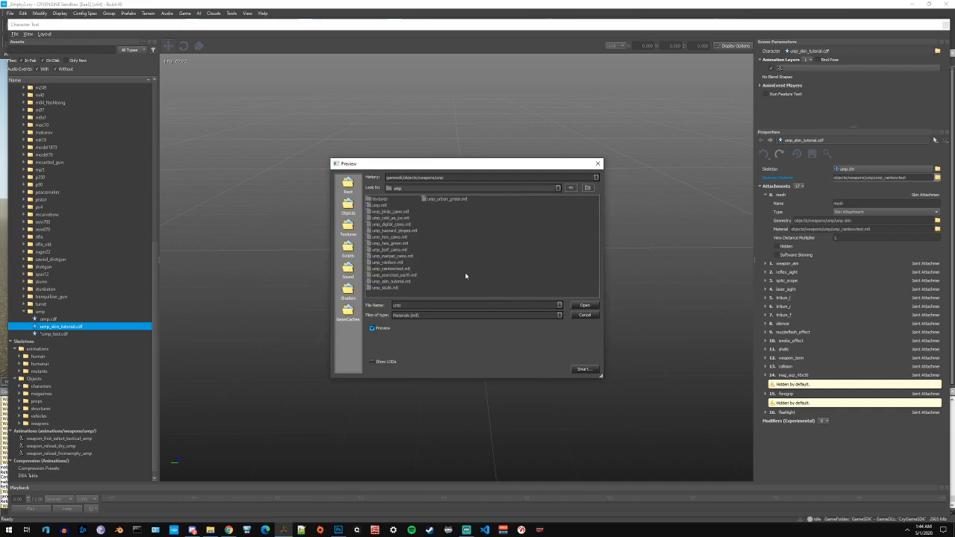
{"action": "double_click", "coordinate": [385, 282]}
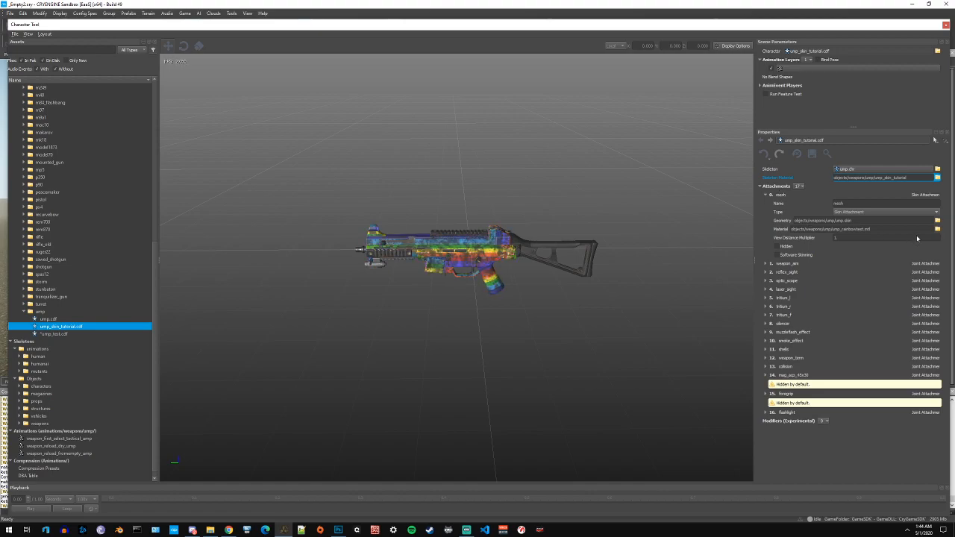
- Set the mesh attachment's Material to ump_skin_tutorial.mtl and view the skinned weapon up close
{"action": "left_click", "coordinate": [937, 228]}
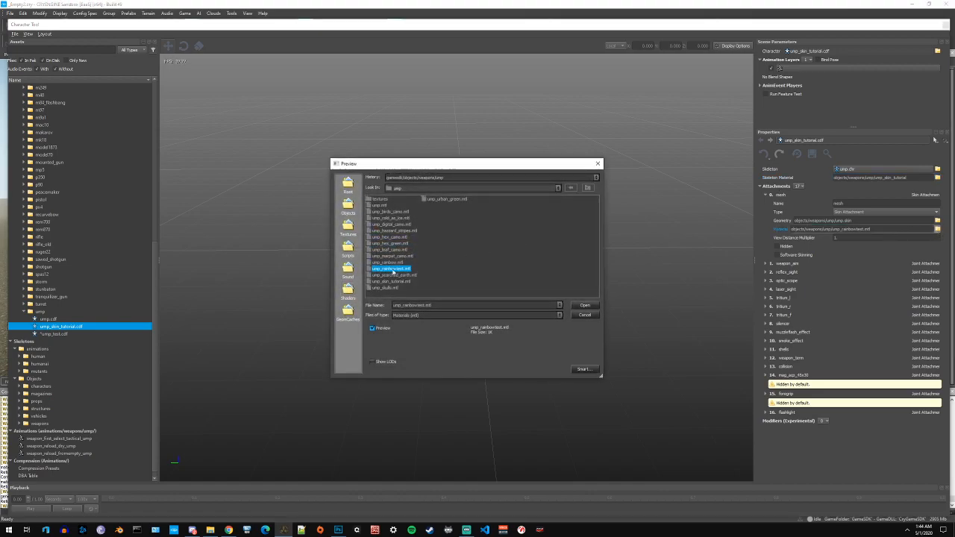
{"action": "double_click", "coordinate": [396, 282]}
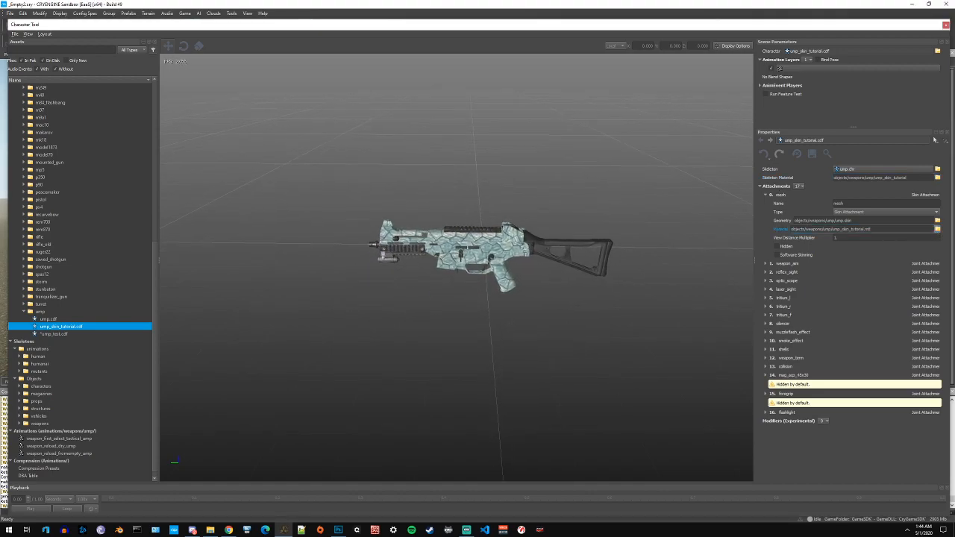
{"action": "key", "text": "s"}
{"action": "right_click_drag", "start_coordinate": [457, 269], "coordinate": [377, 328]}
{"action": "key", "text": "w"}
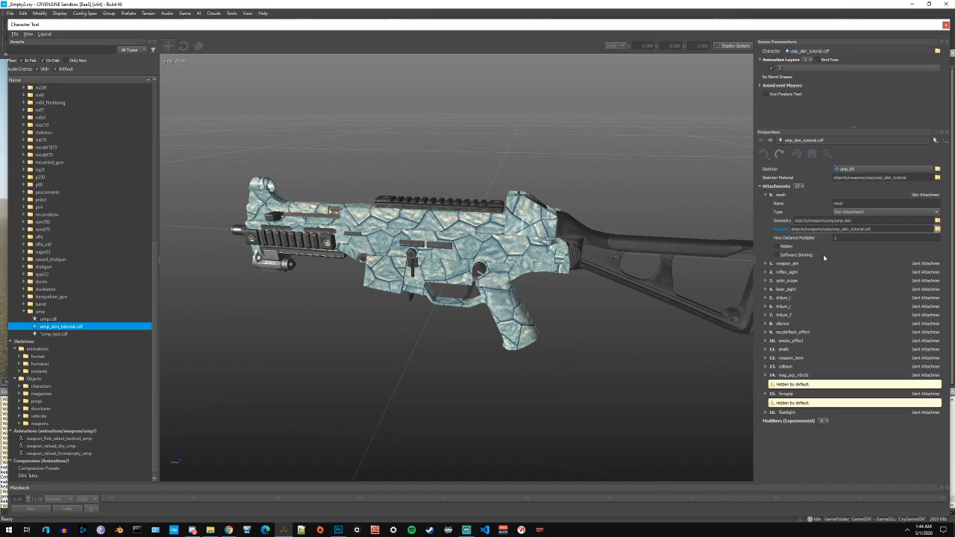
- Close the Character Tool, saving both modified character definitions, and exit Sandbox without saving the level
{"action": "left_click", "coordinate": [768, 196]}
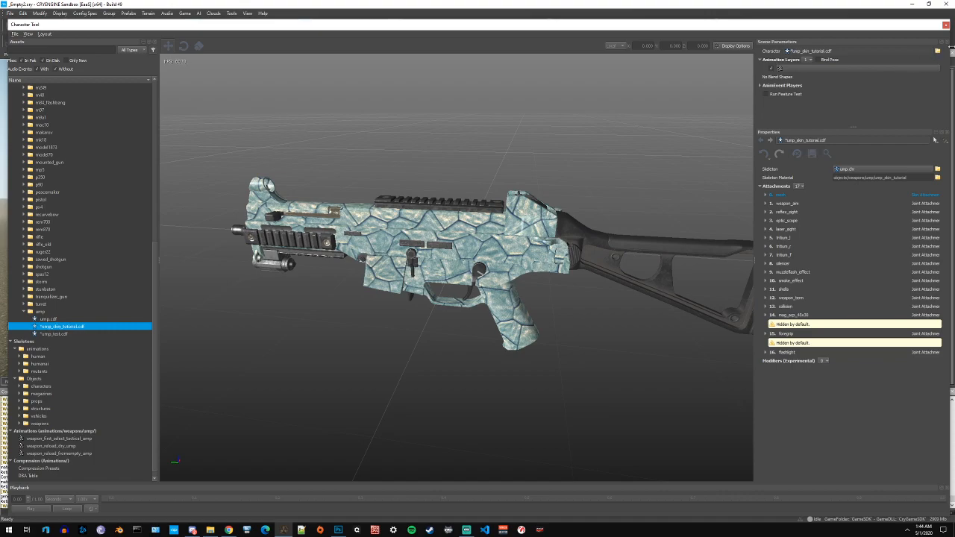
{"action": "left_click", "coordinate": [945, 26]}
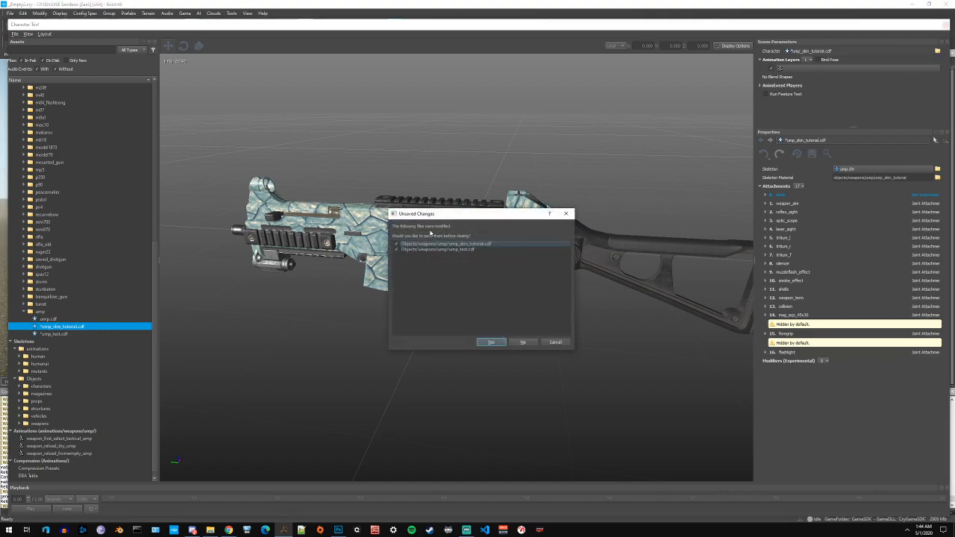
{"action": "left_click", "coordinate": [493, 342]}
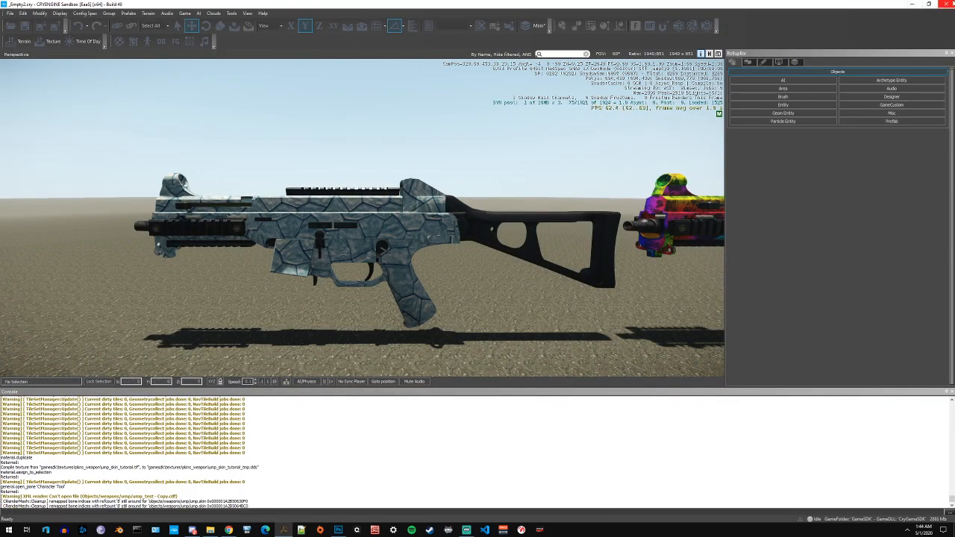
{"action": "left_click", "coordinate": [942, 5]}
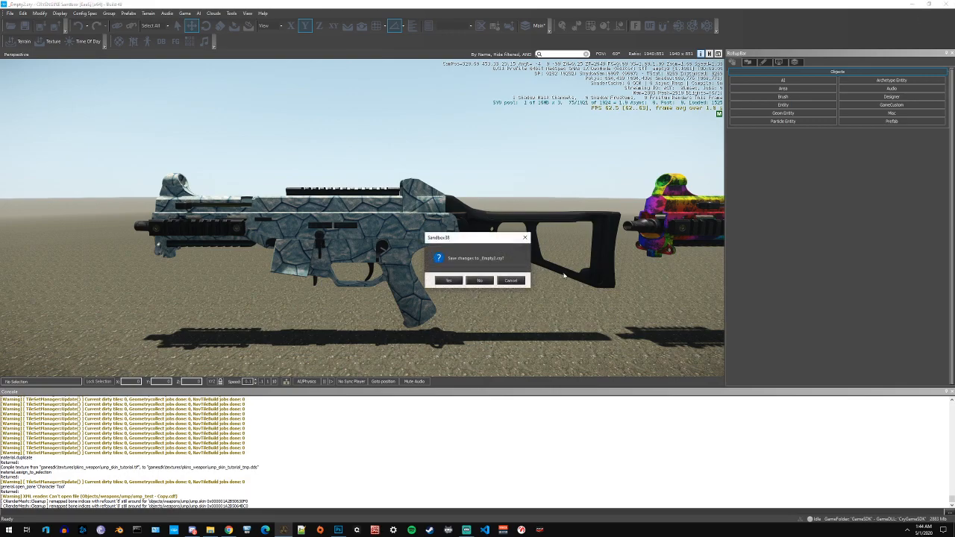
{"action": "left_click", "coordinate": [481, 281]}
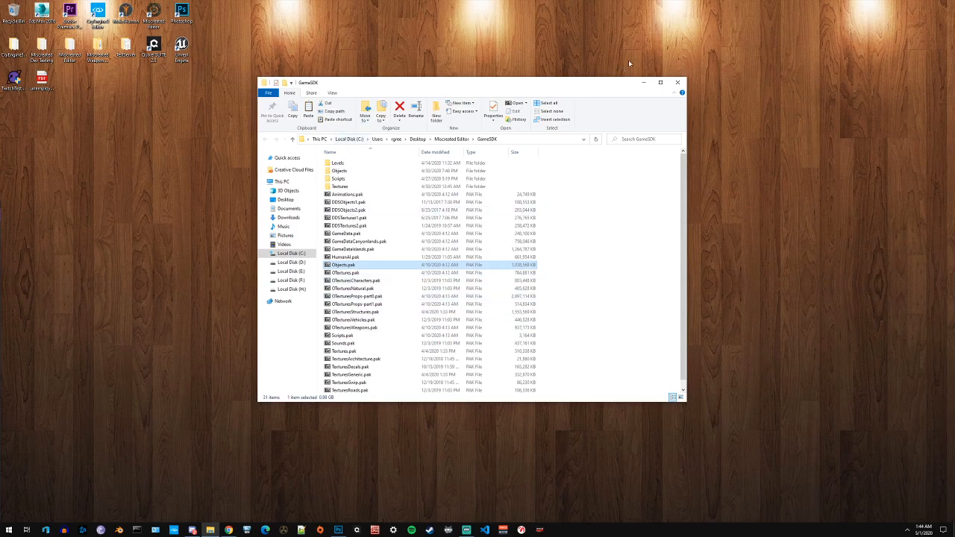
- In File Explorer, go from the GameSDK folder to Scripts/Entities/Items/XML/Weapons
{"action": "double_click", "coordinate": [341, 181]}
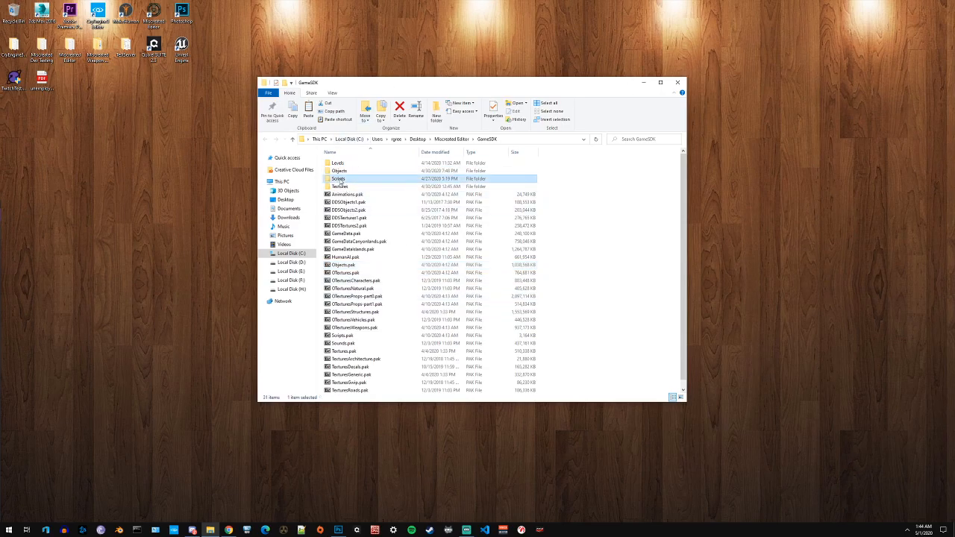
{"action": "double_click", "coordinate": [341, 165]}
{"action": "left_click", "coordinate": [341, 165]}
{"action": "double_click", "coordinate": [341, 172]}
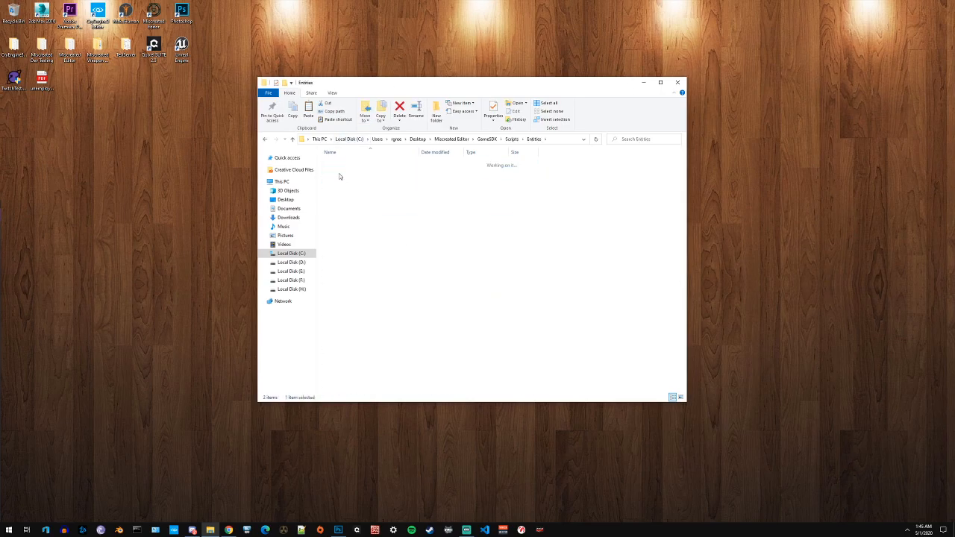
{"action": "double_click", "coordinate": [341, 165]}
{"action": "double_click", "coordinate": [341, 163]}
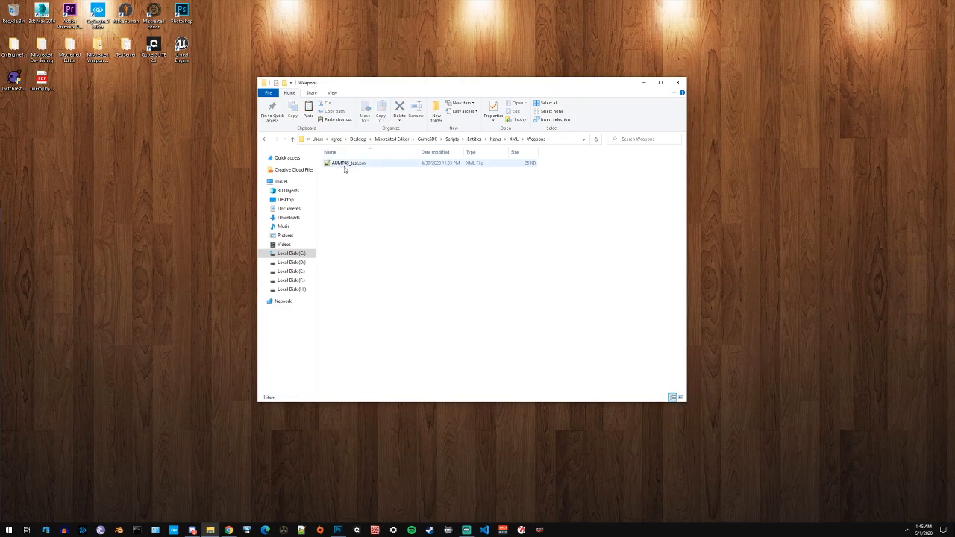
- Duplicate AUMP45_test.xml in the same Weapons folder
{"action": "left_click", "coordinate": [347, 164]}
{"action": "right_click", "coordinate": [347, 165]}
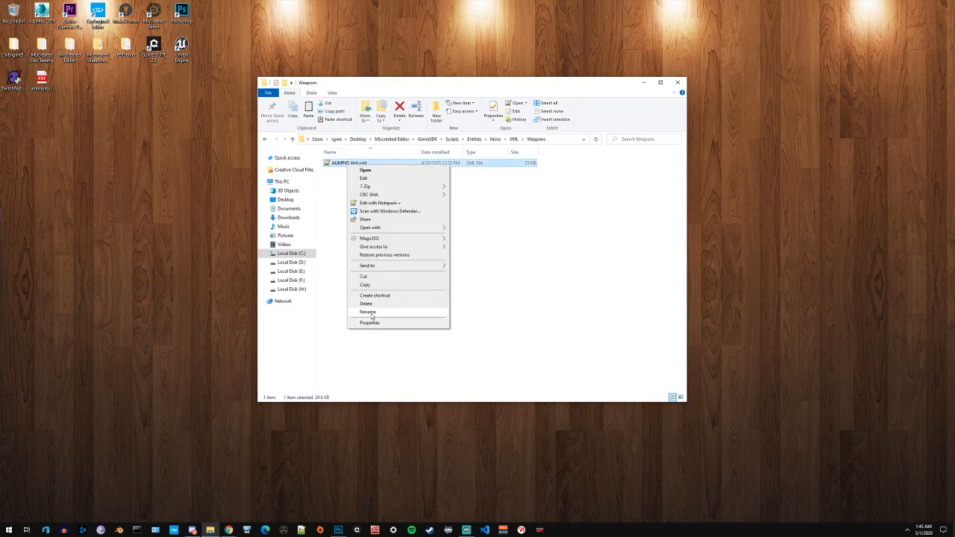
{"action": "left_click", "coordinate": [346, 224]}
{"action": "left_click", "coordinate": [350, 191]}
{"action": "right_click", "coordinate": [349, 192]}
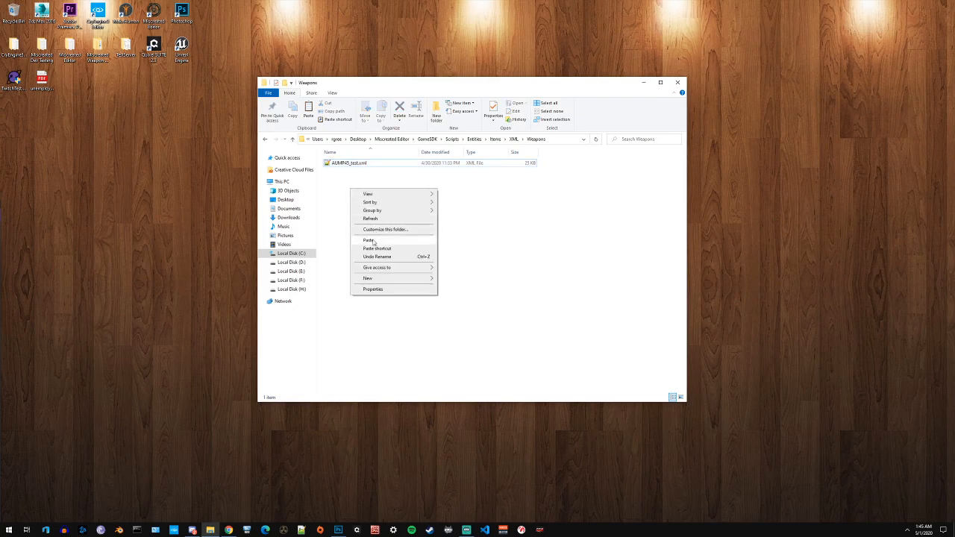
{"action": "left_click", "coordinate": [371, 240]}
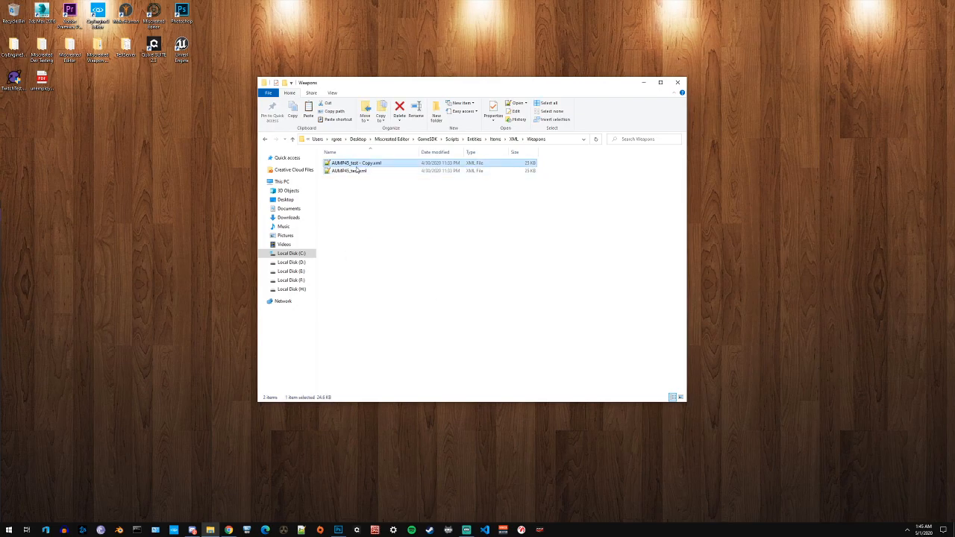
- Rename the copied weapon file to AUMP45_skin_tutorial.xml and open it in Notepad++ with the window moved aside
{"action": "right_click", "coordinate": [356, 166]}
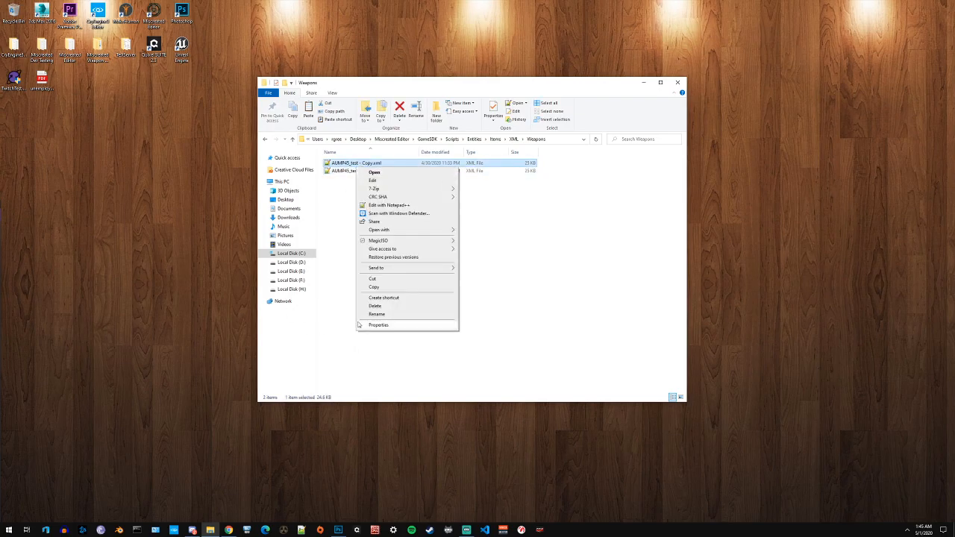
{"action": "left_click", "coordinate": [380, 314]}
{"action": "key", "text": "Right"}
{"action": "key", "text": "BackSpace"}
{"action": "key", "text": "BackSpace"}
{"action": "key", "text": "BackSpace"}
{"action": "key", "text": "BackSpace"}
{"action": "key", "text": "BackSpace"}
{"action": "key", "text": "BackSpace"}
{"action": "key", "text": "BackSpace"}
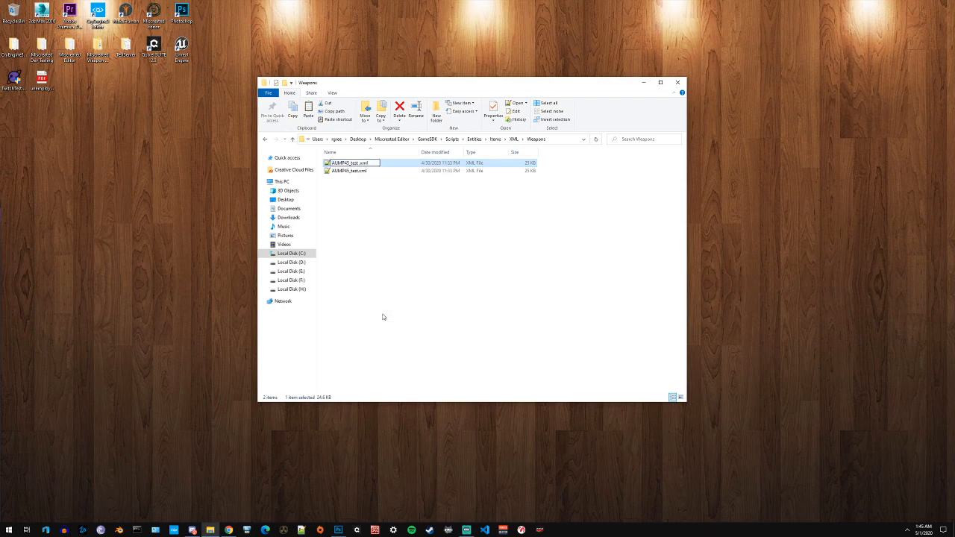
{"action": "type", "text": "skin_tutorial"}
{"action": "key", "text": "Return"}
{"action": "key", "text": "Return"}
{"action": "left_click_drag", "start_coordinate": [389, 99], "coordinate": [615, 95]}
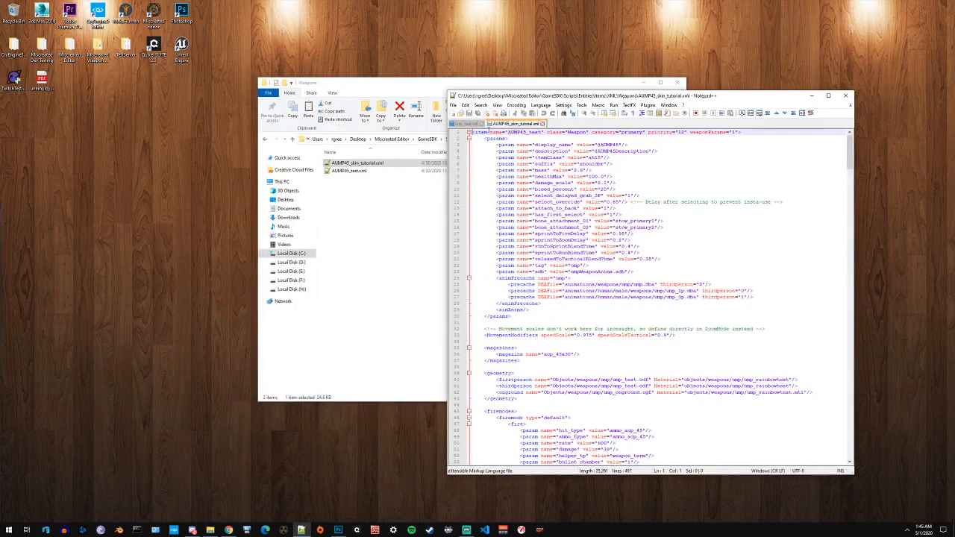
- Copy the new file's name without its extension and use it as the item name, AUMP45_skin_tutorial, in the XML
{"action": "left_click", "coordinate": [368, 165]}
{"action": "right_click", "coordinate": [368, 165]}
{"action": "left_click", "coordinate": [388, 308]}
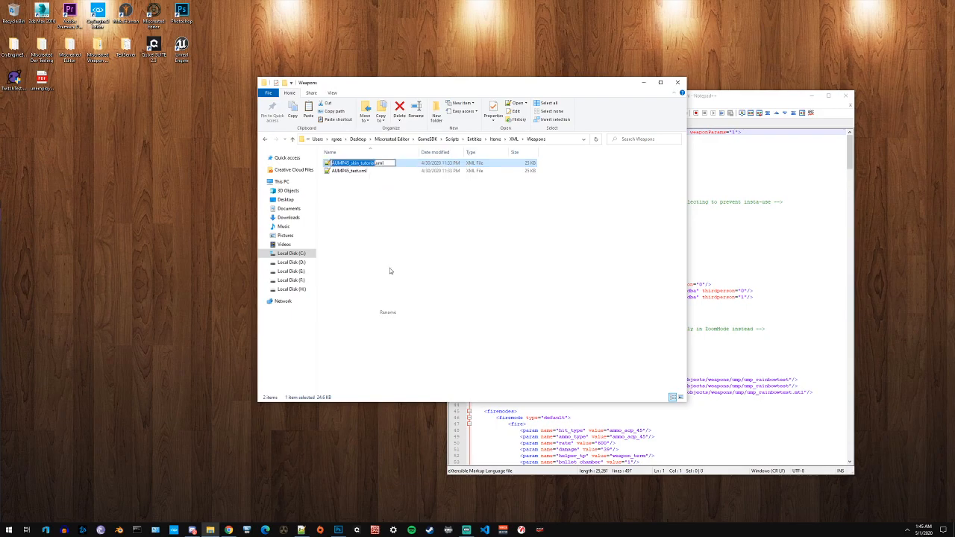
{"action": "right_click", "coordinate": [363, 163]}
{"action": "left_click", "coordinate": [379, 186]}
{"action": "key", "text": "Return"}
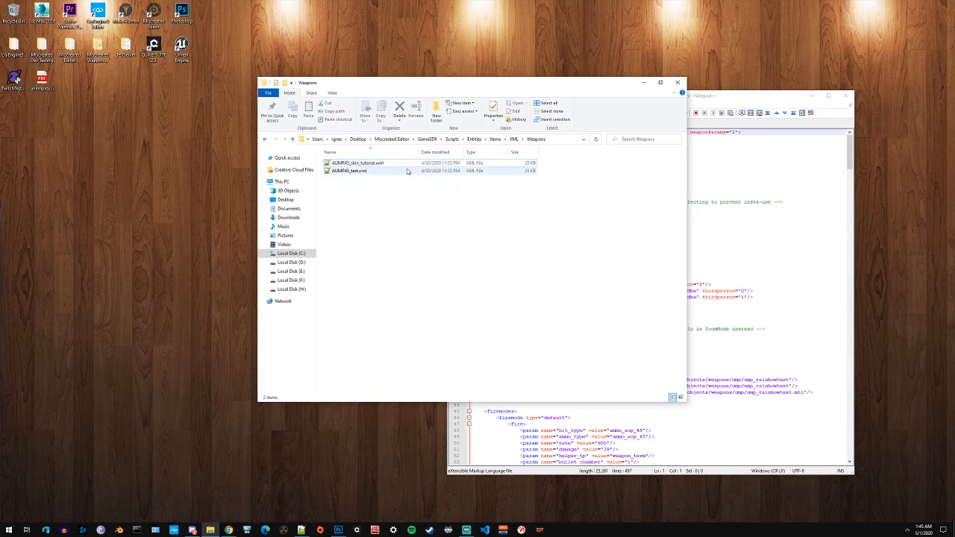
{"action": "left_click", "coordinate": [691, 101]}
{"action": "left_click_drag", "start_coordinate": [540, 132], "coordinate": [508, 132]}
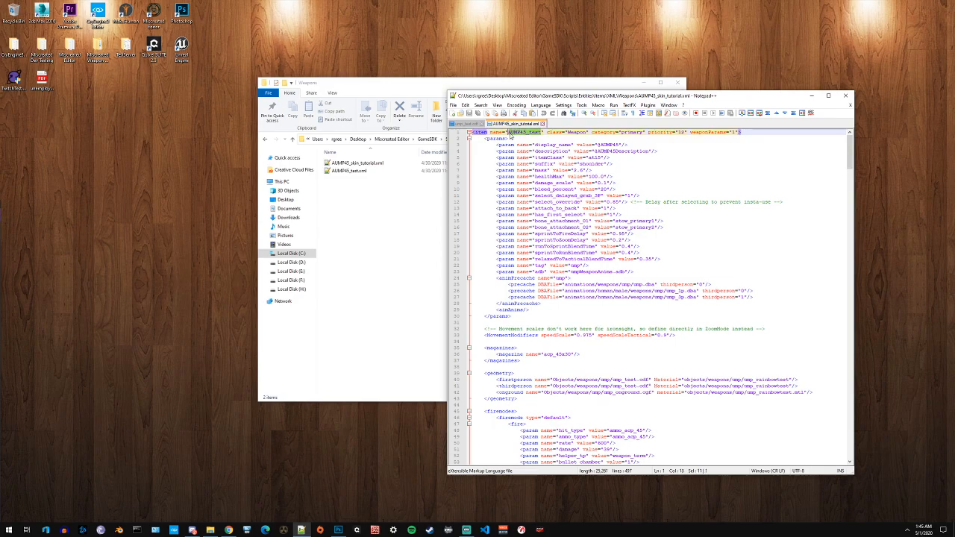
{"action": "right_click", "coordinate": [511, 134]}
{"action": "left_click", "coordinate": [538, 154]}
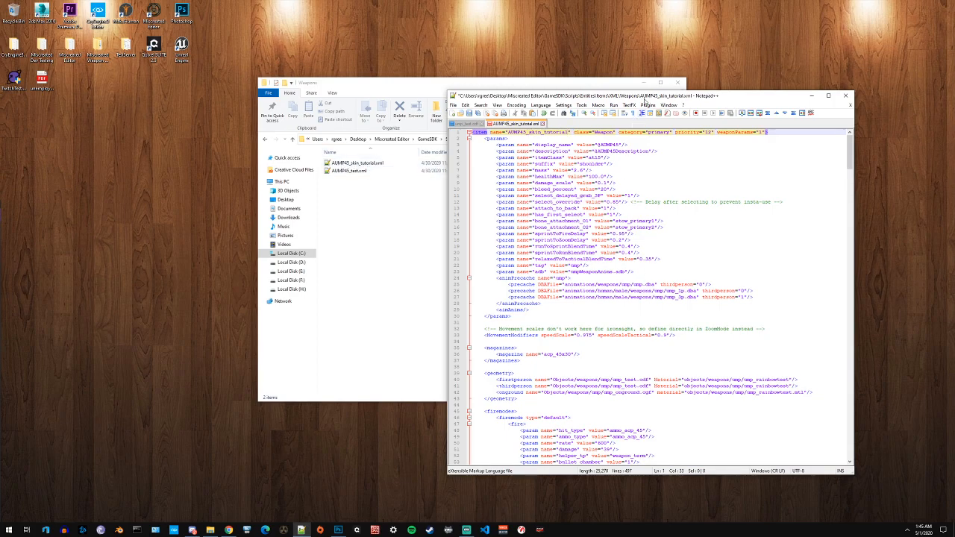
- Place the Notepad++ and folder windows side by side and examine the material attributes in the geometry section
{"action": "left_click_drag", "start_coordinate": [660, 98], "coordinate": [391, 59]}
{"action": "scroll", "coordinate": [225, 217], "scroll_direction": "down", "scroll_amount": 6}
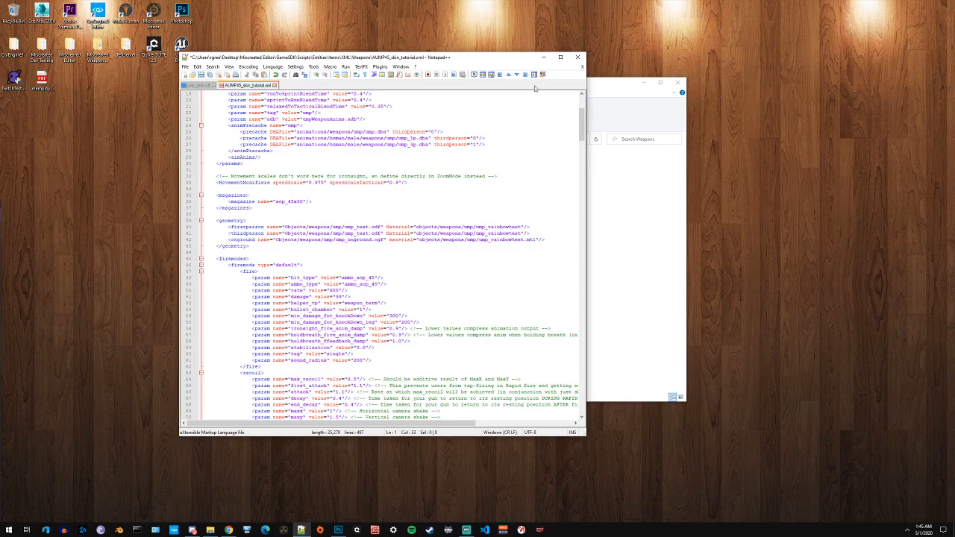
{"action": "left_click_drag", "start_coordinate": [493, 58], "coordinate": [392, 75]}
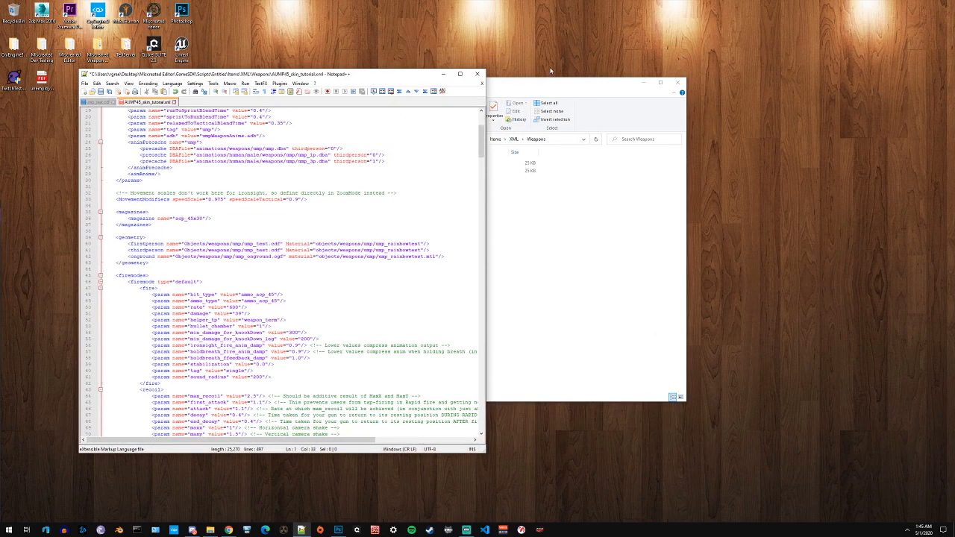
{"action": "left_click_drag", "start_coordinate": [541, 84], "coordinate": [772, 79]}
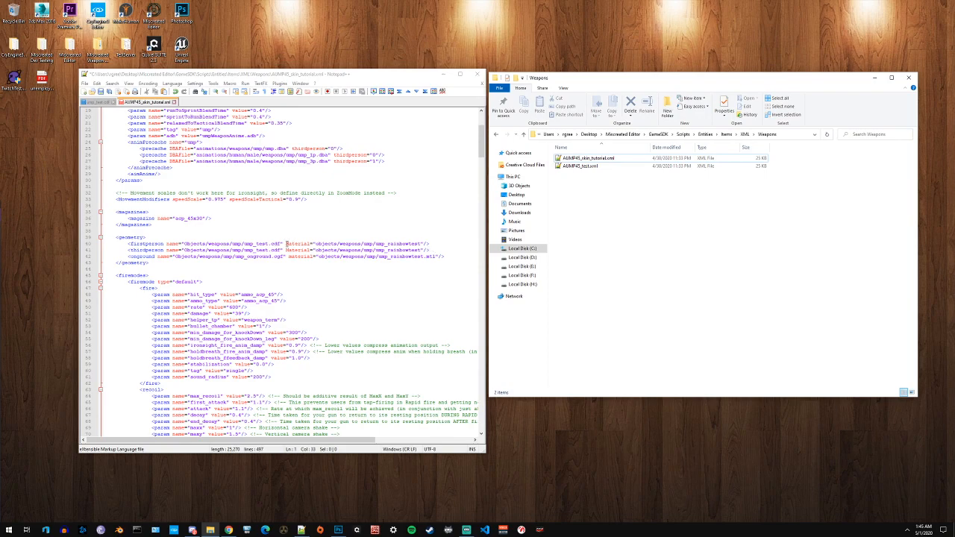
{"action": "left_click_drag", "start_coordinate": [286, 244], "coordinate": [444, 255]}
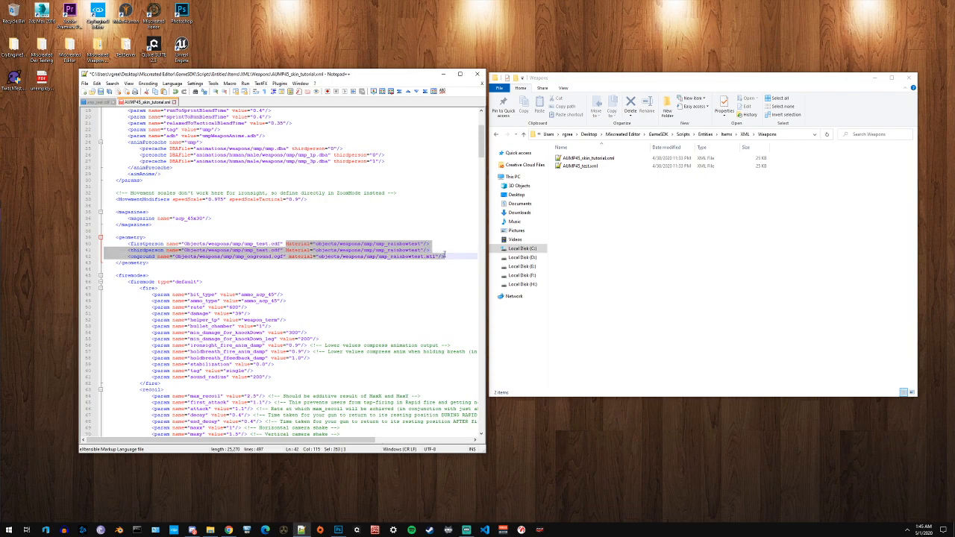
{"action": "left_click", "coordinate": [302, 239]}
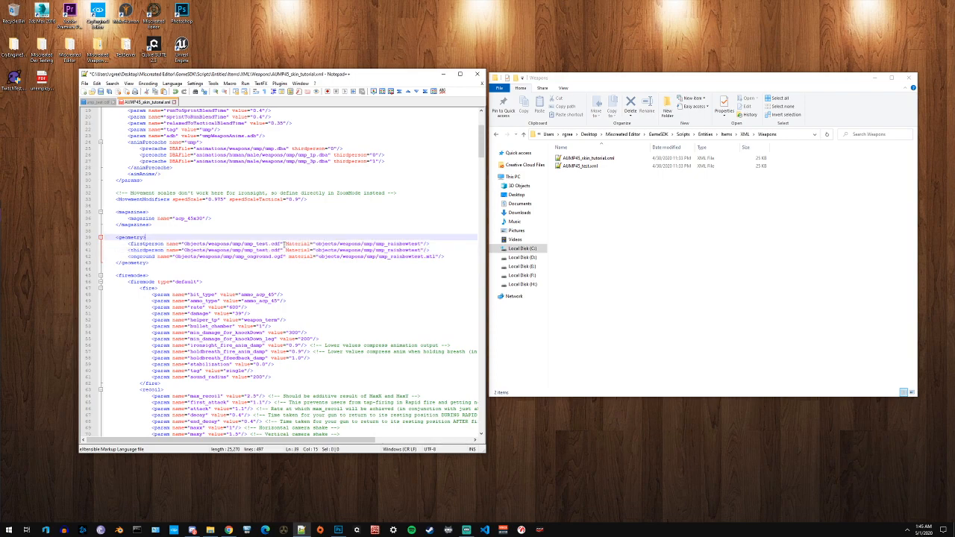
- Replace the material attribute on the firstperson geometry line with an empty Material="" attribute
{"action": "left_click_drag", "start_coordinate": [424, 244], "coordinate": [369, 244]}
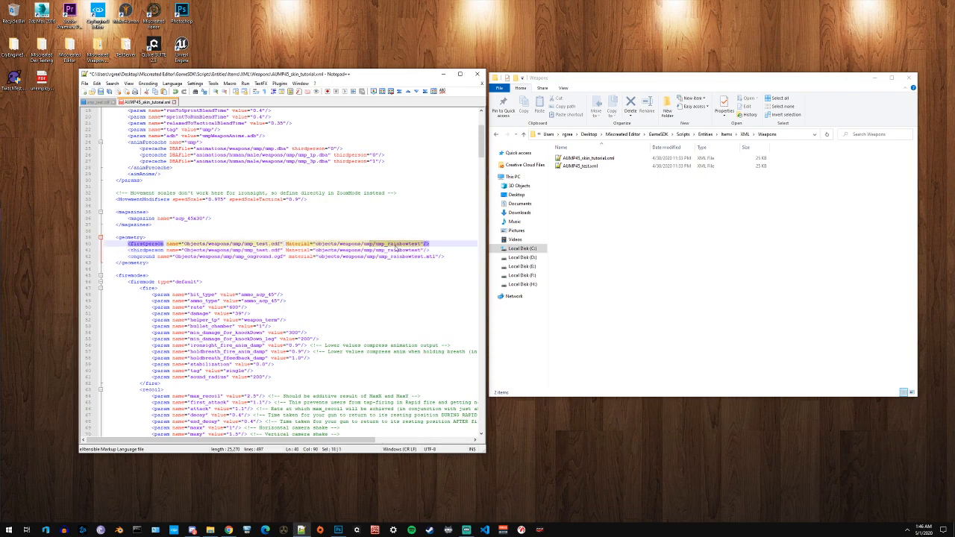
{"action": "key", "text": "BackSpace"}
{"action": "key", "text": "BackSpace"}
{"action": "key", "text": "BackSpace"}
{"action": "key", "text": "BackSpace"}
{"action": "key", "text": "BackSpace"}
{"action": "key", "text": "BackSpace"}
{"action": "key", "text": "BackSpace"}
{"action": "key", "text": "BackSpace"}
{"action": "key", "text": "BackSpace"}
{"action": "key", "text": "BackSpace"}
{"action": "key", "text": "BackSpace"}
{"action": "key", "text": "BackSpace"}
{"action": "key", "text": "BackSpace"}
{"action": "key", "text": "BackSpace"}
{"action": "key", "text": "BackSpace"}
{"action": "key", "text": "BackSpace"}
{"action": "key", "text": "BackSpace"}
{"action": "key", "text": "BackSpace"}
{"action": "key", "text": "BackSpace"}
{"action": "key", "text": "BackSpace"}
{"action": "key", "text": "BackSpace"}
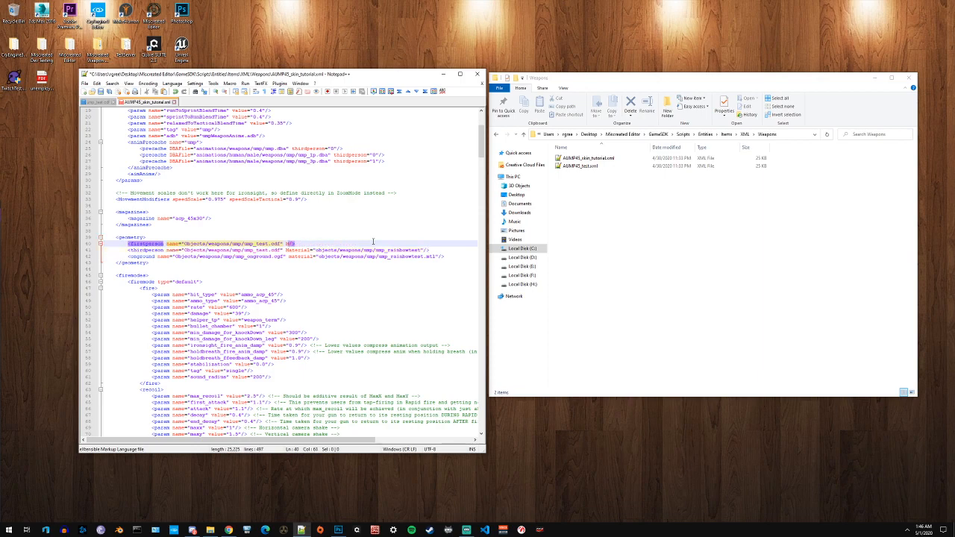
{"action": "type", "text": "Material"}
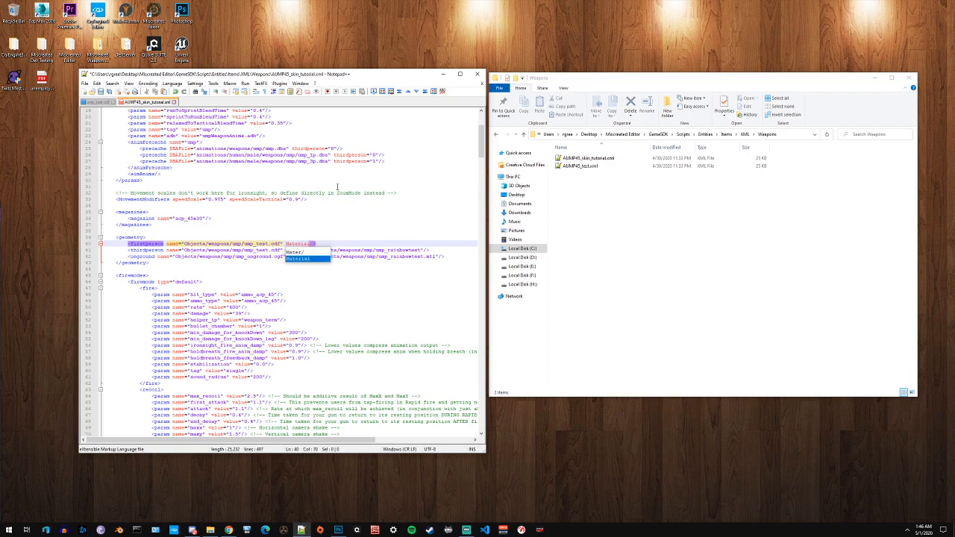
{"action": "type", "text": "="}
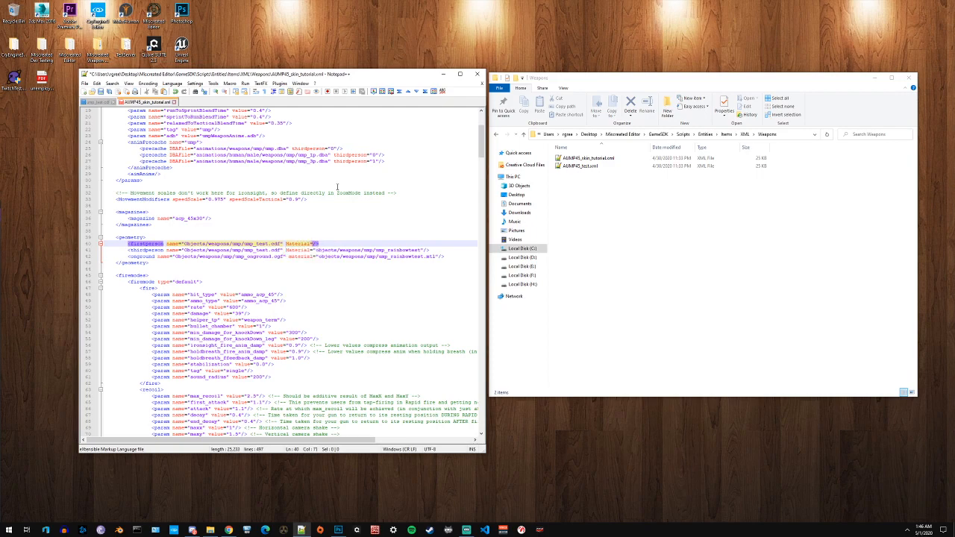
{"action": "type", "text": "\"\""}
{"action": "key", "text": "Left"}
- Copy the thirdperson material path into the firstperson Material attribute and change it to objects/weapons/ump/ump_skin_tutorial
{"action": "left_click_drag", "start_coordinate": [423, 250], "coordinate": [314, 252]}
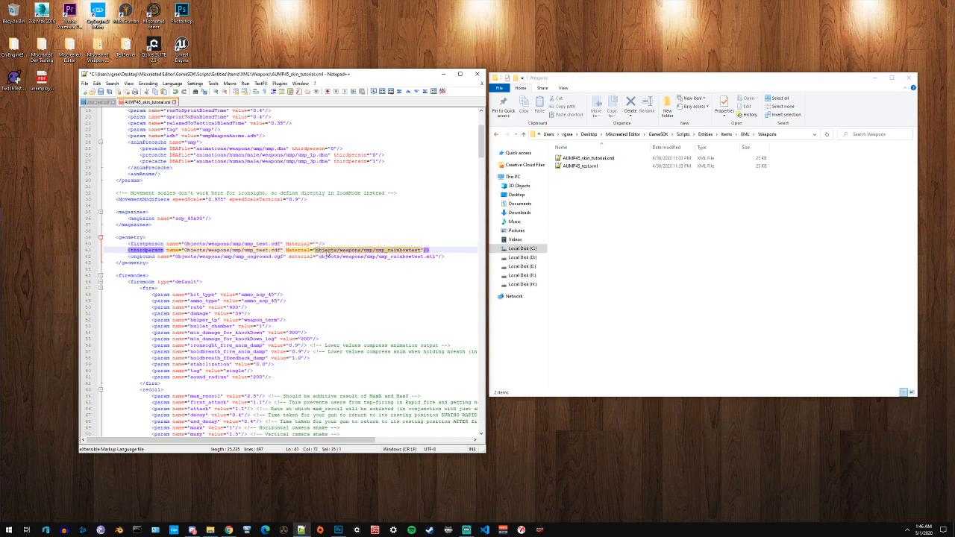
{"action": "right_click", "coordinate": [328, 255]}
{"action": "left_click", "coordinate": [341, 260]}
{"action": "left_click", "coordinate": [315, 241]}
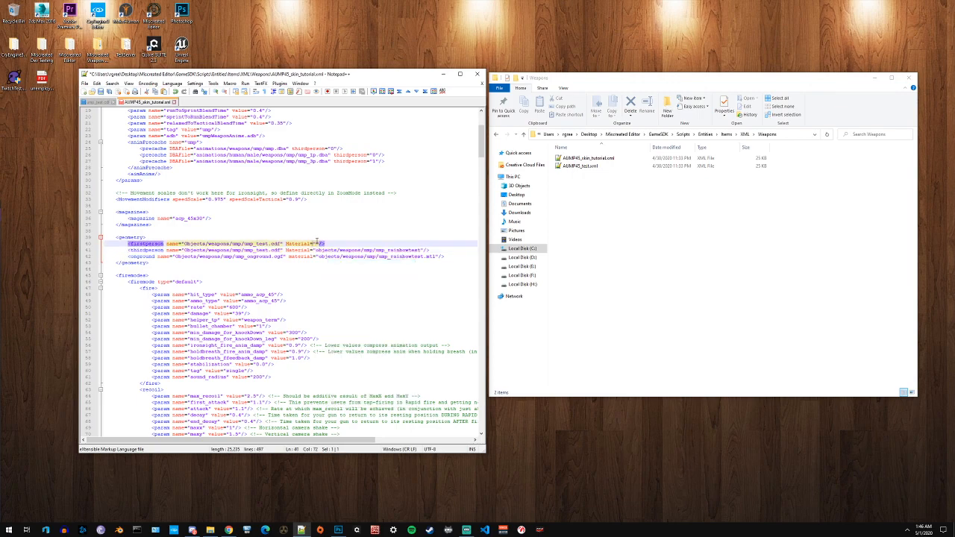
{"action": "key", "text": "Right"}
{"action": "key", "text": "ctrl+v"}
{"action": "key", "text": "BackSpace"}
{"action": "key", "text": "BackSpace"}
{"action": "key", "text": "BackSpace"}
{"action": "key", "text": "BackSpace"}
{"action": "key", "text": "BackSpace"}
{"action": "key", "text": "BackSpace"}
{"action": "key", "text": "BackSpace"}
{"action": "key", "text": "BackSpace"}
{"action": "key", "text": "BackSpace"}
{"action": "key", "text": "BackSpace"}
{"action": "key", "text": "BackSpace"}
{"action": "type", "text": "skin_"}
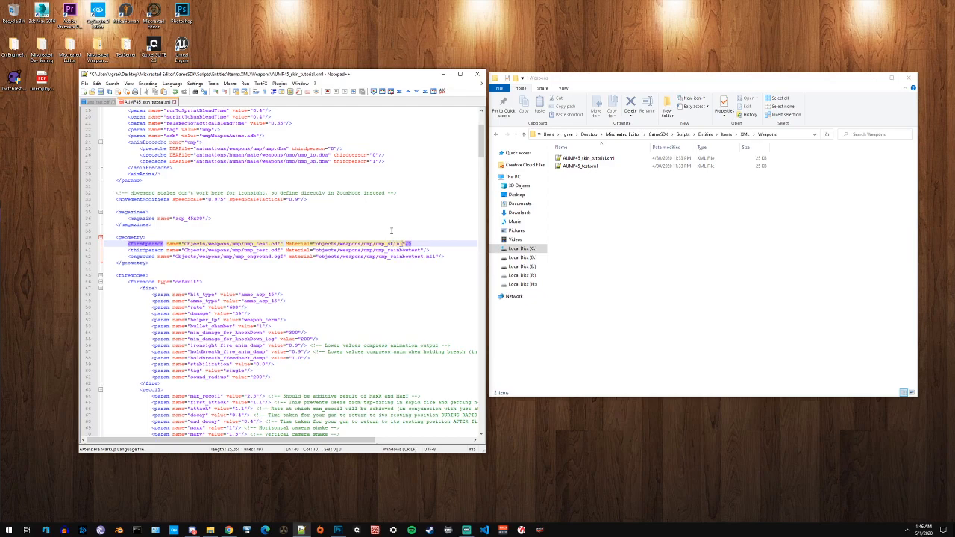
{"action": "type", "text": "tutorial"}
- Change the thirdperson material path to objects/weapons/ump/ump_skin_tutorial
{"action": "key", "text": "Down"}
{"action": "key", "text": "BackSpace"}
{"action": "key", "text": "BackSpace"}
{"action": "key", "text": "BackSpace"}
{"action": "key", "text": "BackSpace"}
{"action": "key", "text": "BackSpace"}
{"action": "key", "text": "BackSpace"}
{"action": "key", "text": "BackSpace"}
{"action": "key", "text": "BackSpace"}
{"action": "key", "text": "BackSpace"}
{"action": "key", "text": "BackSpace"}
{"action": "key", "text": "BackSpace"}
{"action": "type", "text": "skin_tutoriall"}
- Change the onground material path to objects/weapons/ump/ump_skin_tutorial.mtl and save the XML file
{"action": "key", "text": "Down"}
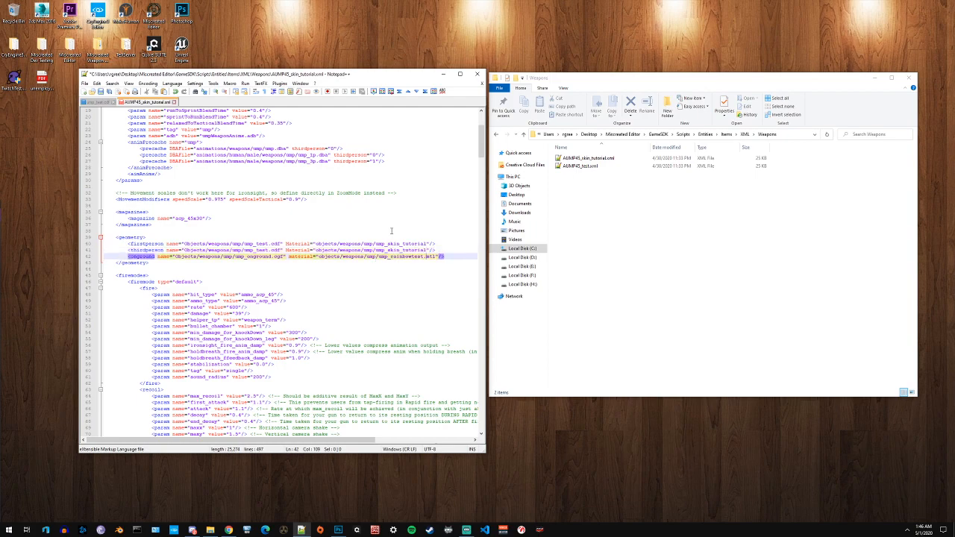
{"action": "key", "text": "BackSpace"}
{"action": "key", "text": "BackSpace"}
{"action": "key", "text": "BackSpace"}
{"action": "key", "text": "BackSpace"}
{"action": "key", "text": "BackSpace"}
{"action": "key", "text": "BackSpace"}
{"action": "key", "text": "BackSpace"}
{"action": "key", "text": "BackSpace"}
{"action": "key", "text": "BackSpace"}
{"action": "key", "text": "BackSpace"}
{"action": "key", "text": "BackSpace"}
{"action": "type", "text": "skin_"}
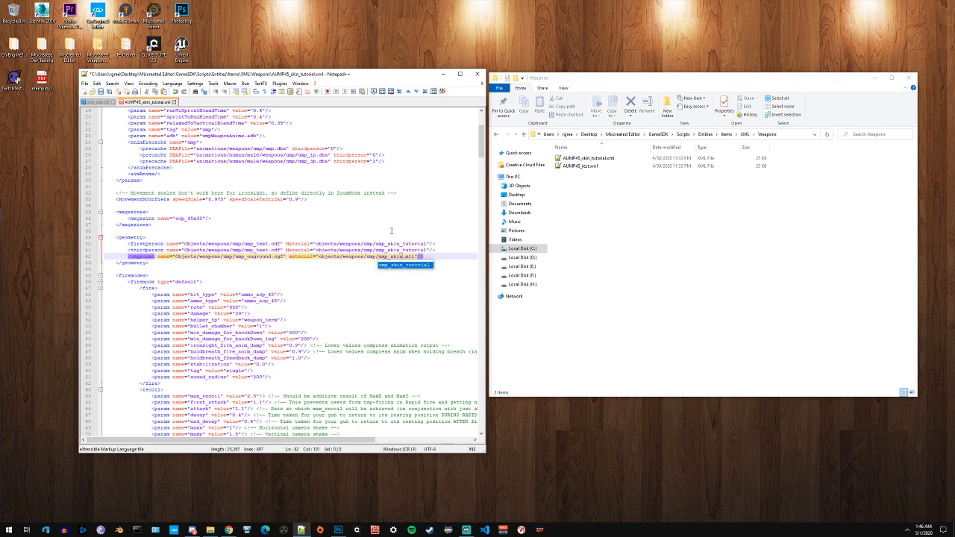
{"action": "key", "text": "BackSpace"}
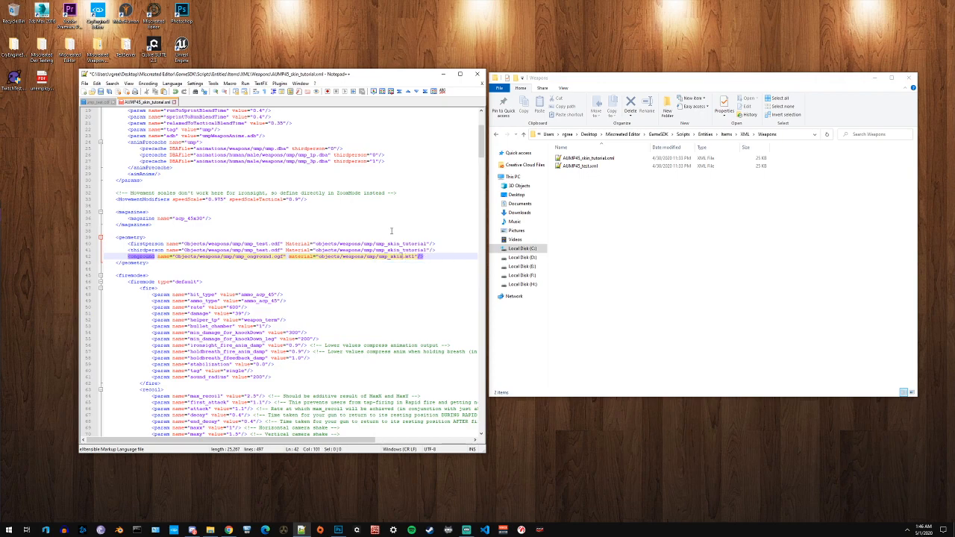
{"action": "type", "text": "tutorial"}
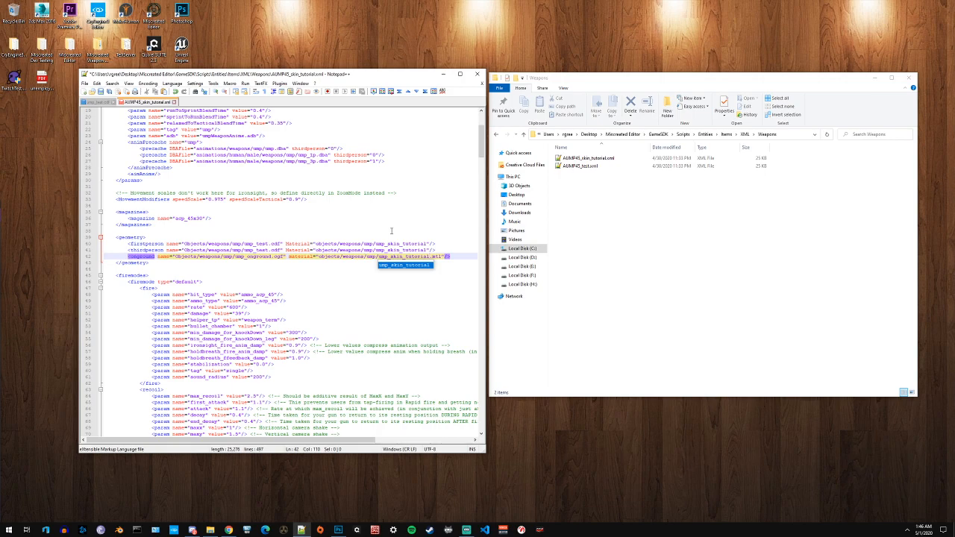
{"action": "left_click", "coordinate": [464, 281]}
{"action": "left_click", "coordinate": [104, 91]}
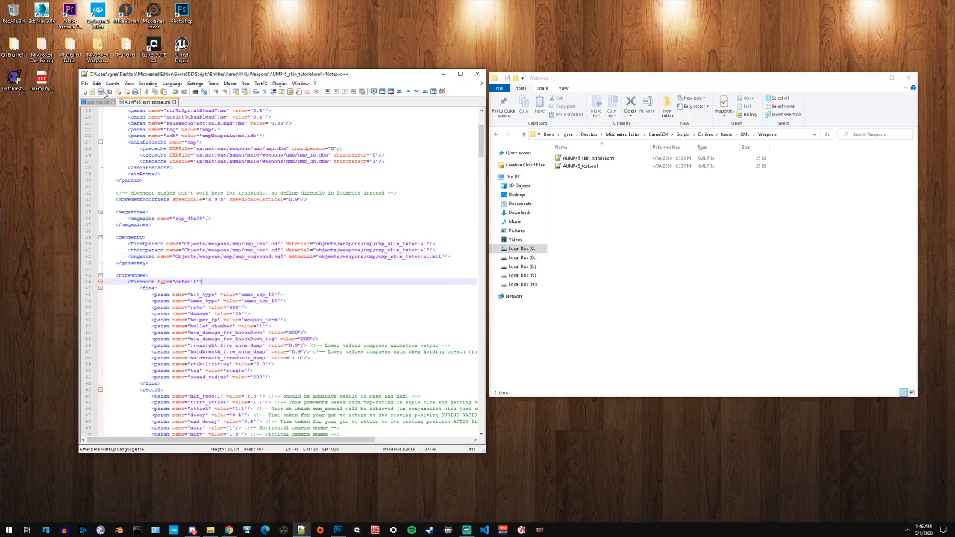
- Close the XML file and the Weapons folder, launch the Miscreated Editor and open the recent _Empty2 level
{"action": "left_click", "coordinate": [478, 76]}
{"action": "left_click", "coordinate": [909, 78]}
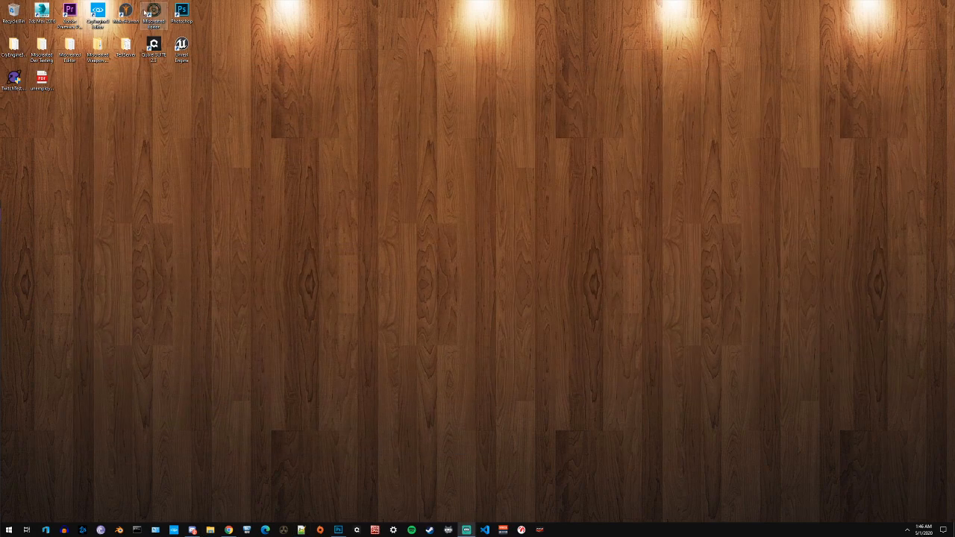
{"action": "double_click", "coordinate": [151, 13]}
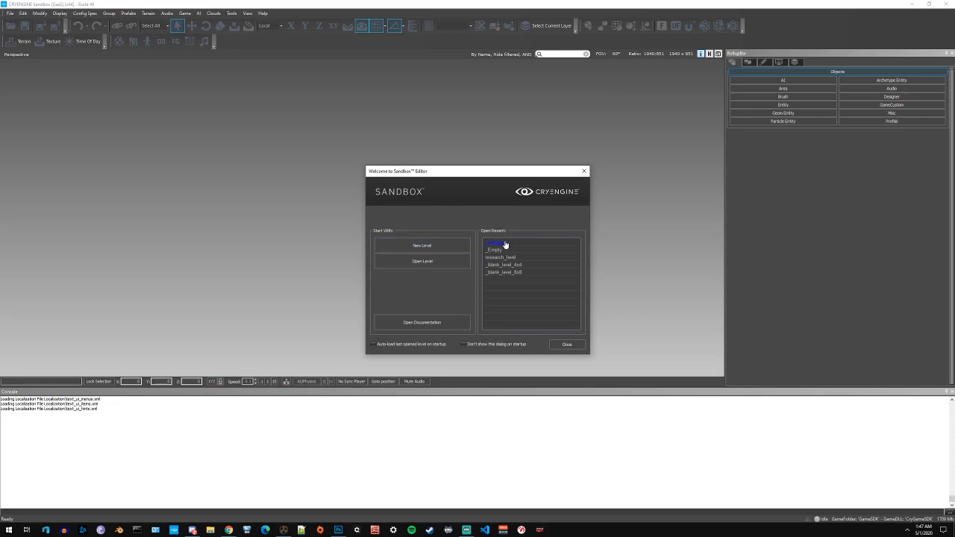
{"action": "left_click", "coordinate": [505, 245]}
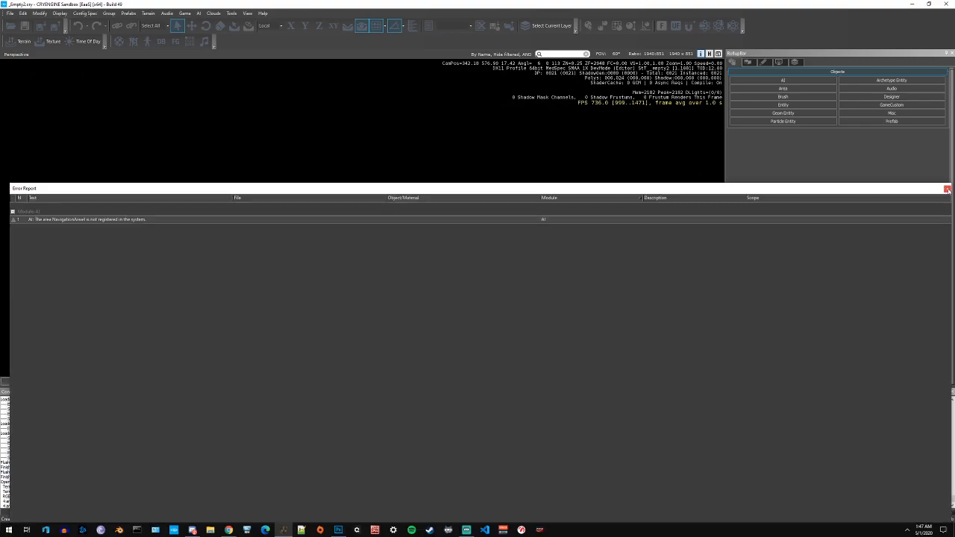
{"action": "left_click", "coordinate": [948, 188]}
- Filter the entities for "aump" and place AUMP45_skin_tutorial on the ground near the existing UMP weapons
{"action": "right_click_drag", "start_coordinate": [362, 224], "coordinate": [570, 247]}
{"action": "key", "text": "s"}
{"action": "key", "text": "w"}
{"action": "key", "text": "s"}
{"action": "key", "text": "w"}
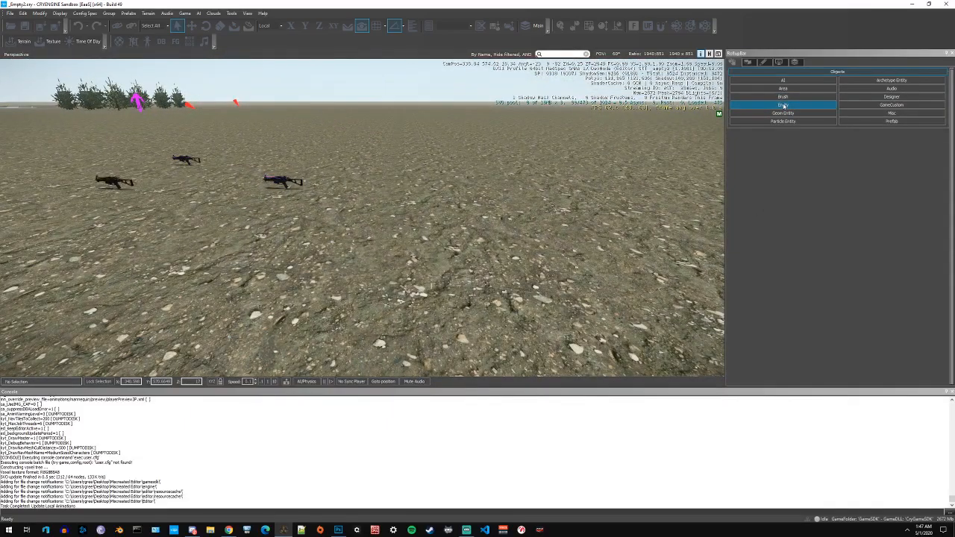
{"action": "left_click", "coordinate": [783, 106]}
{"action": "left_click", "coordinate": [745, 299]}
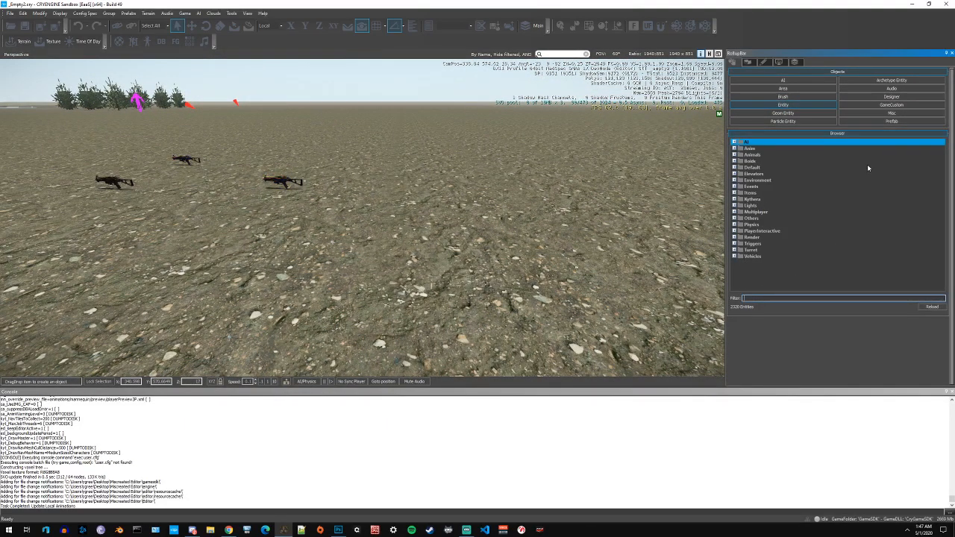
{"action": "type", "text": "aump"}
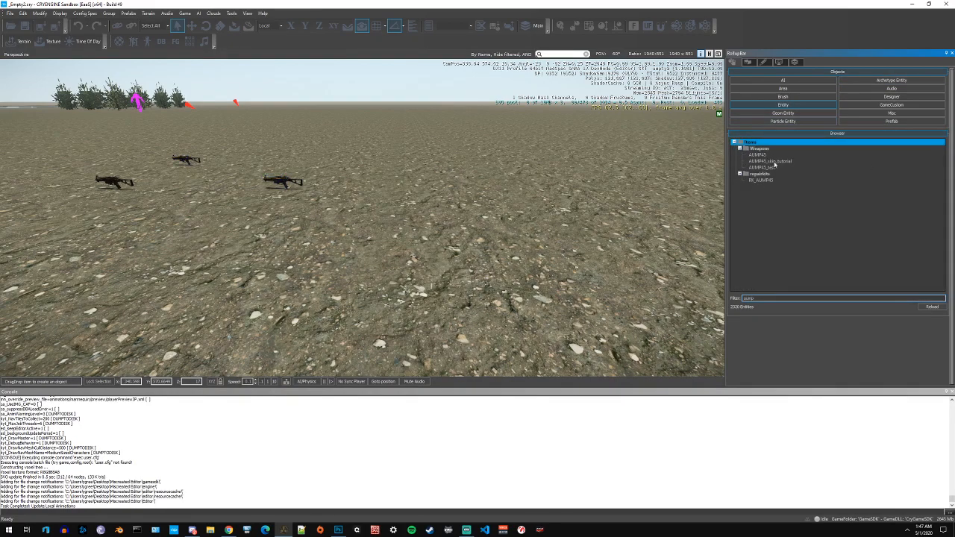
{"action": "left_click_drag", "start_coordinate": [772, 161], "coordinate": [509, 233]}
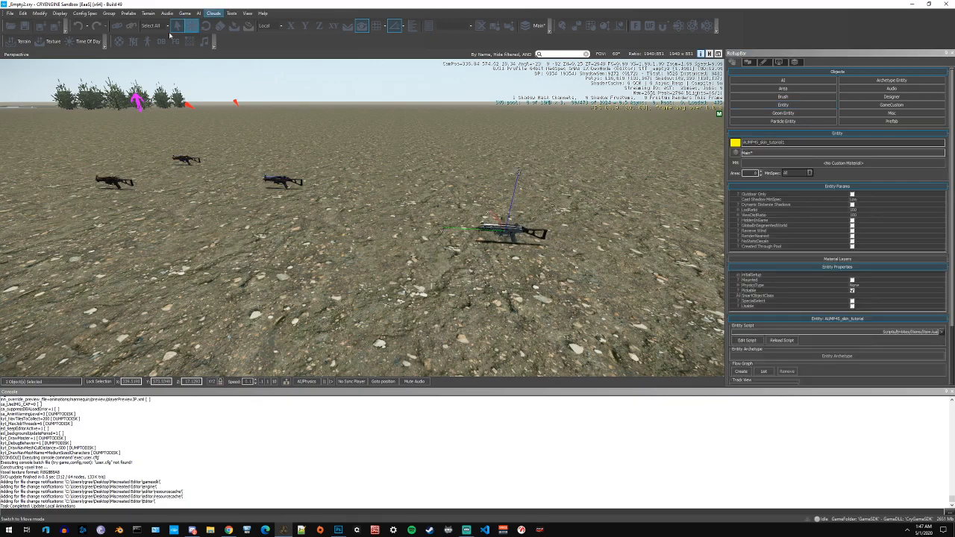
- Scale up the placed AUMP45_skin_tutorial weapon to inspect its skin up close, and undo the scaling
{"action": "left_click", "coordinate": [222, 28]}
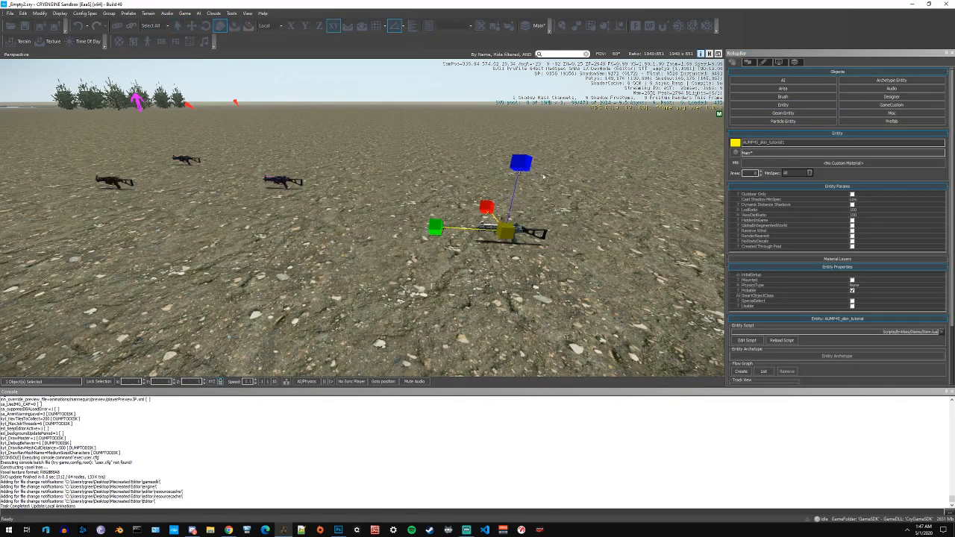
{"action": "left_click", "coordinate": [539, 170]}
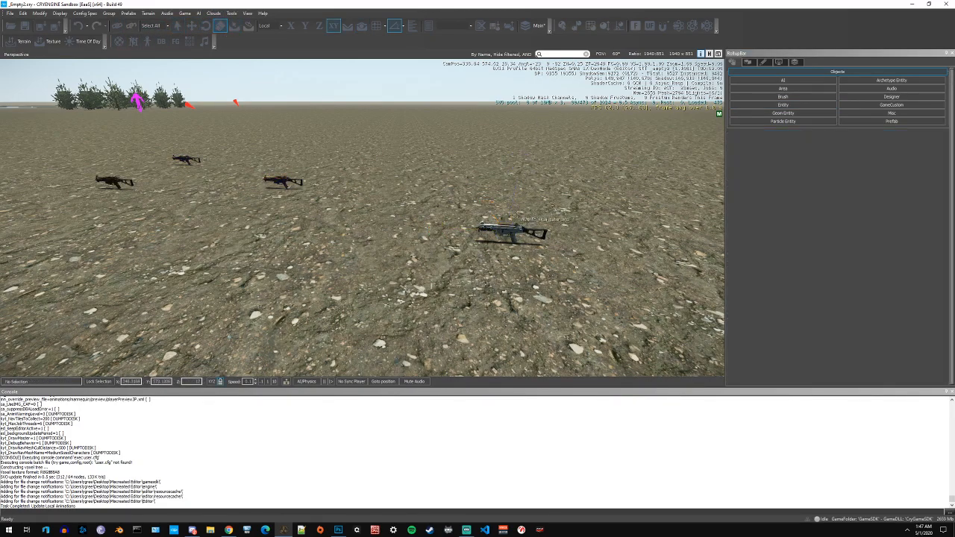
{"action": "left_click", "coordinate": [526, 223]}
{"action": "left_click_drag", "start_coordinate": [523, 163], "coordinate": [625, 299]}
{"action": "mouse_move", "coordinate": [626, 298]}
{"action": "right_mouse_down"}
{"action": "mouse_move", "coordinate": [664, 294]}
{"action": "mouse_move", "coordinate": [635, 284]}
{"action": "right_mouse_up"}
{"action": "key", "text": "w"}
{"action": "scroll", "coordinate": [434, 179], "scroll_direction": "down", "scroll_amount": 3}
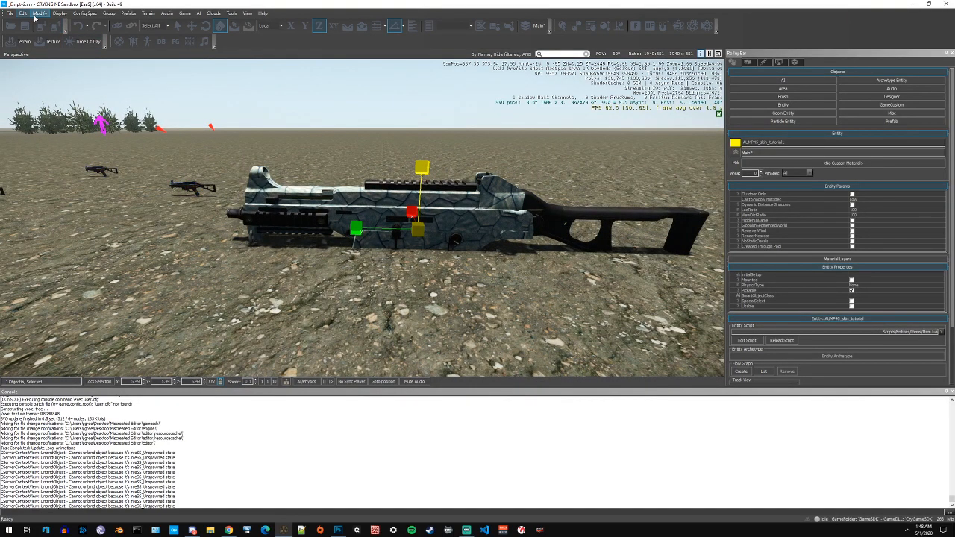
{"action": "left_click", "coordinate": [78, 25]}
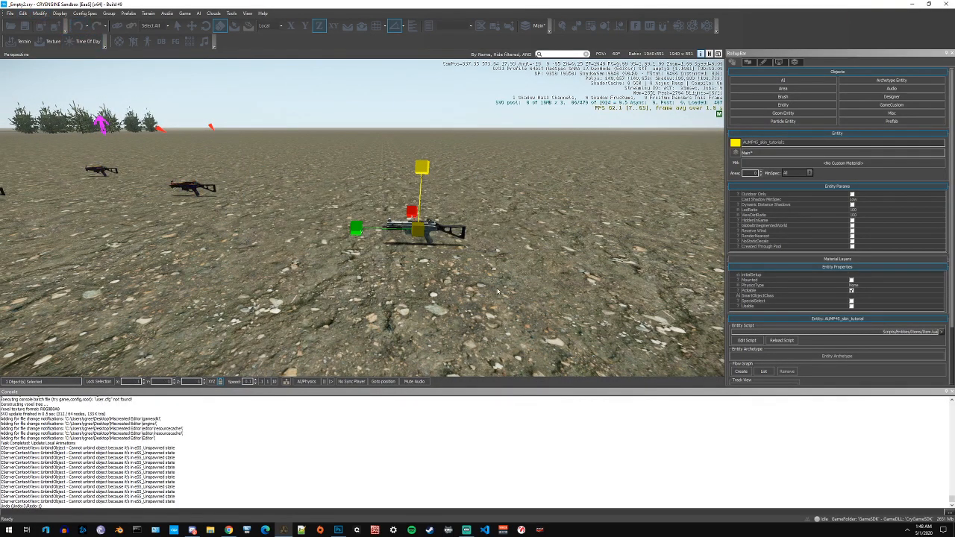
- Enter game mode and set wm_forceTime to 12 through the console
{"action": "key", "text": "ctrl+g"}
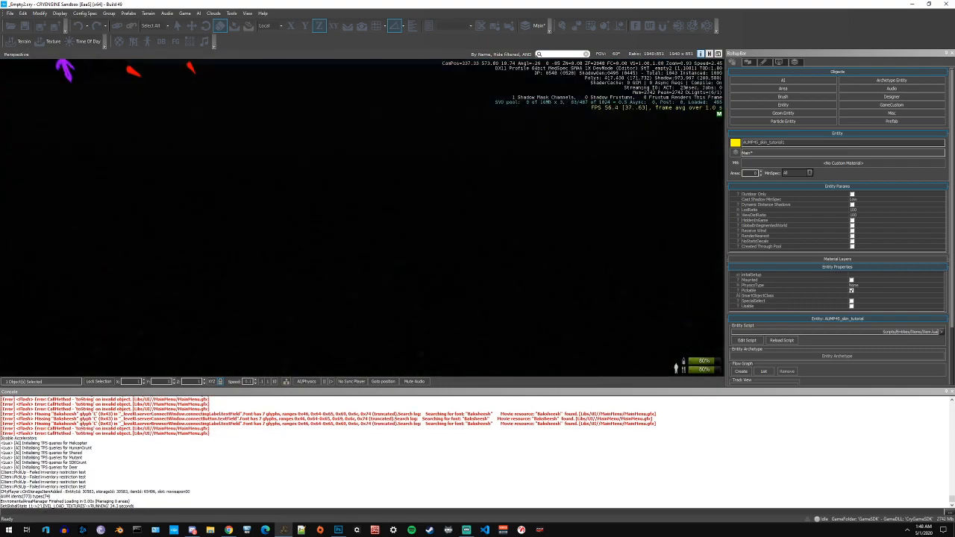
{"action": "key", "text": "grave"}
{"action": "type", "text": "wm_f"}
{"action": "key", "text": "Tab"}
{"action": "type", "text": "12"}
{"action": "key", "text": "Return"}
{"action": "key", "text": "grave"}
- Pick up the AUMP45_skin_tutorial weapon, inspect its skin in first person and leave game mode
{"action": "key", "text": "w"}
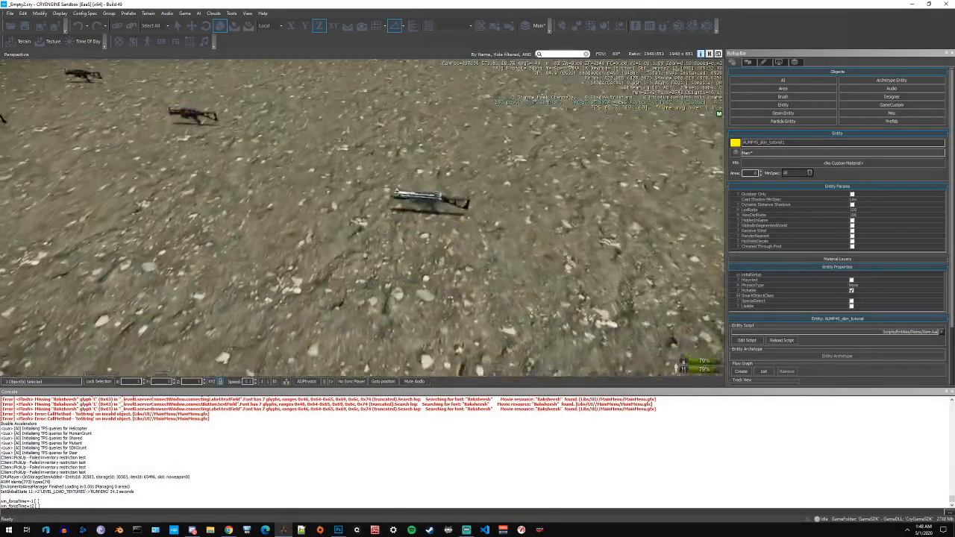
{"action": "key", "text": "f"}
{"action": "key", "text": "w"}
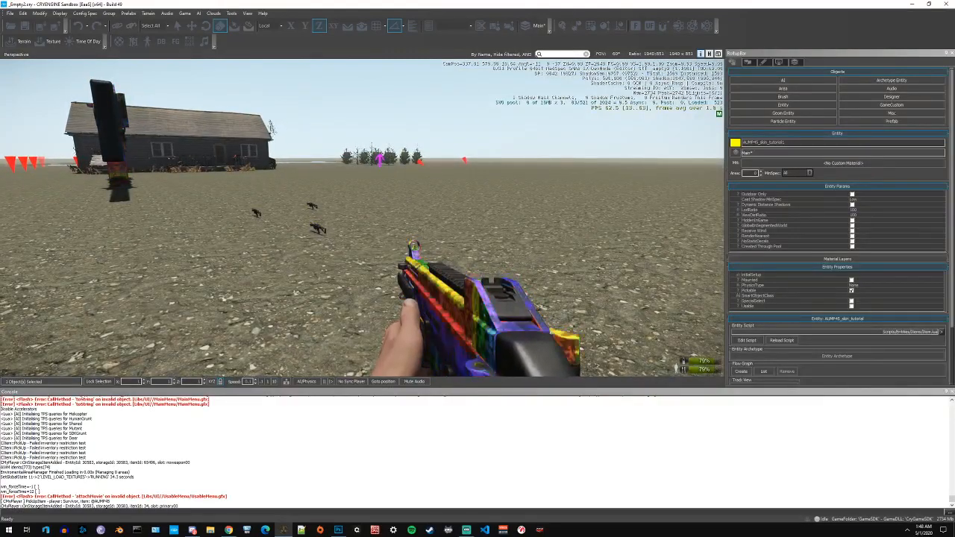
{"action": "key", "text": "a"}
{"action": "key", "text": "a"}
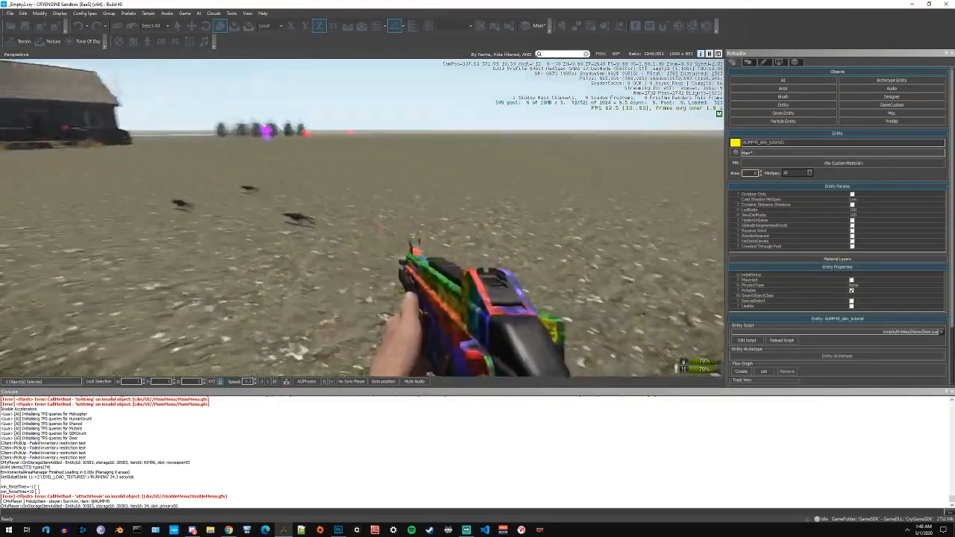
{"action": "key", "text": "Escape"}
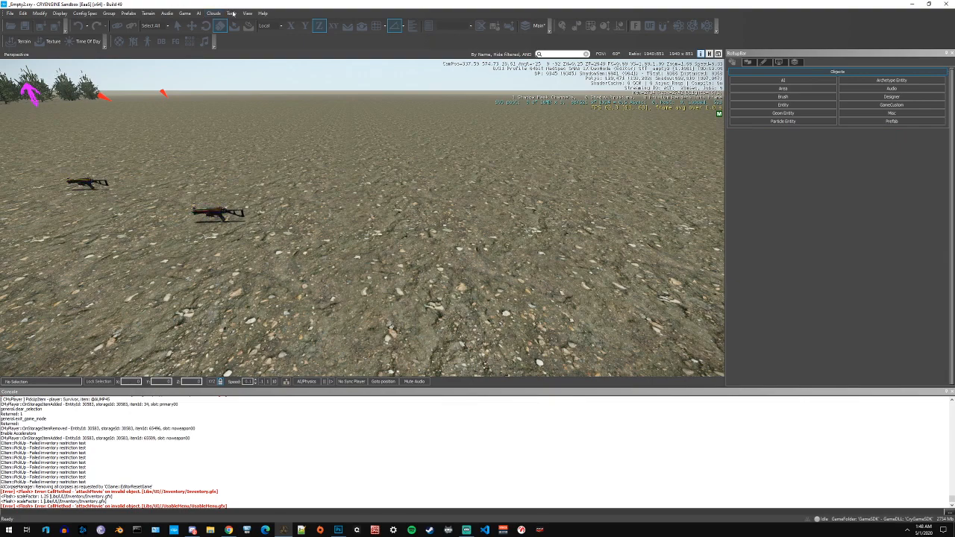
- Open the Character Tool, filter the assets for "ump" and examine the mesh attachment material of ump_skin_tutorial.cdf
{"action": "left_click", "coordinate": [232, 13]}
{"action": "left_click", "coordinate": [232, 13]}
{"action": "left_click", "coordinate": [247, 14]}
{"action": "mouse_move", "coordinate": [283, 21]}
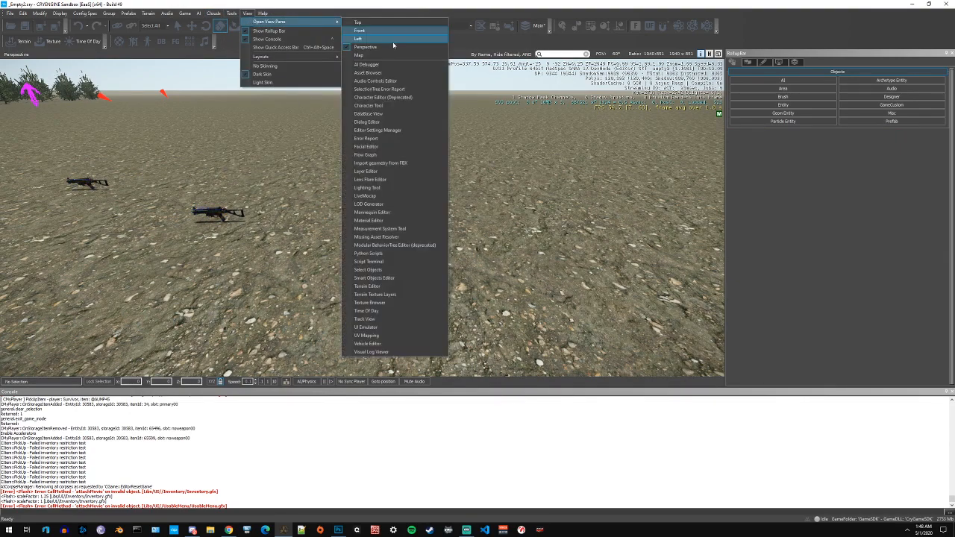
{"action": "left_click", "coordinate": [373, 105]}
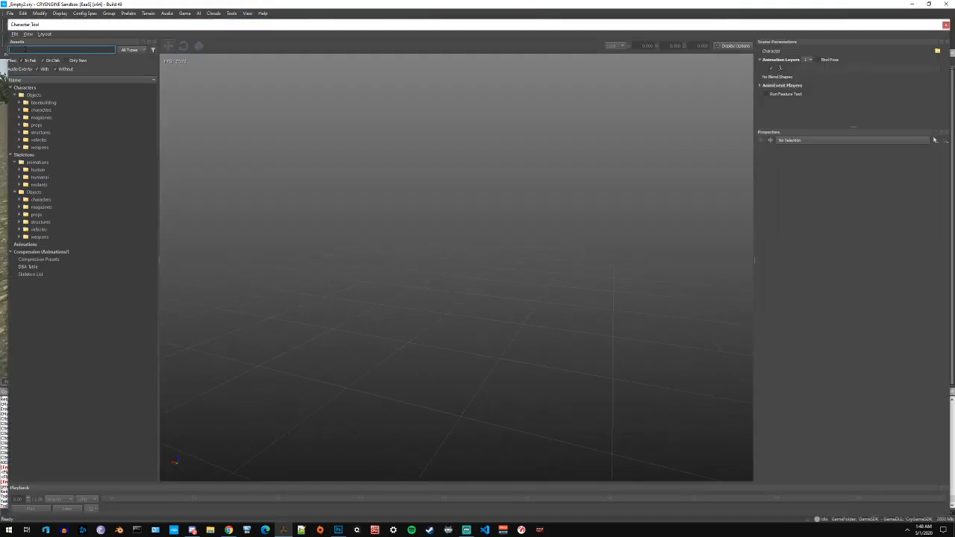
{"action": "type", "text": "ump"}
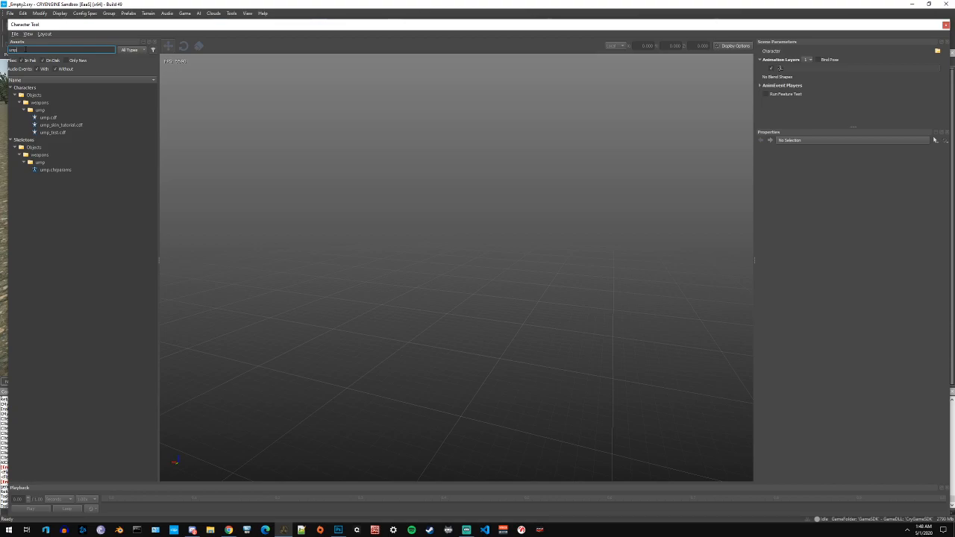
{"action": "left_click", "coordinate": [66, 126]}
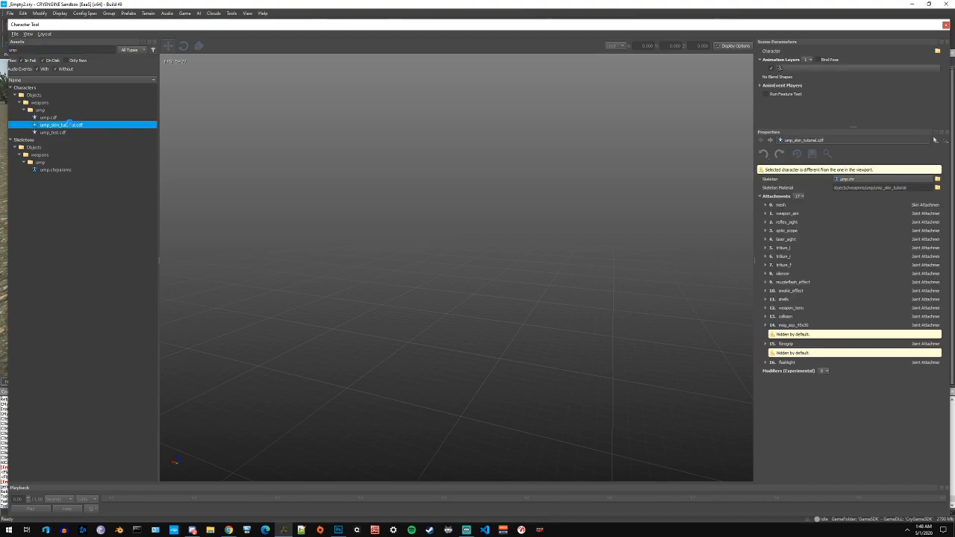
{"action": "left_click", "coordinate": [765, 195]}
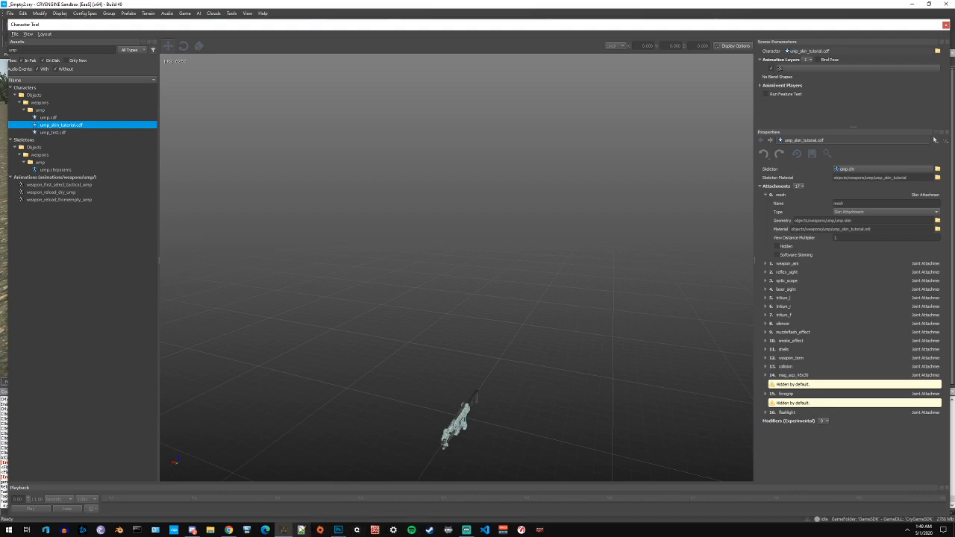
- Close the Character Tool and the level editor to return to the desktop
{"action": "left_click", "coordinate": [945, 28]}
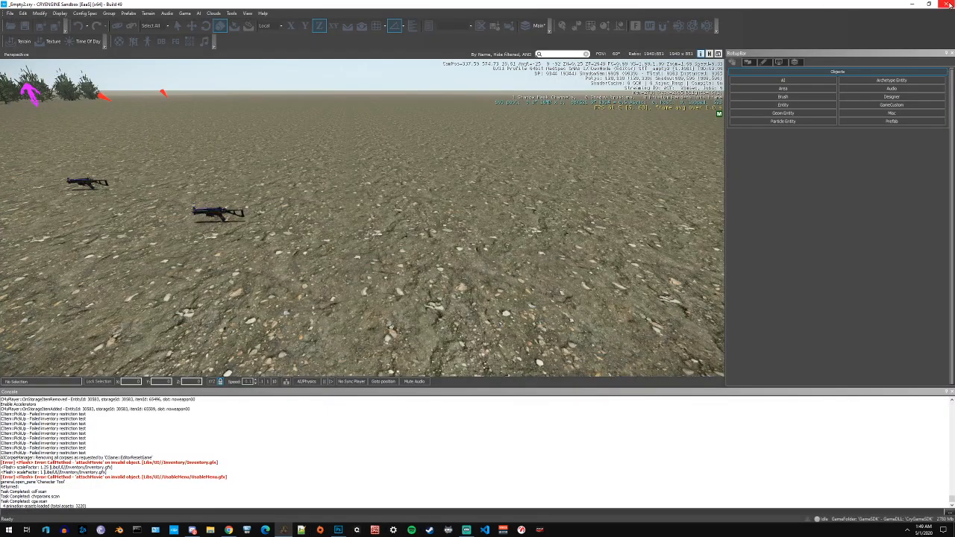
{"action": "left_click", "coordinate": [472, 282]}
{"action": "key", "text": "super+d"}
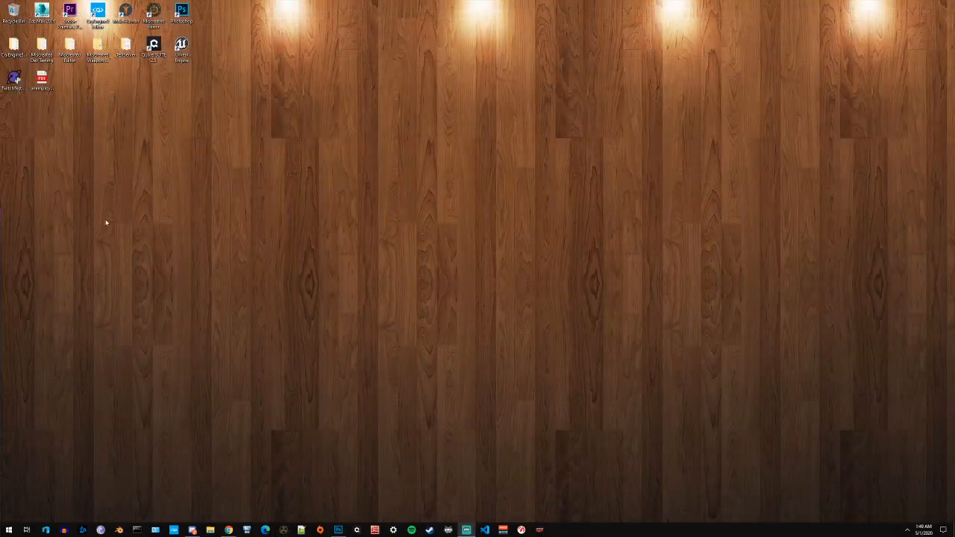
- Open AUMP45_skin_tutorial.xml from GameSDK/Scripts/Entities/Items/XML/Weapons in the Miscreated Editor folder
{"action": "double_click", "coordinate": [71, 44]}
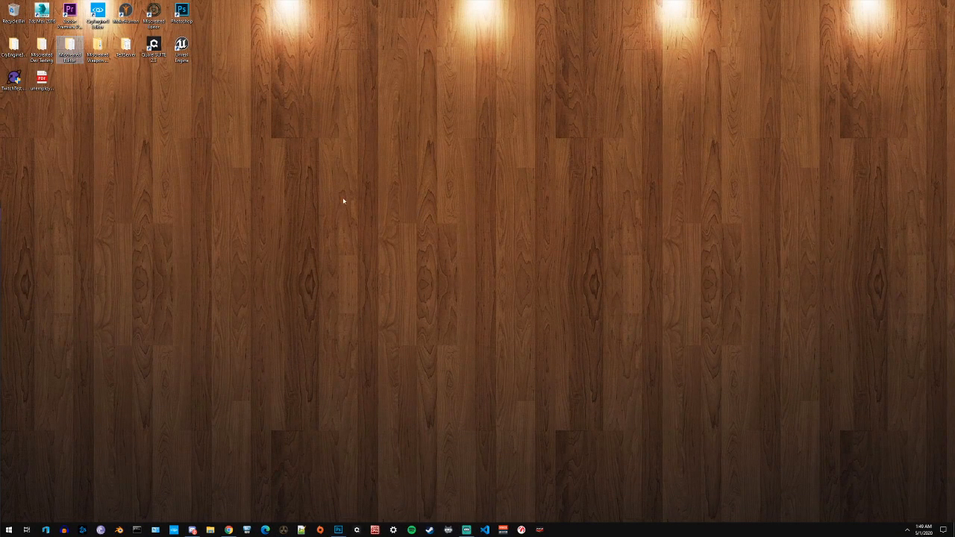
{"action": "left_click", "coordinate": [575, 190]}
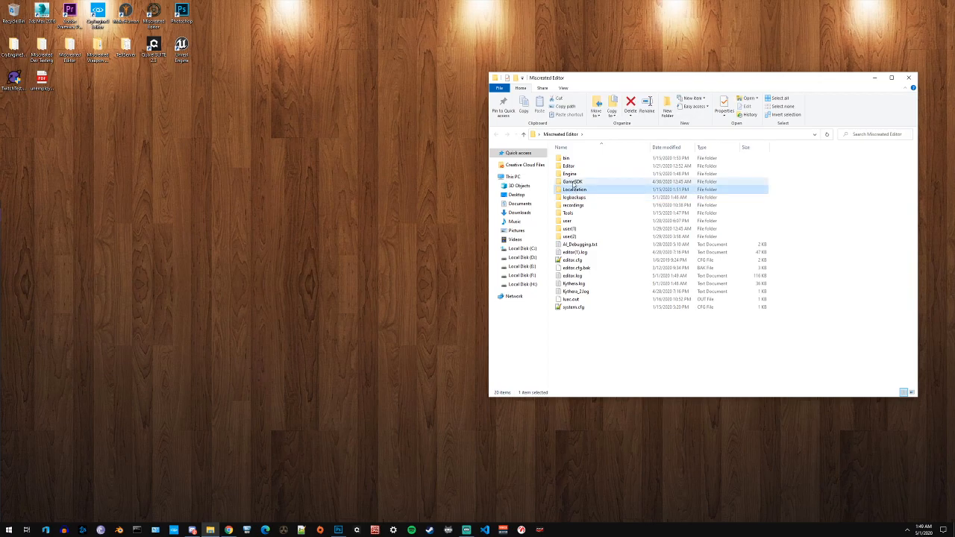
{"action": "double_click", "coordinate": [573, 182]}
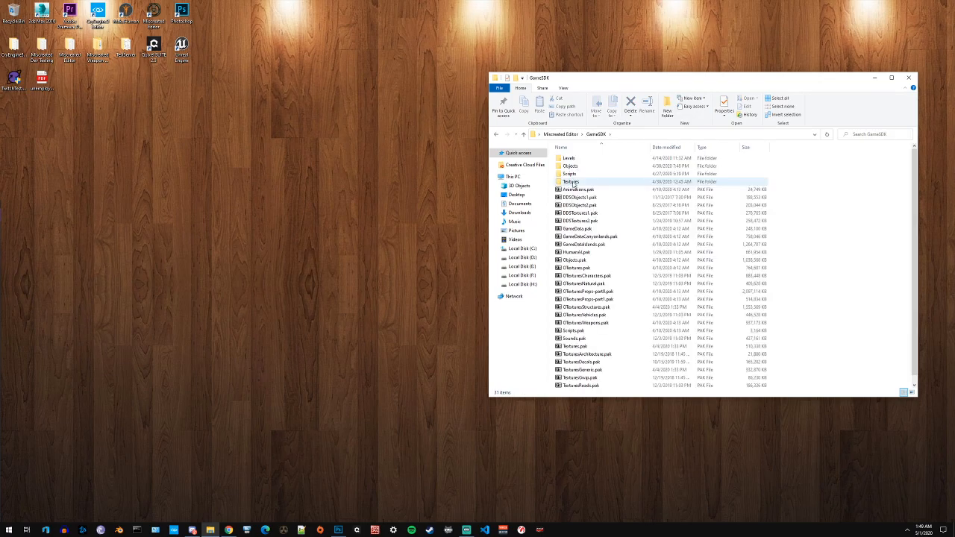
{"action": "double_click", "coordinate": [572, 183]}
{"action": "left_click", "coordinate": [523, 134]}
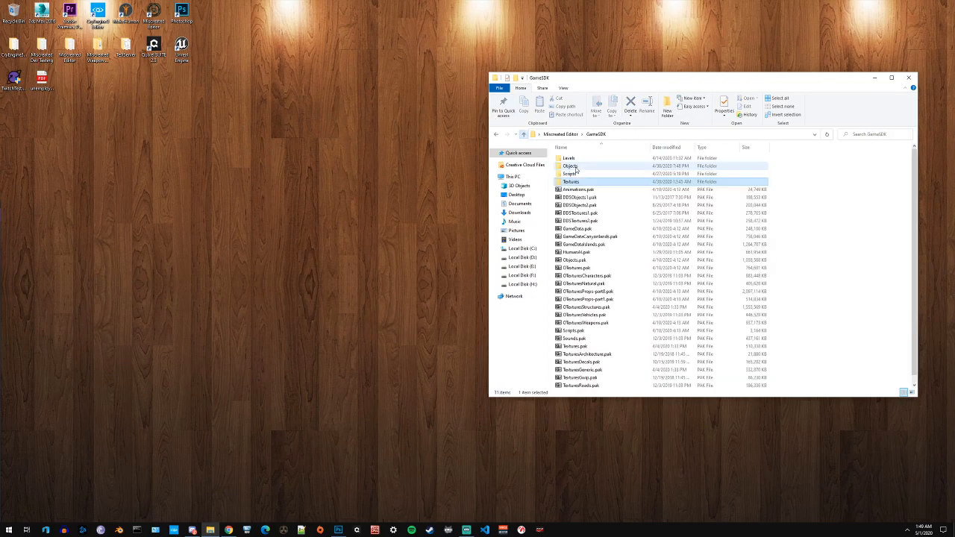
{"action": "double_click", "coordinate": [571, 174]}
{"action": "double_click", "coordinate": [573, 158]}
{"action": "double_click", "coordinate": [573, 166]}
{"action": "double_click", "coordinate": [572, 158]}
{"action": "left_click", "coordinate": [574, 158]}
{"action": "double_click", "coordinate": [575, 159]}
{"action": "left_click", "coordinate": [576, 159]}
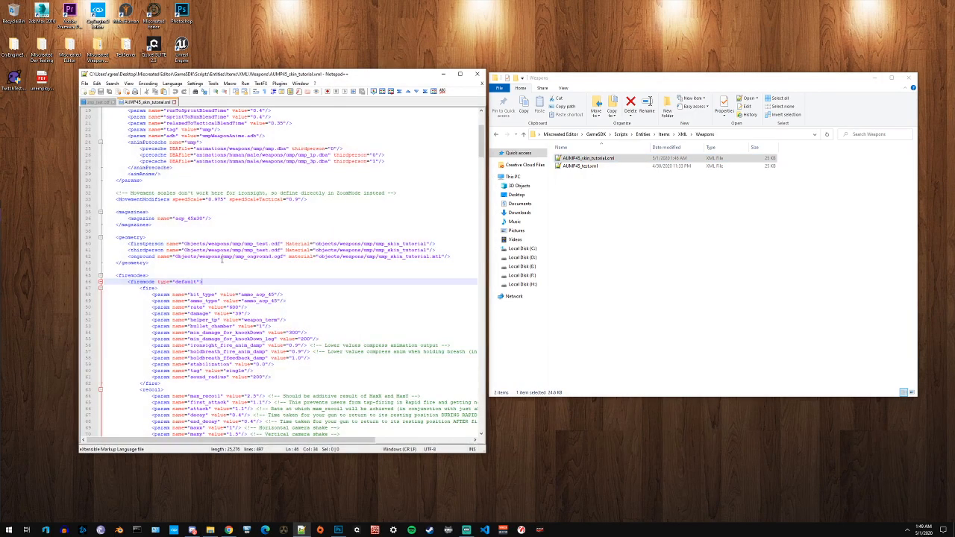
- Change the firstperson geometry name path to Objects/weapons/ump/ump_skin_tutorial.cdf
{"action": "left_click_drag", "start_coordinate": [280, 243], "coordinate": [185, 244]}
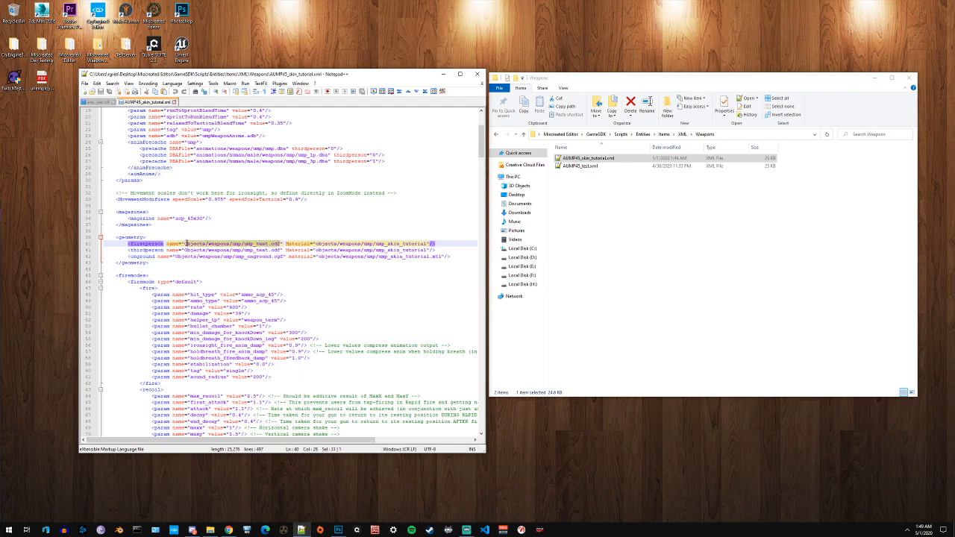
{"action": "left_click_drag", "start_coordinate": [281, 250], "coordinate": [186, 250]}
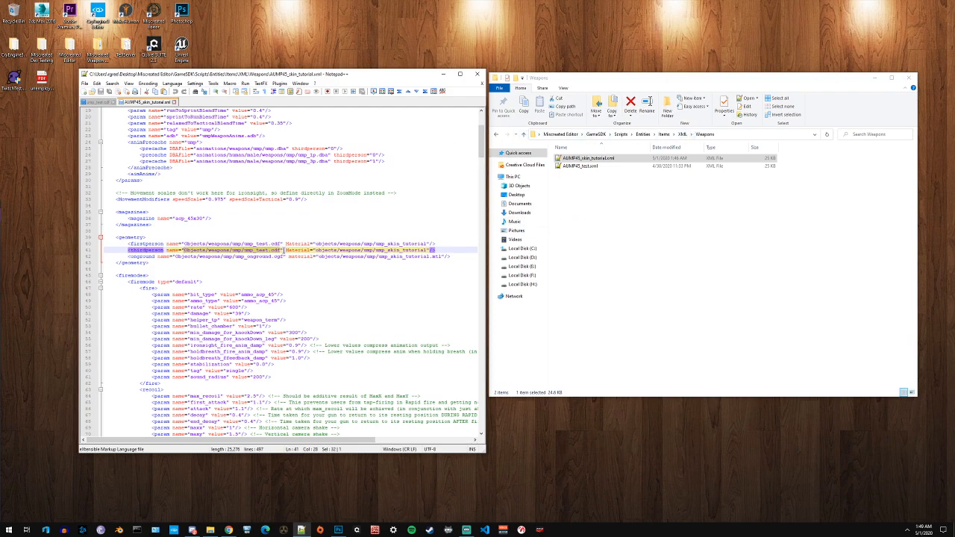
{"action": "left_click", "coordinate": [269, 243]}
{"action": "key", "text": "BackSpace"}
{"action": "key", "text": "BackSpace"}
{"action": "key", "text": "BackSpace"}
{"action": "key", "text": "BackSpace"}
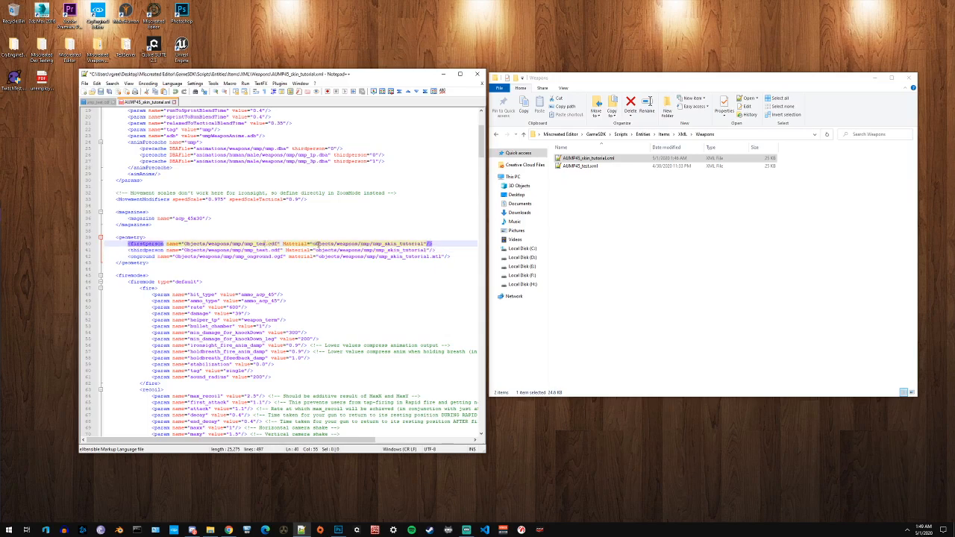
{"action": "type", "text": "skin"}
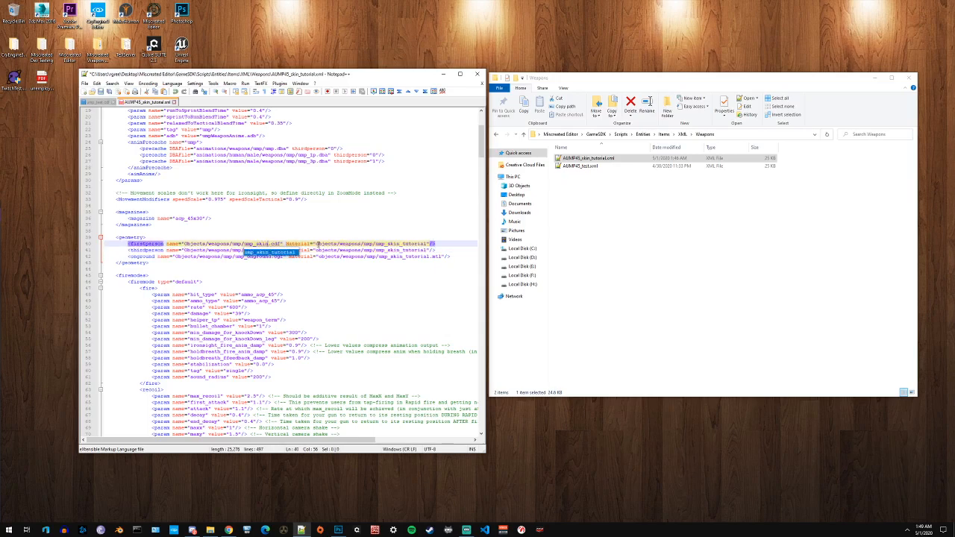
{"action": "type", "text": "_"}
{"action": "key", "text": "BackSpace"}
{"action": "key", "text": "BackSpace"}
{"action": "type", "text": "_tu"}
{"action": "key", "text": "BackSpace"}
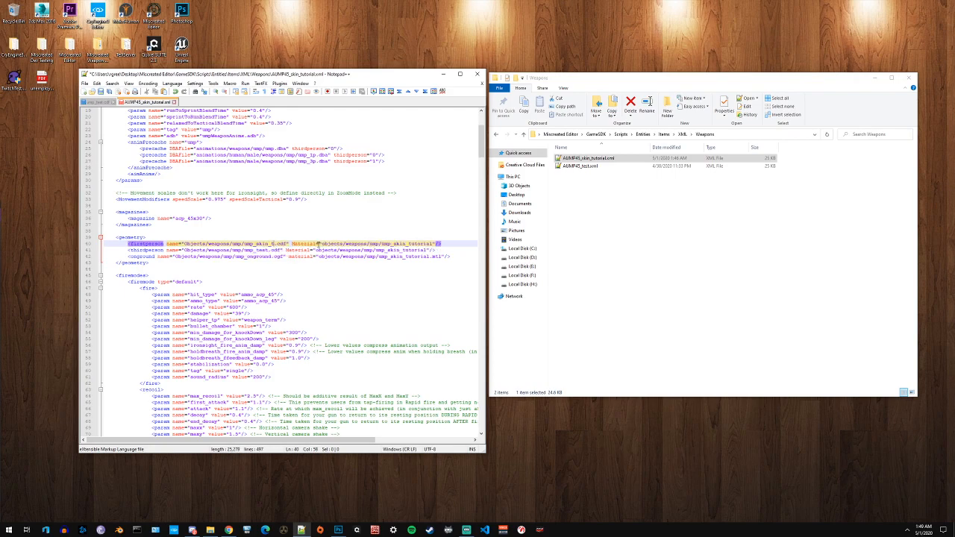
{"action": "type", "text": "utorial"}
- Change the thirdperson geometry name path to Objects/weapons/ump/ump_skin_tutorial.cdf
{"action": "left_click", "coordinate": [318, 250]}
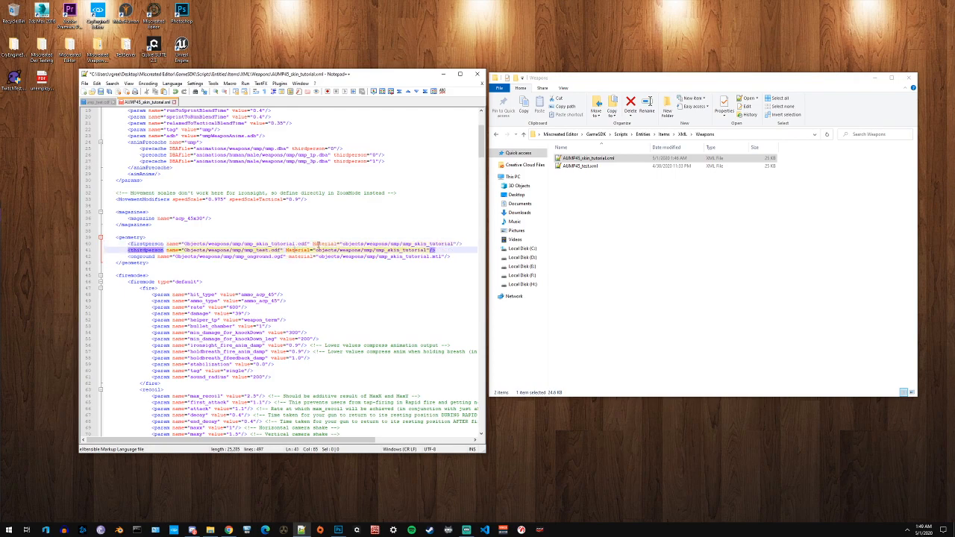
{"action": "key", "text": "BackSpace"}
{"action": "key", "text": "BackSpace"}
{"action": "key", "text": "BackSpace"}
{"action": "key", "text": "BackSpace"}
{"action": "key", "text": "BackSpace"}
{"action": "key", "text": "BackSpace"}
{"action": "key", "text": "BackSpace"}
{"action": "key", "text": "BackSpace"}
{"action": "type", "text": "skin"}
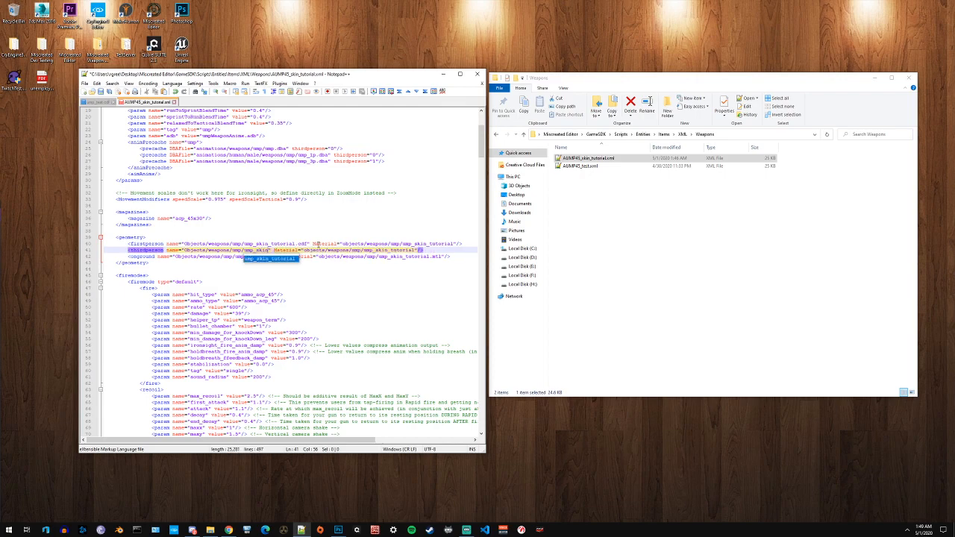
{"action": "key", "text": "Return"}
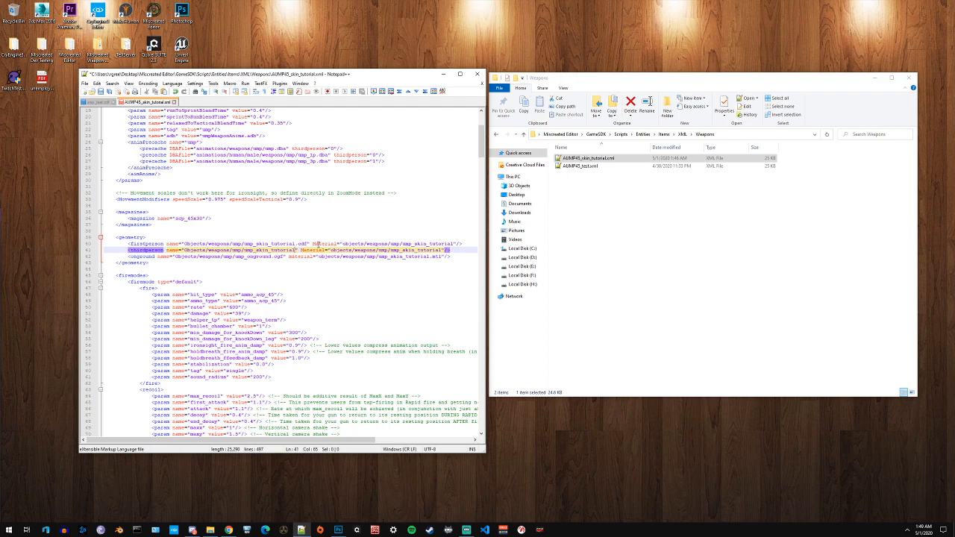
{"action": "type", "text": ".cdf"}
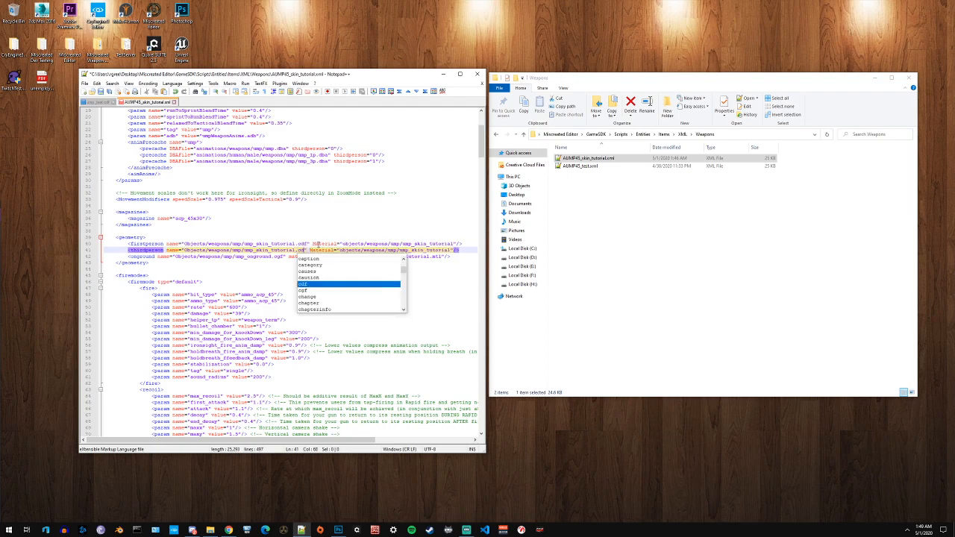
{"action": "key", "text": "Left"}
{"action": "key", "text": "Left"}
{"action": "key", "text": "Left"}
{"action": "key", "text": "Left"}
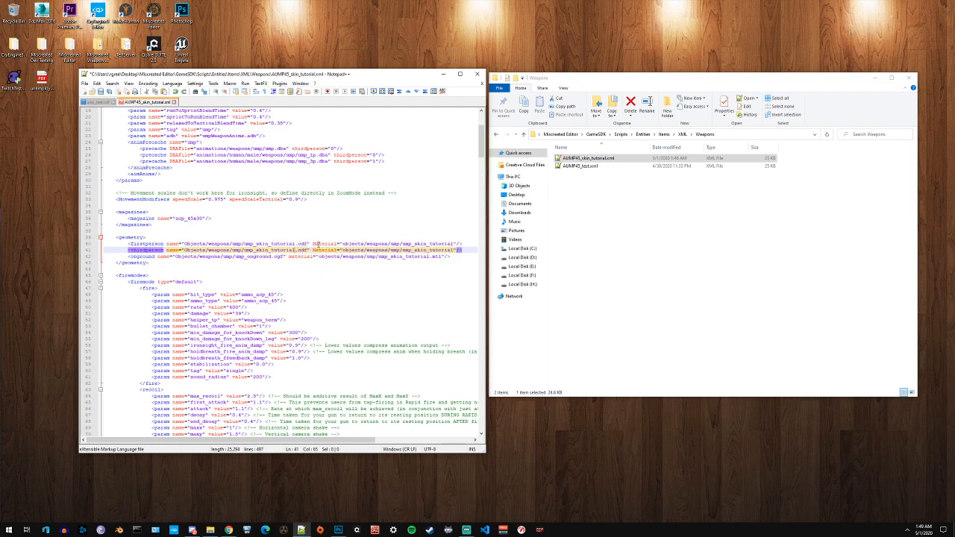
{"action": "key", "text": "Right"}
- Capitalize the material attribute of the onground geometry line to Material, matching the firstperson and thirdperson lines
{"action": "left_click_drag", "start_coordinate": [460, 244], "coordinate": [130, 243]}
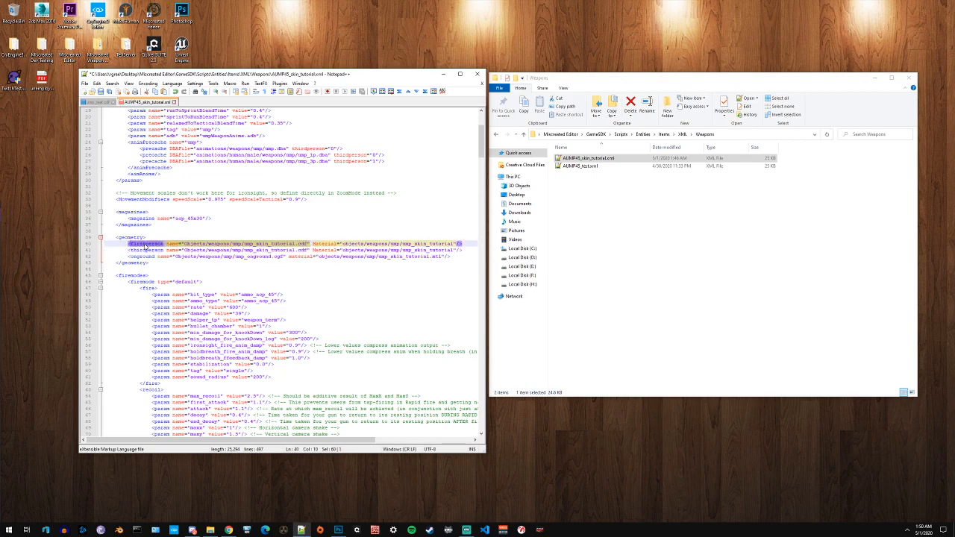
{"action": "left_click", "coordinate": [151, 238]}
{"action": "left_click", "coordinate": [152, 251]}
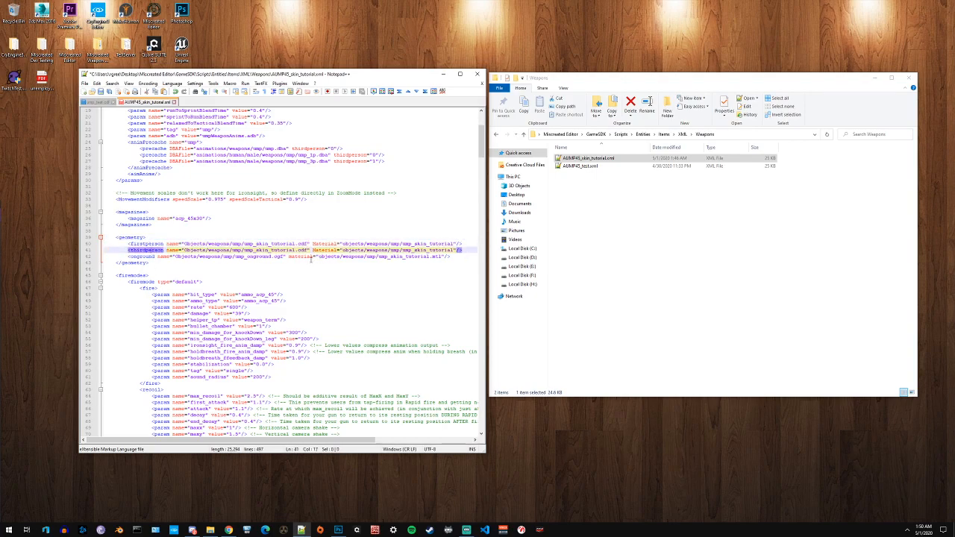
{"action": "left_click", "coordinate": [287, 256]}
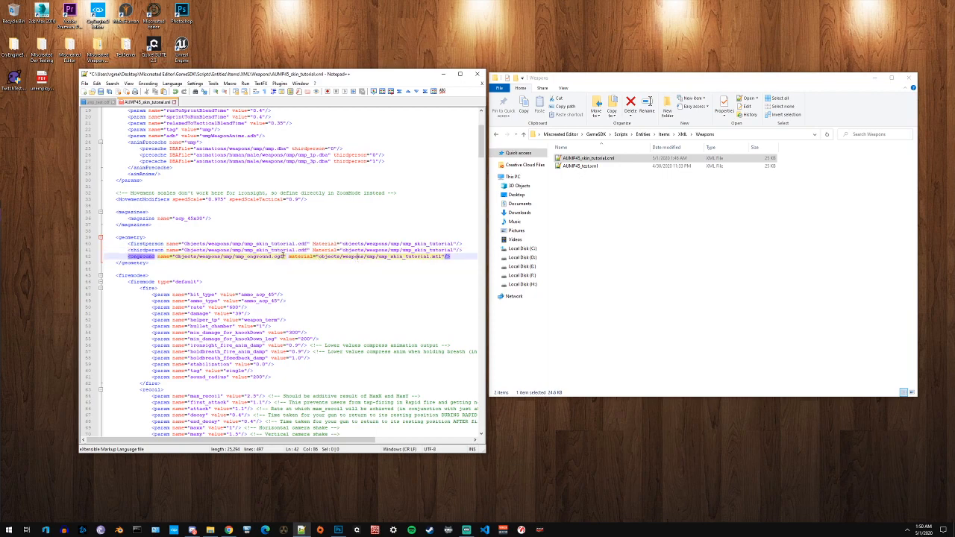
{"action": "left_click", "coordinate": [293, 262]}
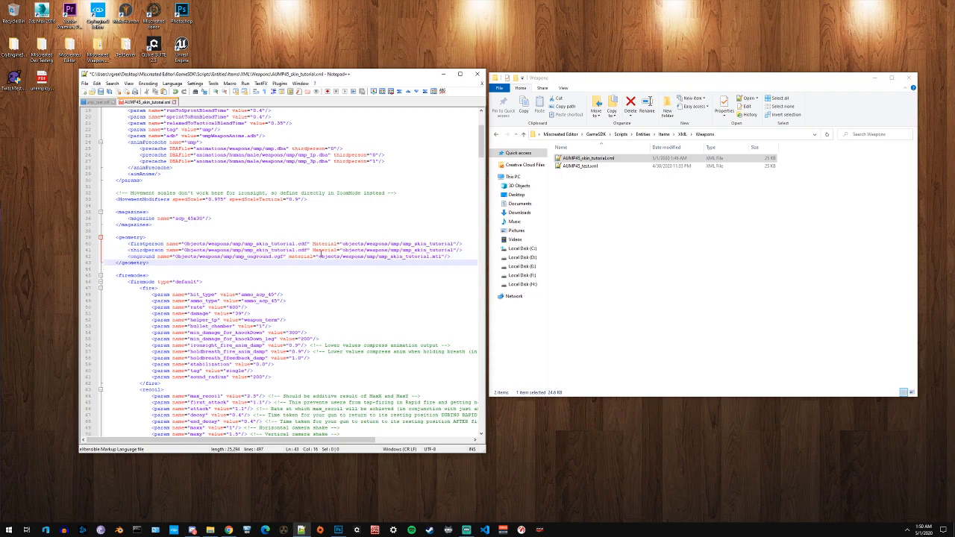
{"action": "left_click", "coordinate": [326, 256]}
{"action": "key", "text": "BackSpace"}
{"action": "type", "text": "M"}
{"action": "left_click", "coordinate": [290, 212]}
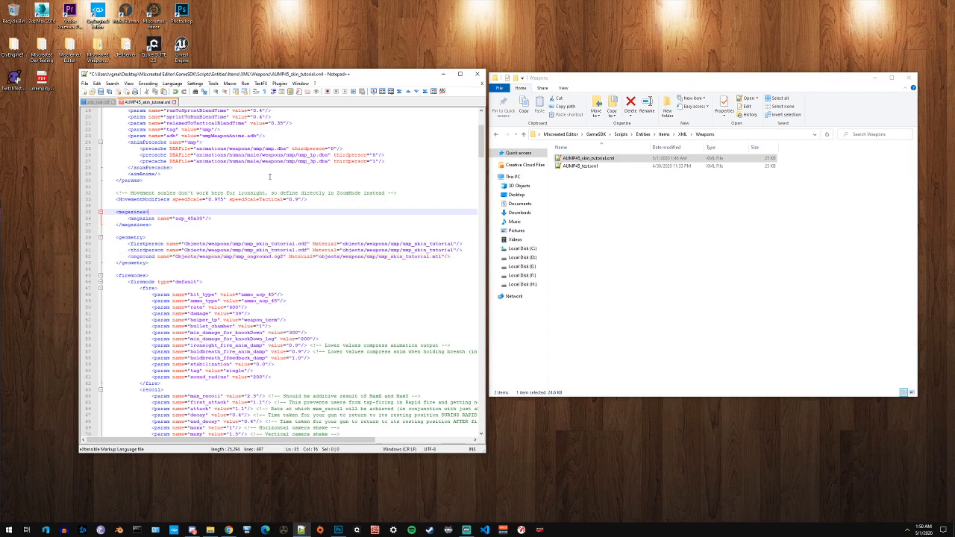
- Save the weapon XML and close both the text editor and the Weapons folder window
{"action": "left_click", "coordinate": [101, 94]}
{"action": "left_click", "coordinate": [477, 73]}
{"action": "left_click", "coordinate": [908, 78]}
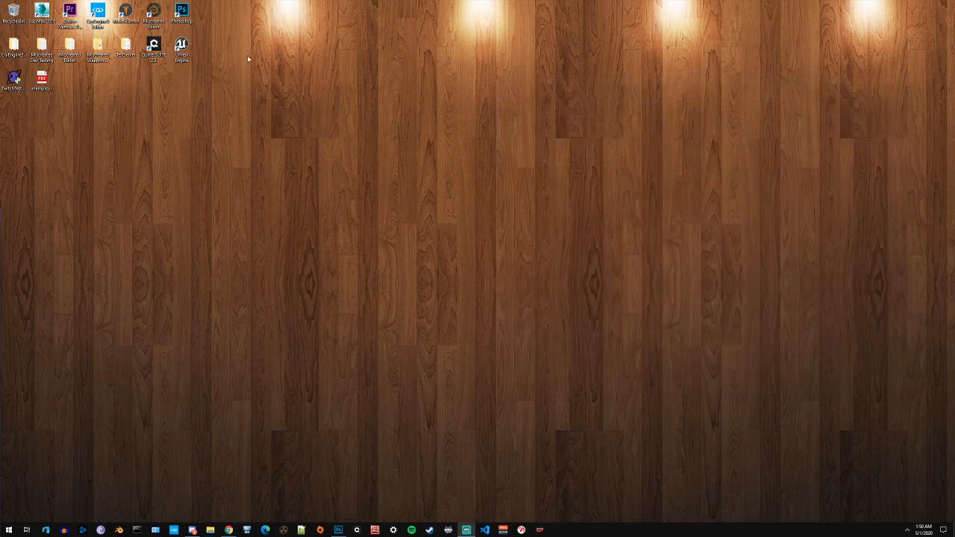
- Launch the Miscreated Editor with the recent _Empty2 level and dismiss its error report
{"action": "double_click", "coordinate": [157, 20]}
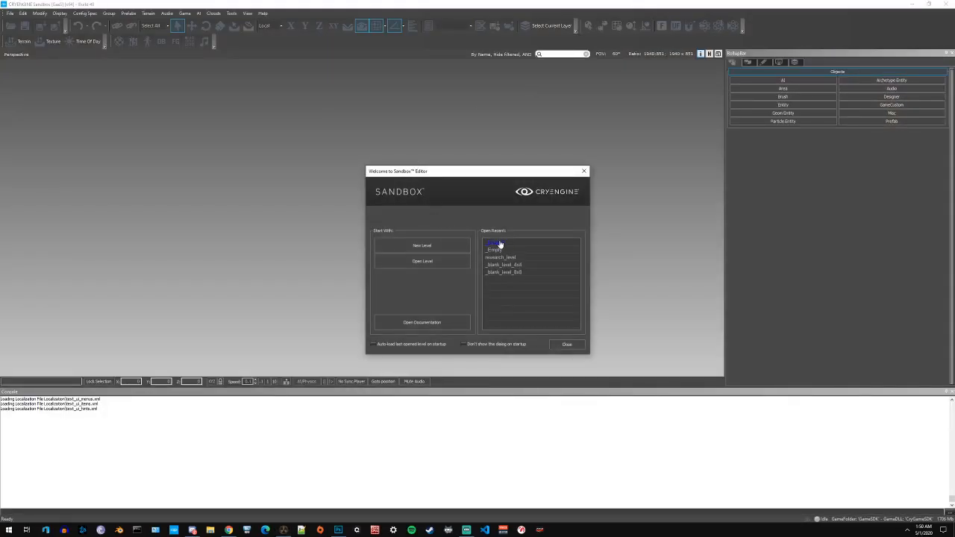
{"action": "left_click", "coordinate": [552, 345]}
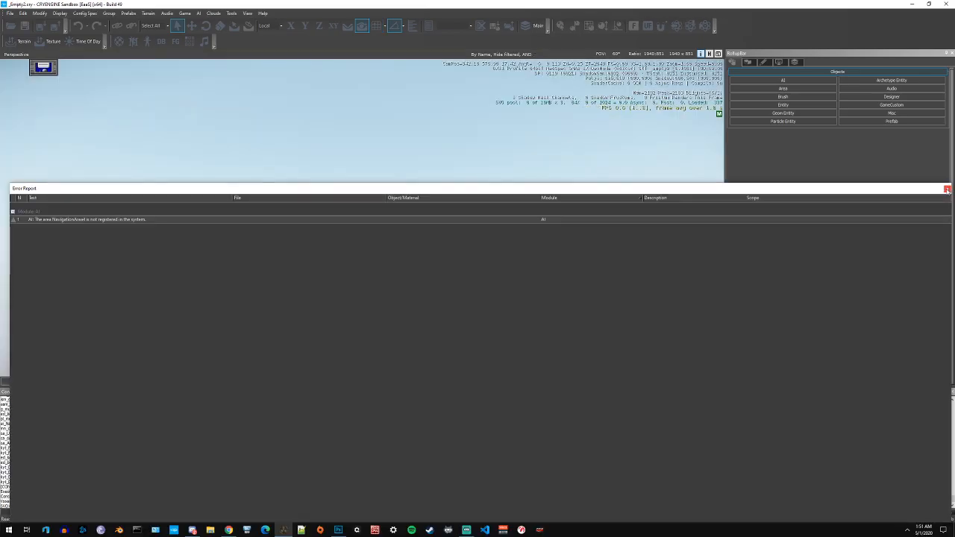
{"action": "left_click", "coordinate": [946, 189]}
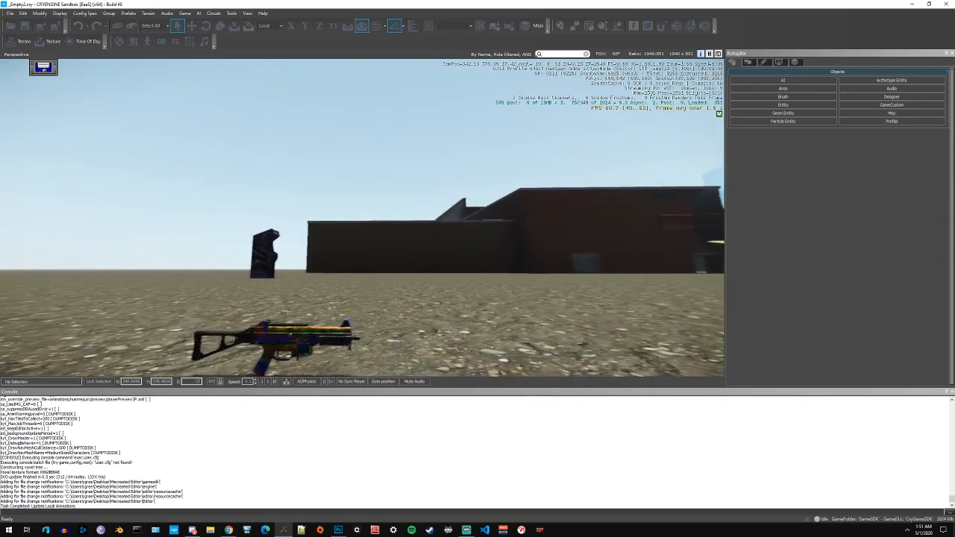
- Filter the entities for "aump" and place AUMP45_skin_tutorial on the ground beside the other UMPs
{"action": "key", "text": "s"}
{"action": "right_click_drag", "start_coordinate": [418, 202], "coordinate": [574, 246]}
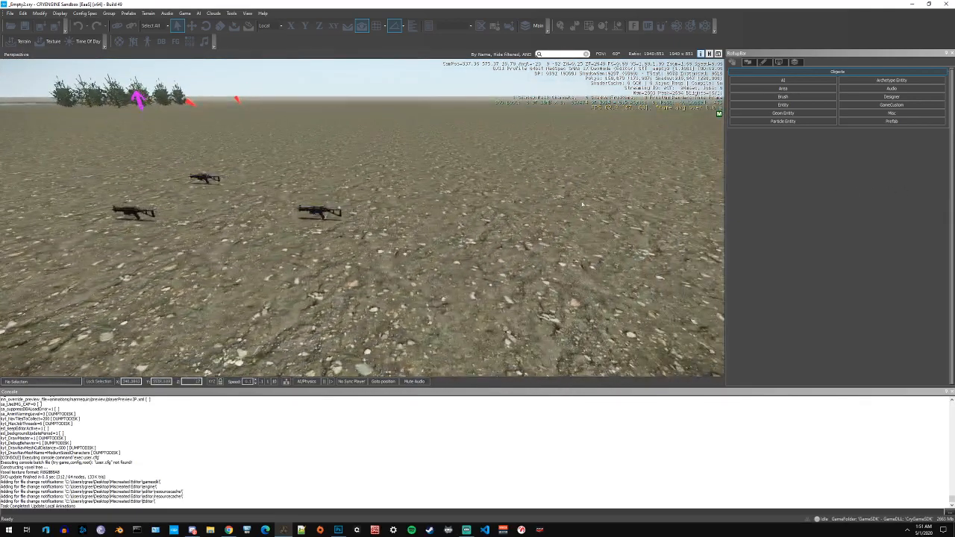
{"action": "left_click", "coordinate": [765, 108]}
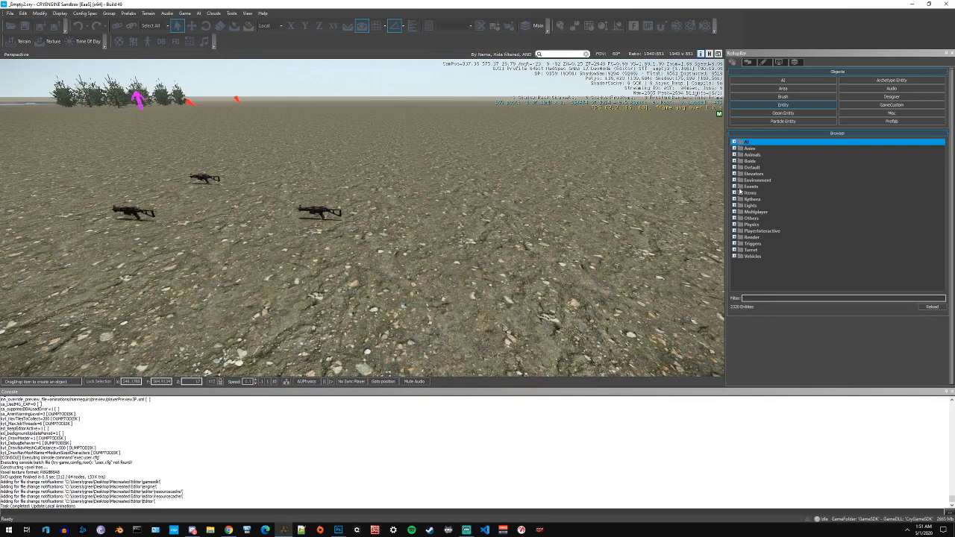
{"action": "left_click", "coordinate": [754, 298]}
{"action": "type", "text": "aump"}
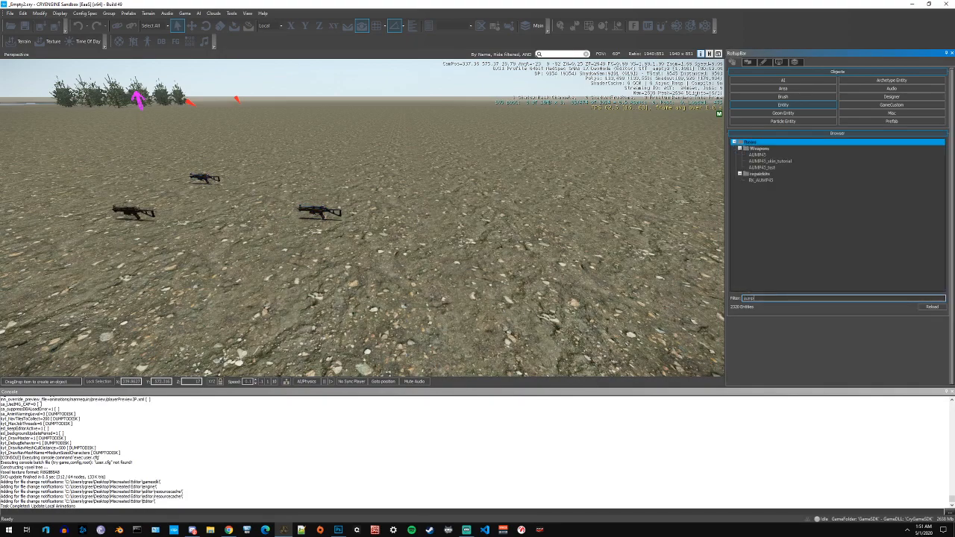
{"action": "left_click_drag", "start_coordinate": [770, 160], "coordinate": [464, 252]}
- Enter game mode and set wm_forceTime to 12 in the console
{"action": "key", "text": "ctrl+g"}
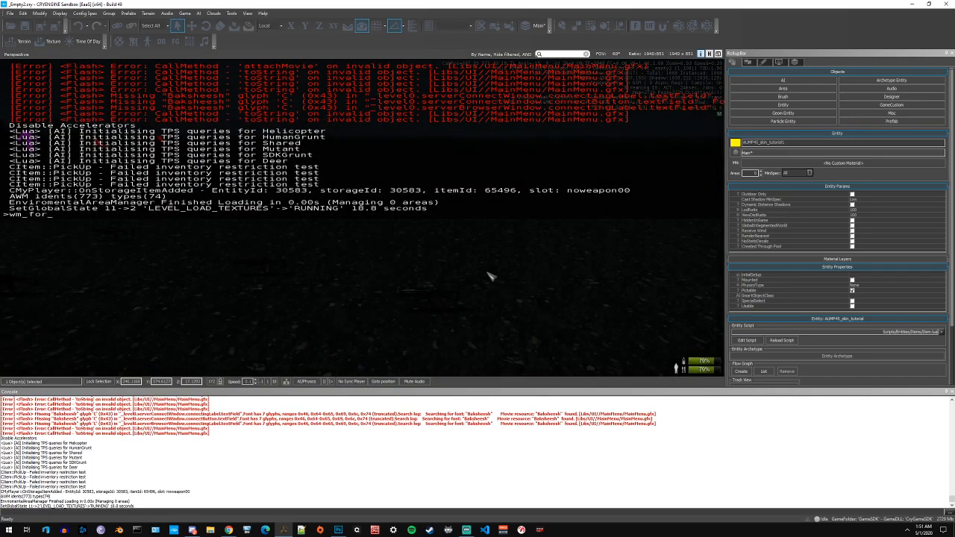
{"action": "key", "text": "Tab"}
{"action": "type", "text": "12"}
{"action": "key", "text": "Return"}
{"action": "key", "text": "grave"}
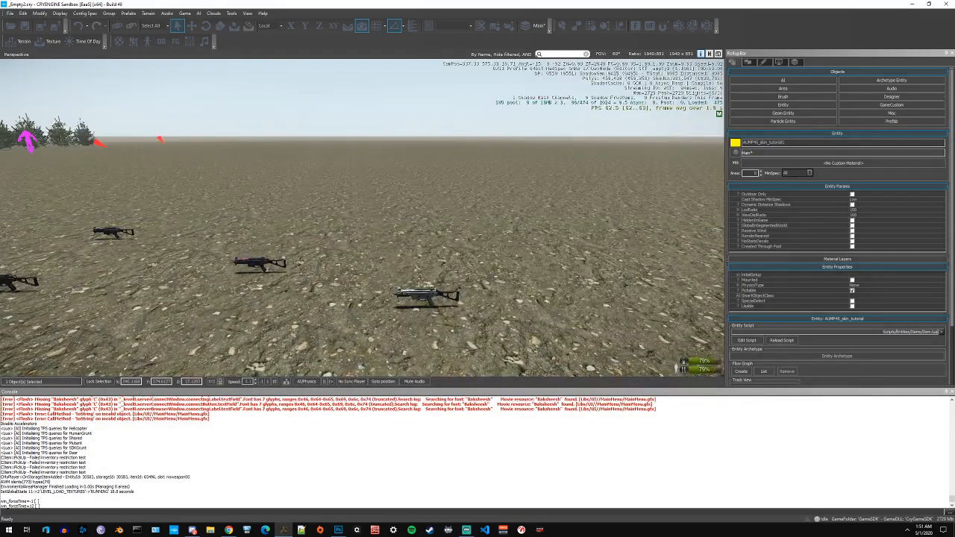
- Pick up the newly placed skin tutorial UMP and examine its skin in first person
{"action": "key", "text": "w"}
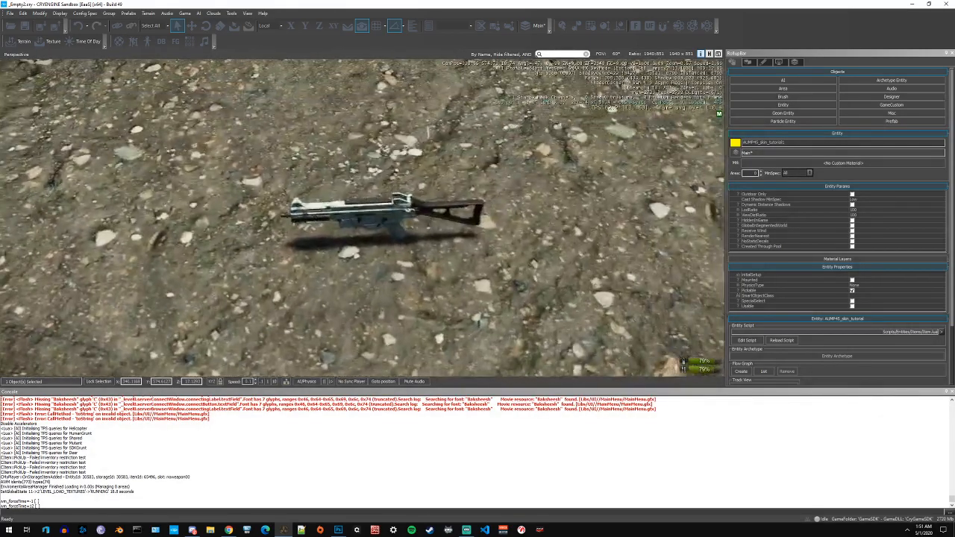
{"action": "key", "text": "s"}
{"action": "key", "text": "f"}
{"action": "key", "text": "w"}
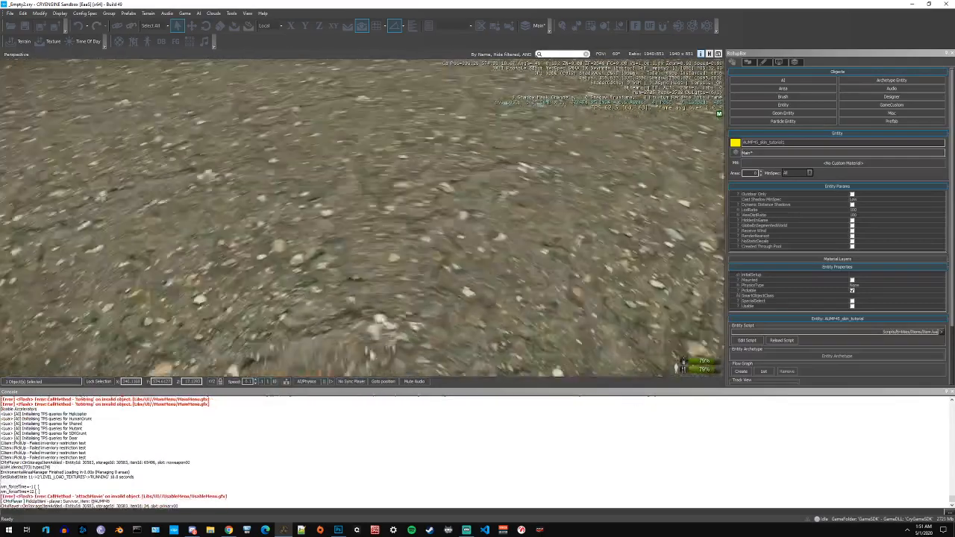
{"action": "key", "text": "w"}
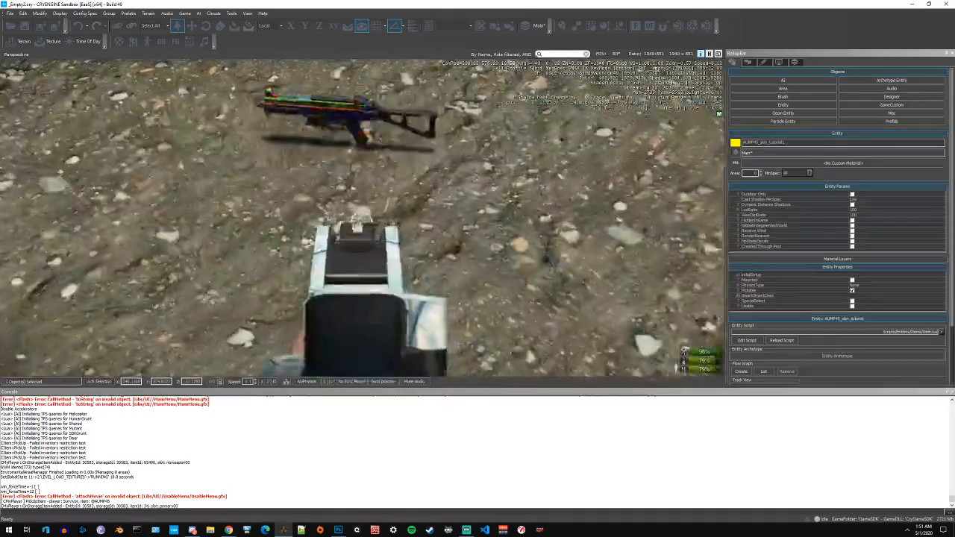
- Holster the UMP and check its skin on the character's back in third person, returning to first person
{"action": "key", "text": "F1"}
{"action": "key", "text": "h"}
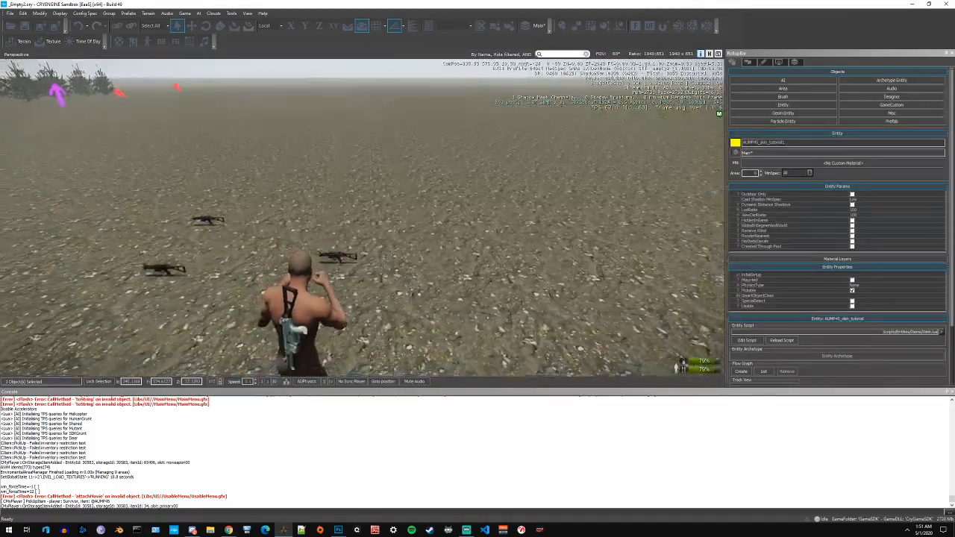
{"action": "key", "text": "F1"}
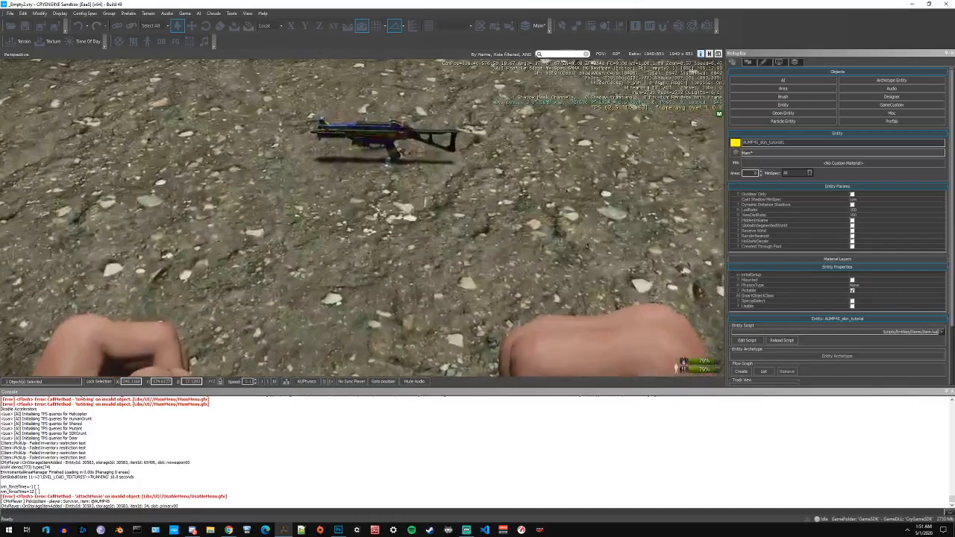
- Pick up a second UMP, run around the level in third person to compare the weapon skins, and exit game mode
{"action": "key", "text": "s"}
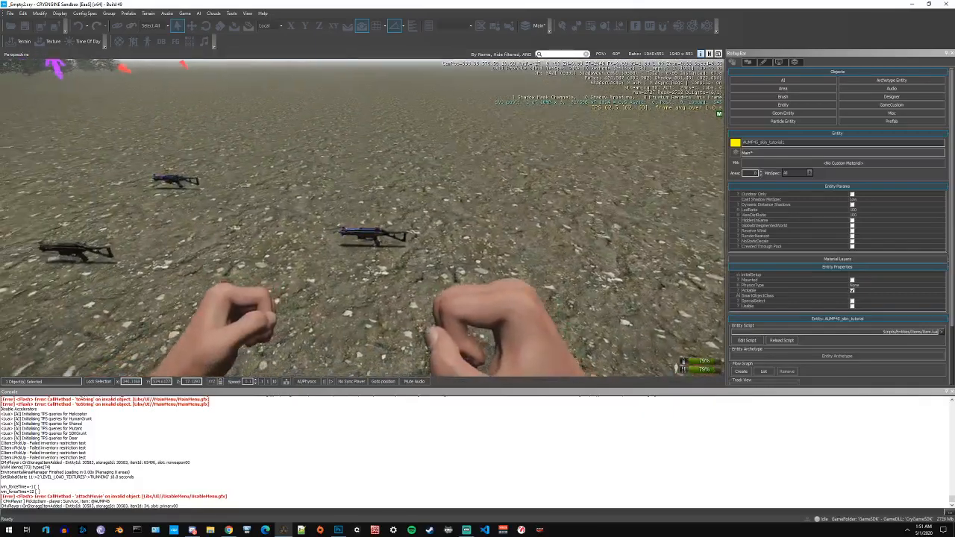
{"action": "key", "text": "f"}
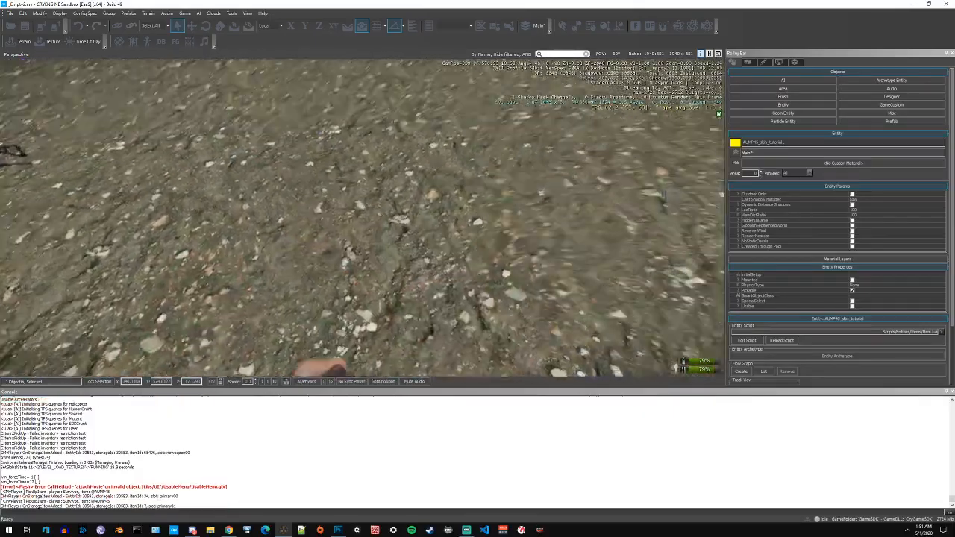
{"action": "key", "text": "w"}
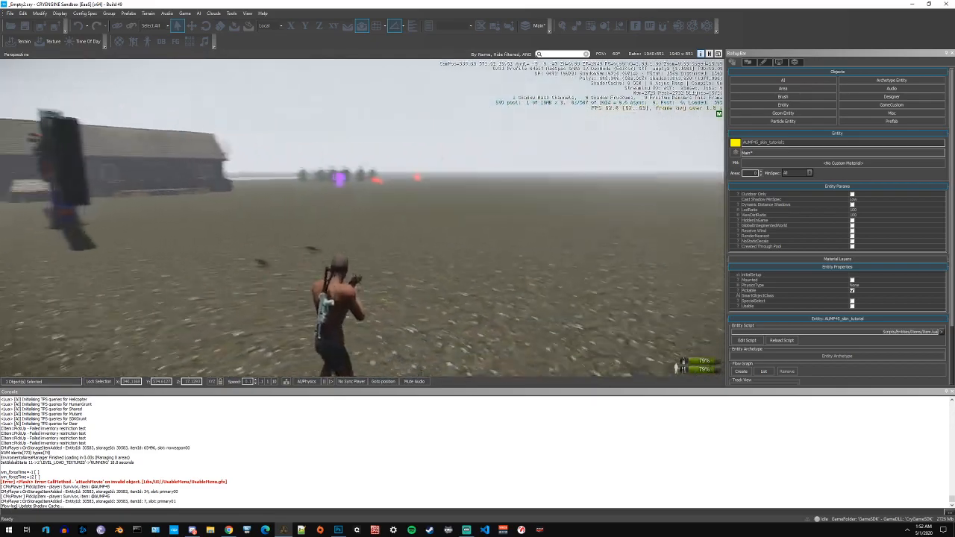
{"action": "key", "text": "w"}
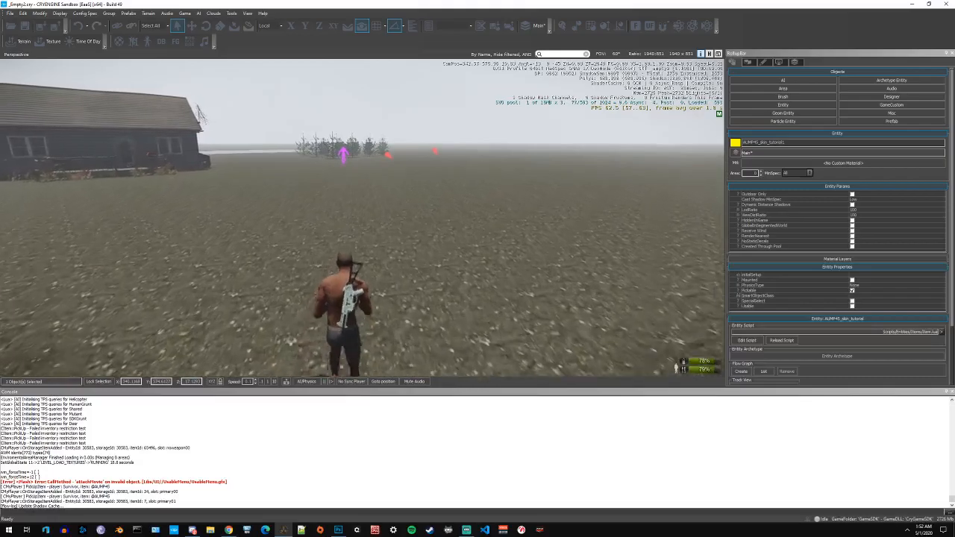
{"action": "key", "text": "w"}
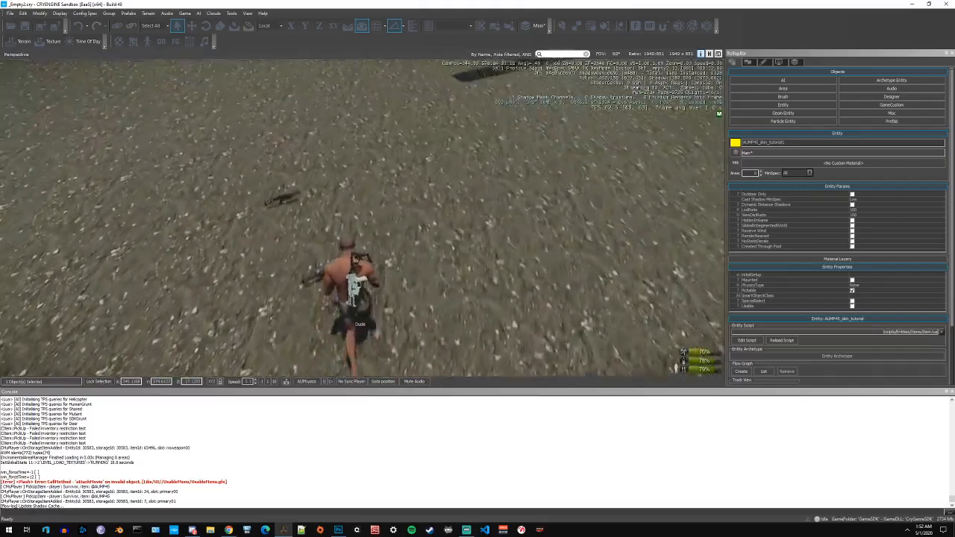
{"action": "key", "text": "w"}
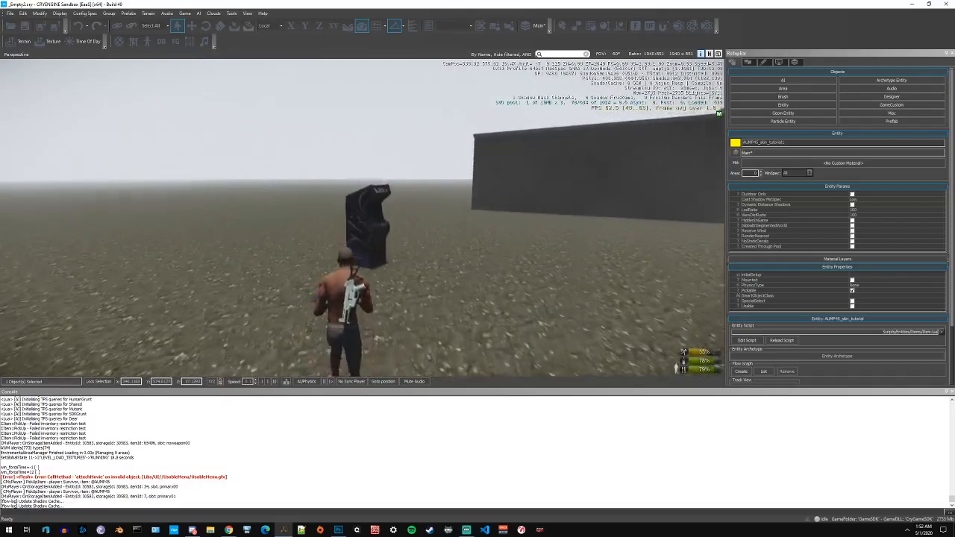
{"action": "key", "text": "w"}
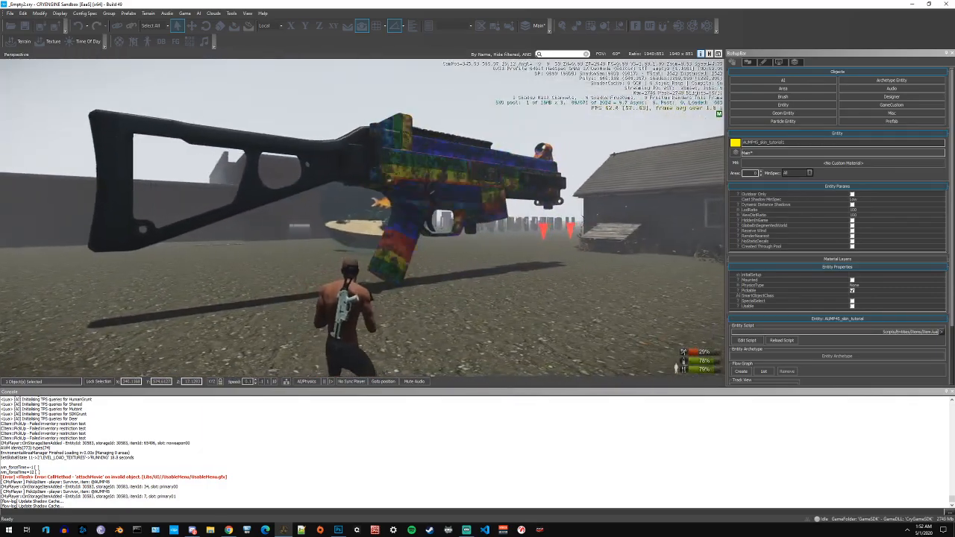
{"action": "key", "text": "Escape"}
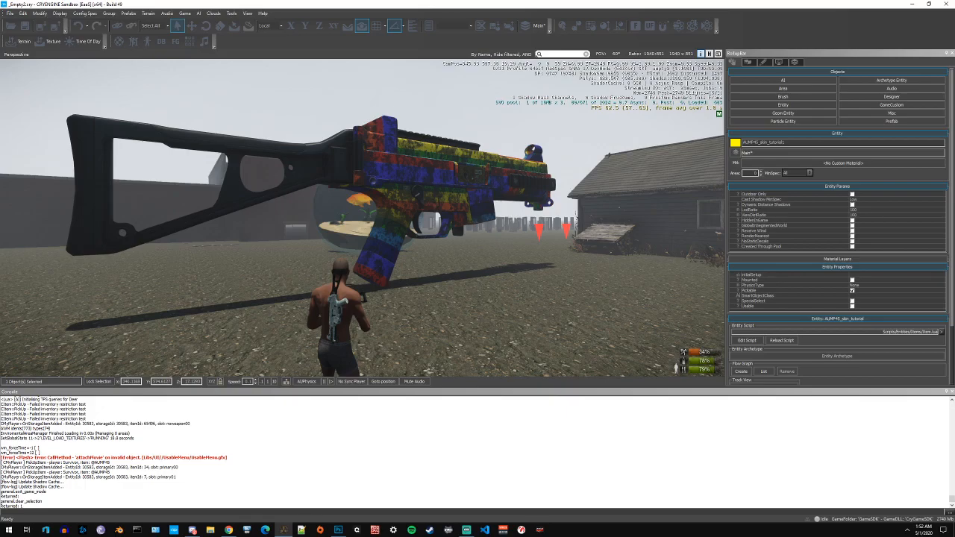